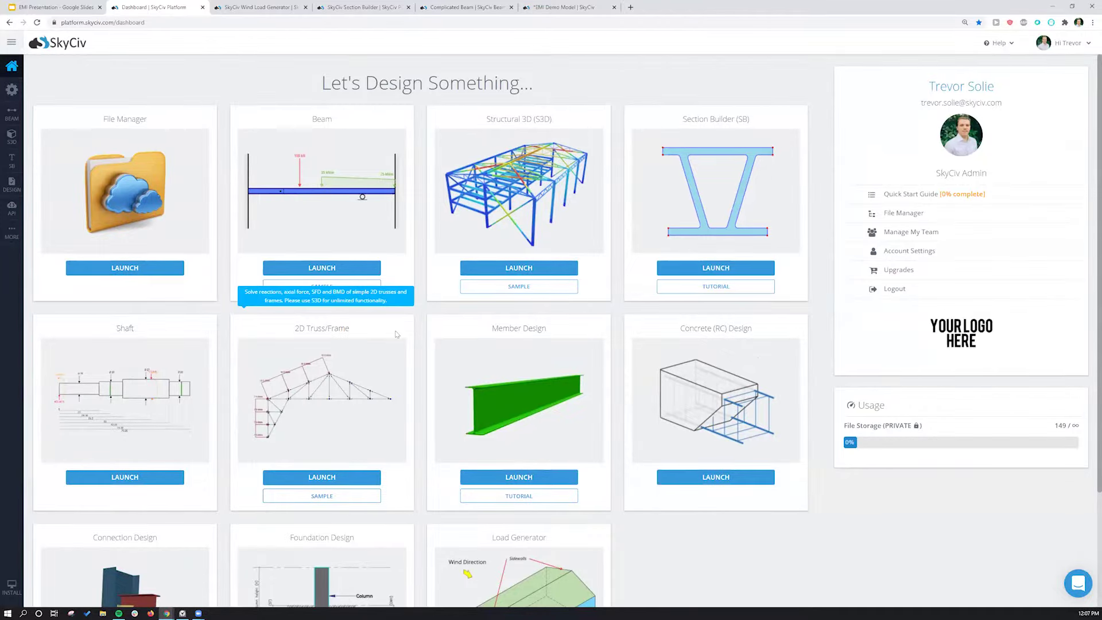
Look over the dashboard, open the File Manager and examine the list of saved beam files
{"action": "scroll", "coordinate": [509, 279], "scroll_direction": "down", "scroll_amount": 3}
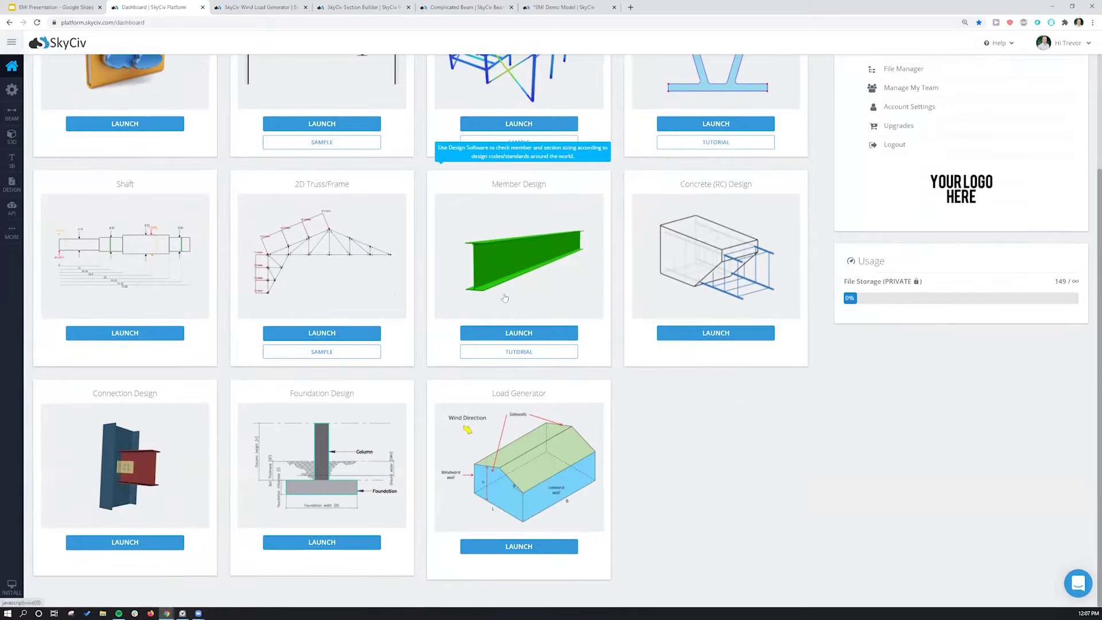
{"action": "scroll", "coordinate": [504, 297], "scroll_direction": "up", "scroll_amount": 3}
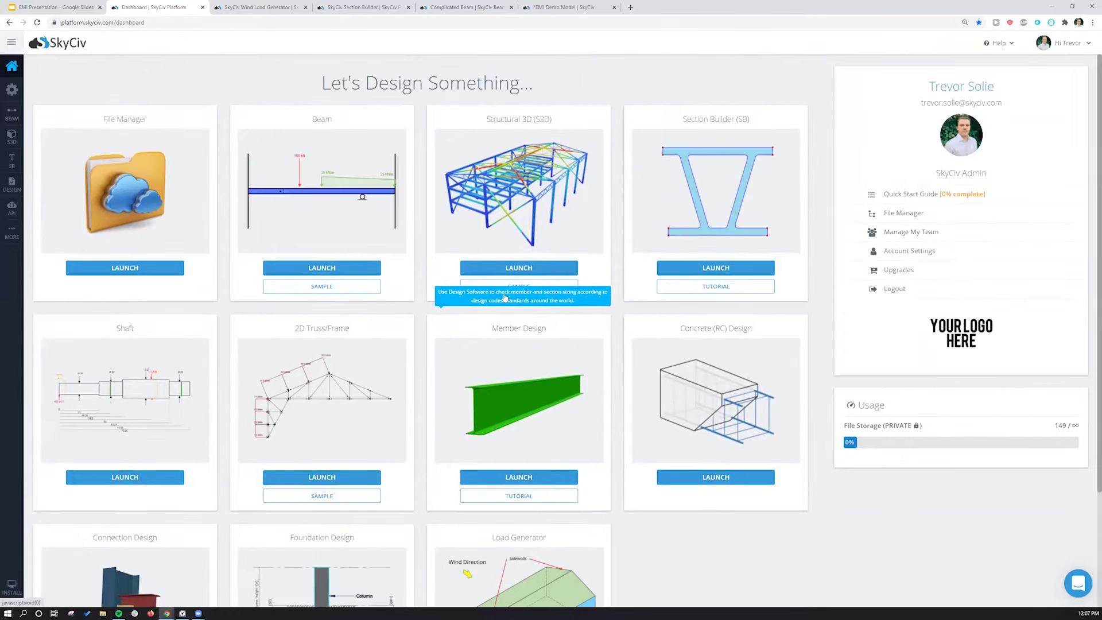
{"action": "left_click", "coordinate": [136, 190]}
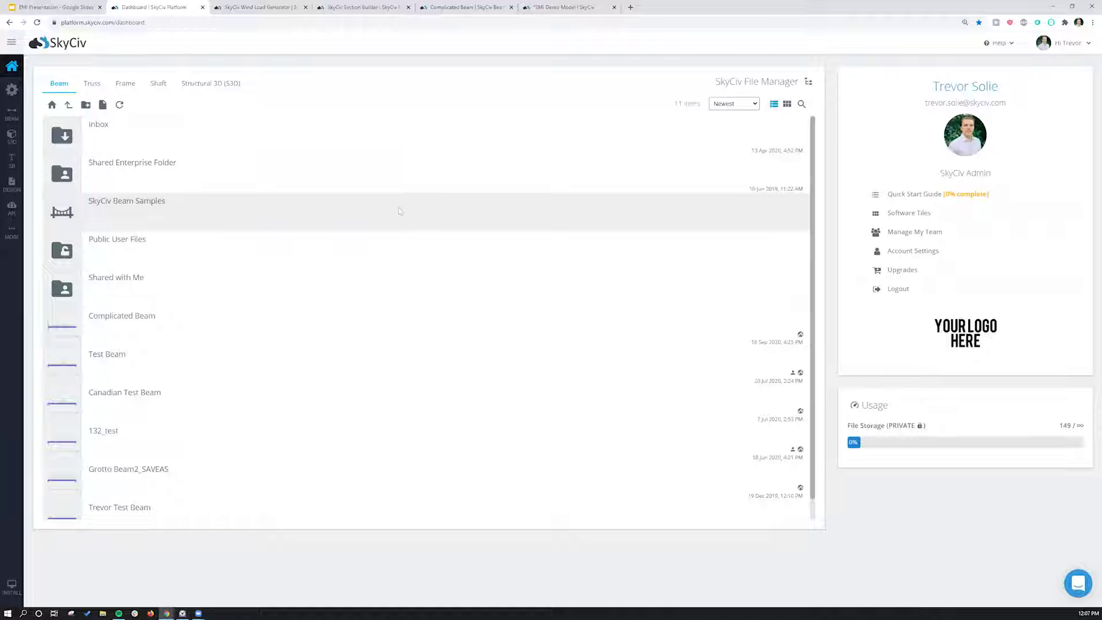
{"action": "scroll", "coordinate": [200, 273], "scroll_direction": "down", "scroll_amount": 1}
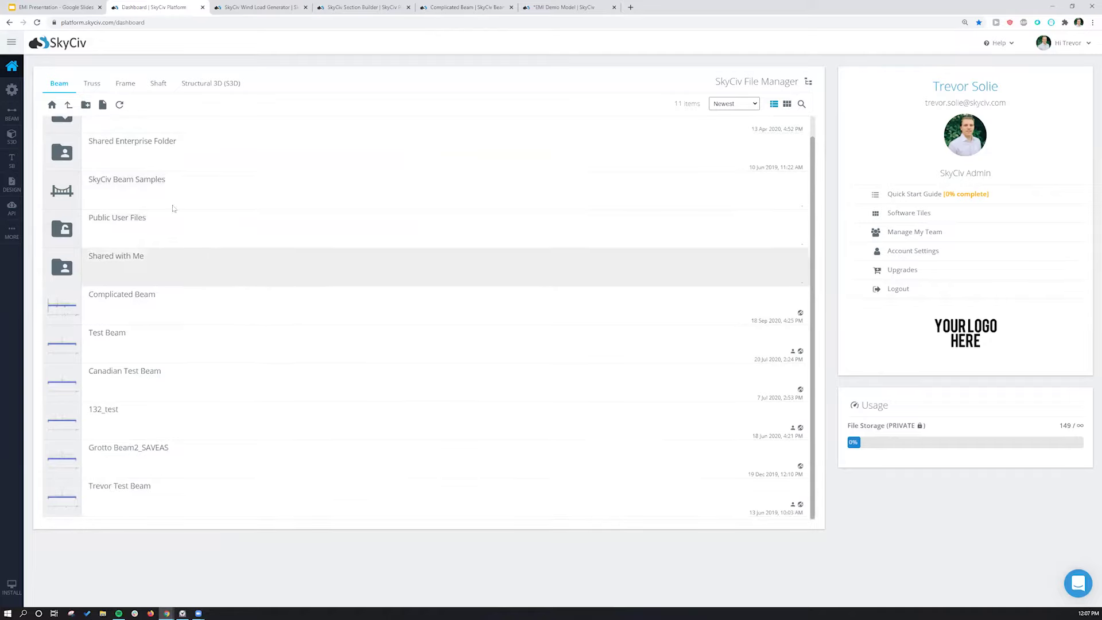
{"action": "scroll", "coordinate": [286, 280], "scroll_direction": "up", "scroll_amount": 1}
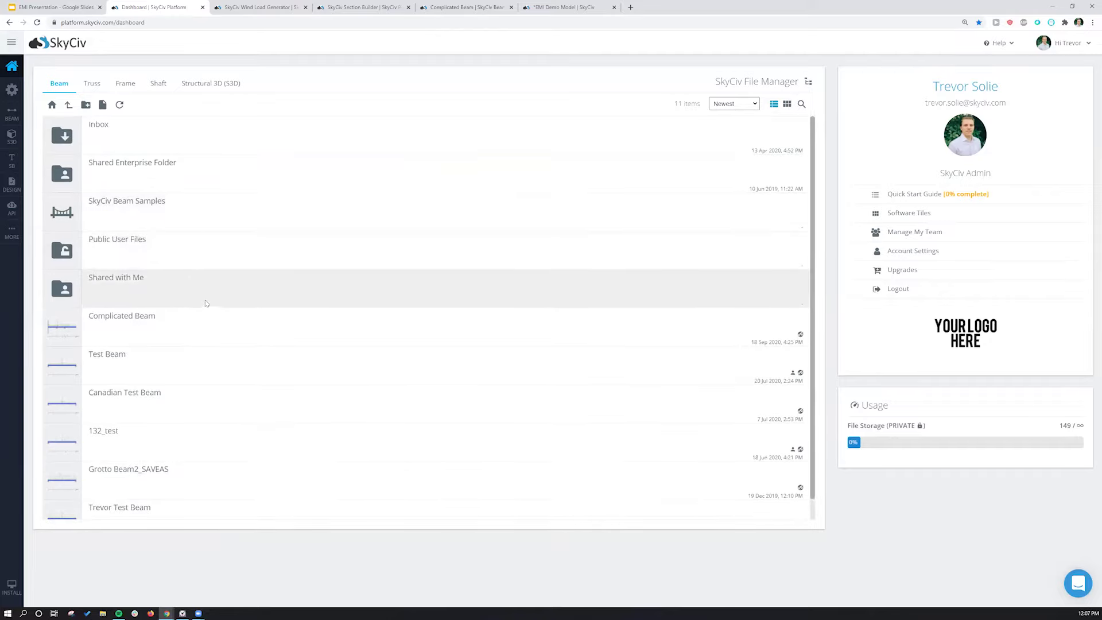
View the sharing options of the Complicated Beam file and close them without sharing it
{"action": "left_click", "coordinate": [214, 323]}
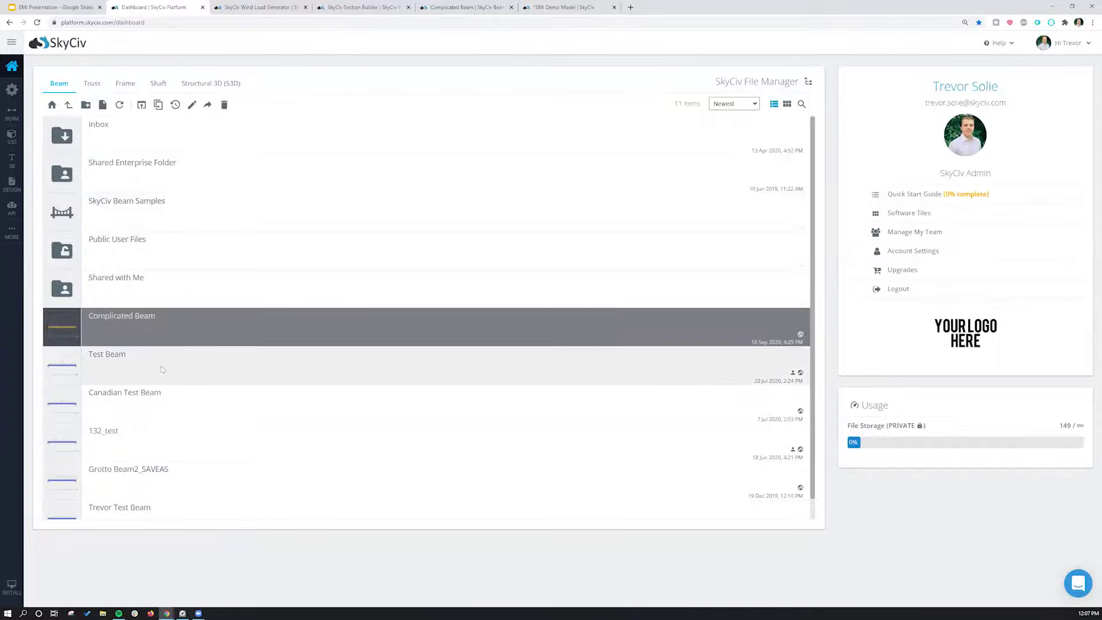
{"action": "left_click", "coordinate": [208, 106]}
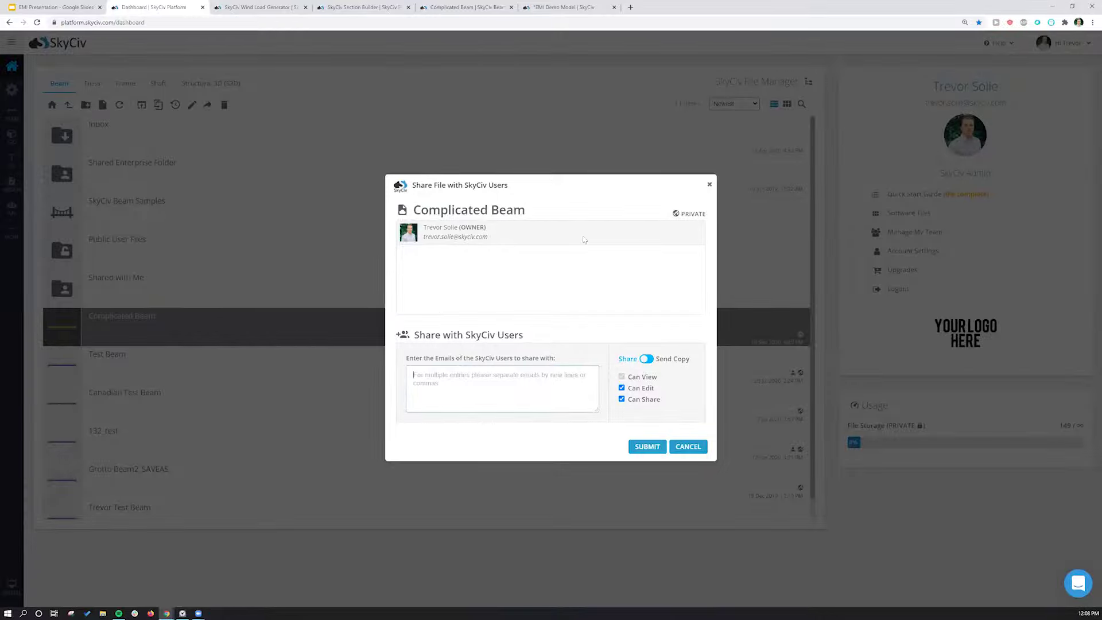
{"action": "left_click", "coordinate": [709, 184]}
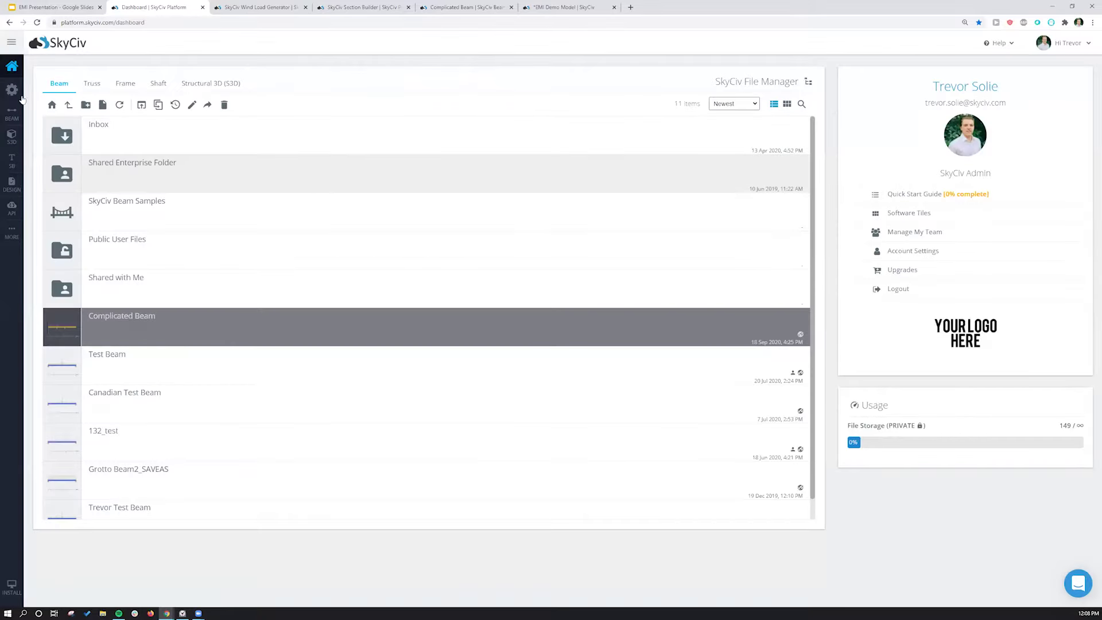
Return to the dashboard home and look over the available design modules down to the Load Generator
{"action": "left_click", "coordinate": [11, 67]}
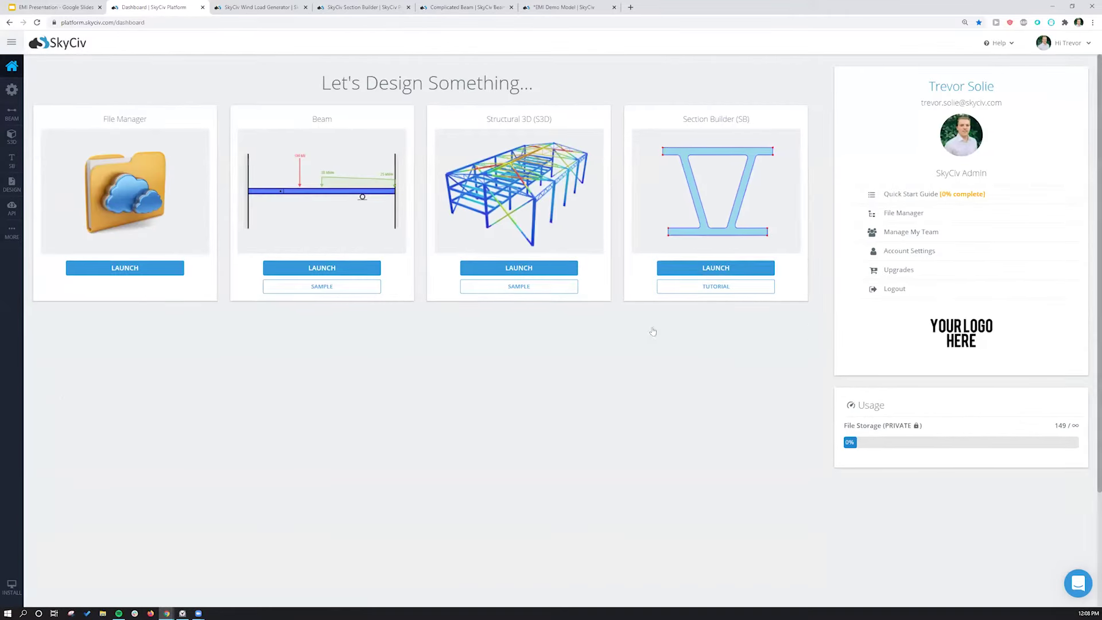
{"action": "scroll", "coordinate": [613, 337], "scroll_direction": "down", "scroll_amount": 1}
{"action": "scroll", "coordinate": [612, 337], "scroll_direction": "up", "scroll_amount": 1}
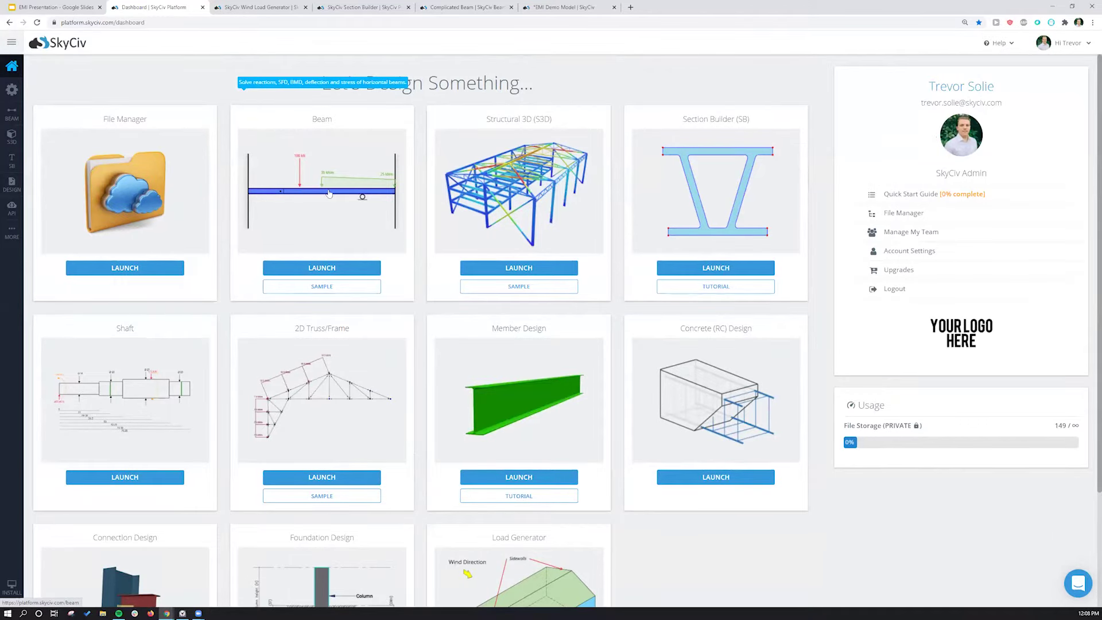
{"action": "scroll", "coordinate": [712, 190], "scroll_direction": "down", "scroll_amount": 3}
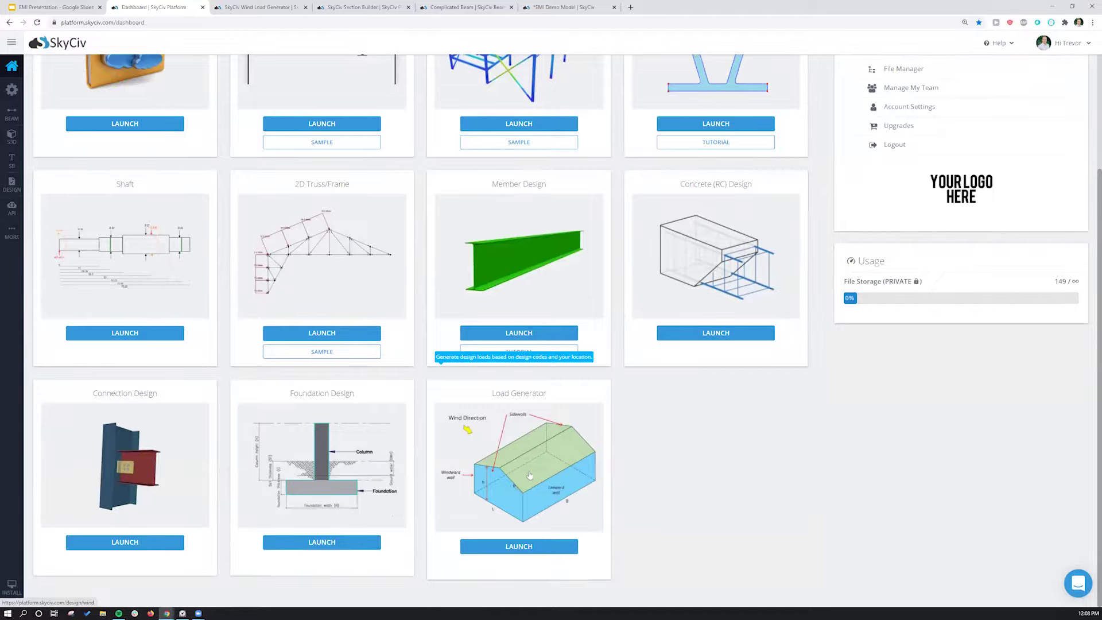
Switch to the open Wind and Snow Load Generator project and examine the Chicago site on the site data map
{"action": "left_click", "coordinate": [243, 7]}
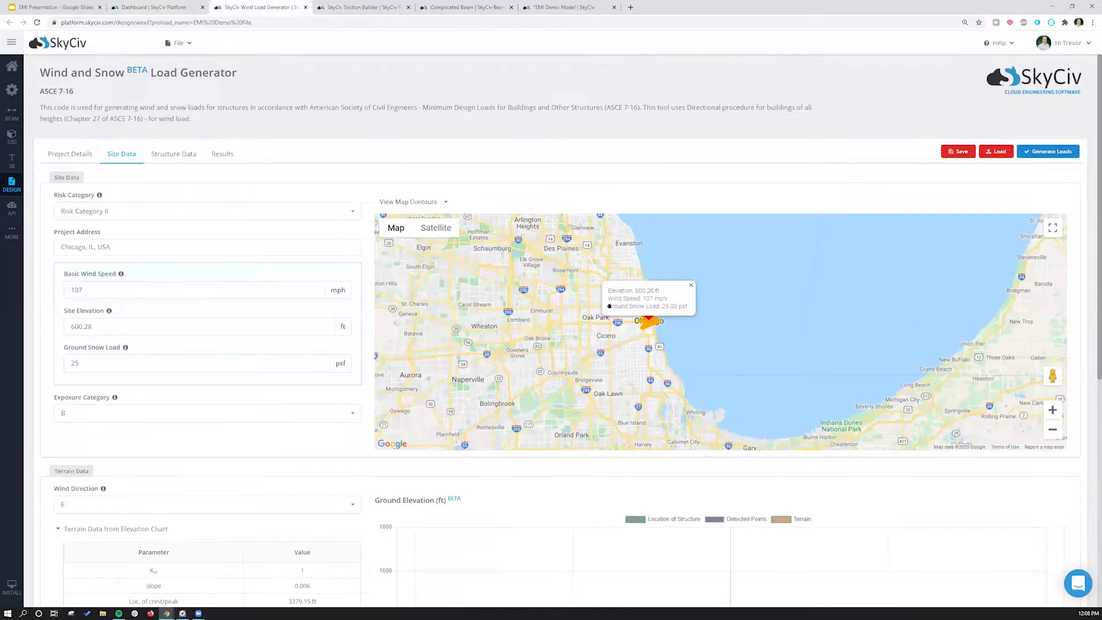
{"action": "scroll", "coordinate": [541, 322], "scroll_direction": "up", "scroll_amount": 1}
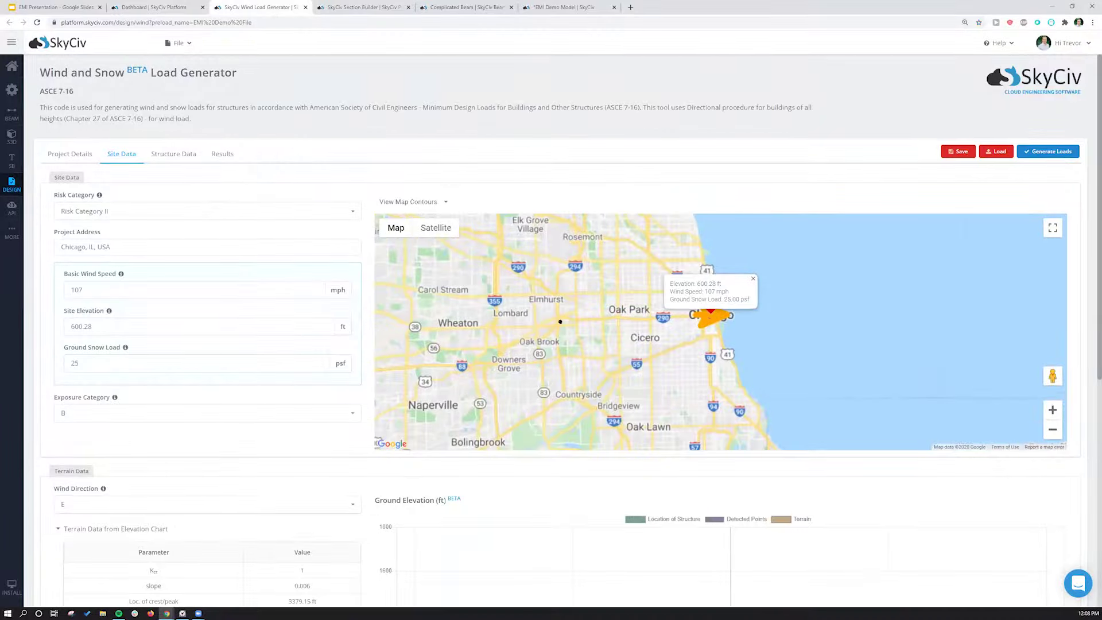
{"action": "scroll", "coordinate": [560, 321], "scroll_direction": "up", "scroll_amount": 2}
{"action": "scroll", "coordinate": [558, 314], "scroll_direction": "down", "scroll_amount": 2}
{"action": "scroll", "coordinate": [547, 325], "scroll_direction": "up", "scroll_amount": 1}
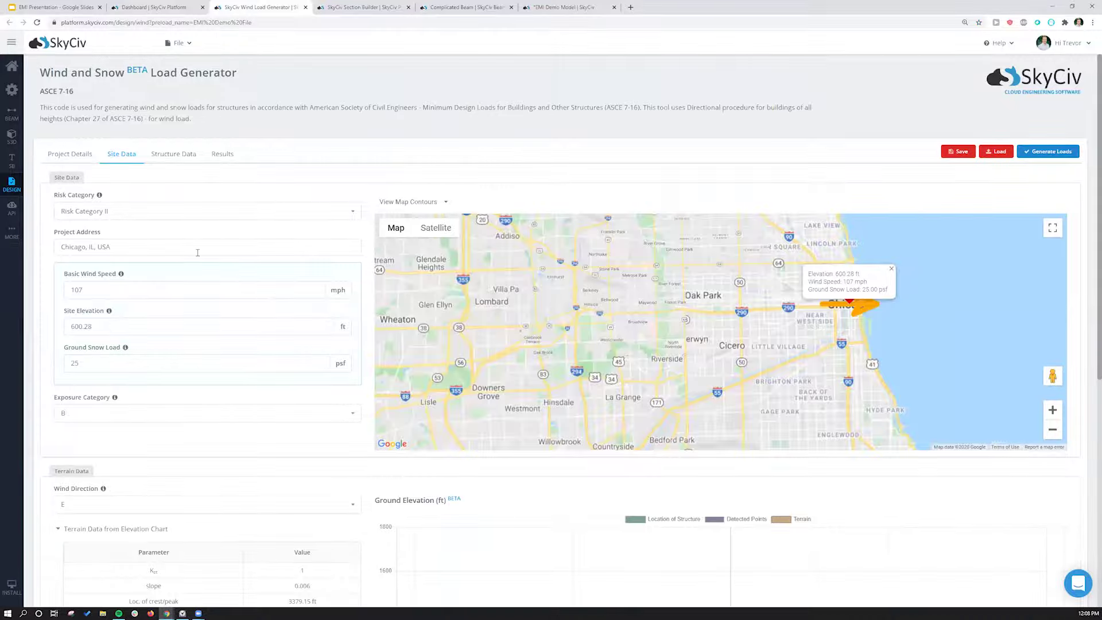
{"action": "scroll", "coordinate": [559, 312], "scroll_direction": "up", "scroll_amount": 1}
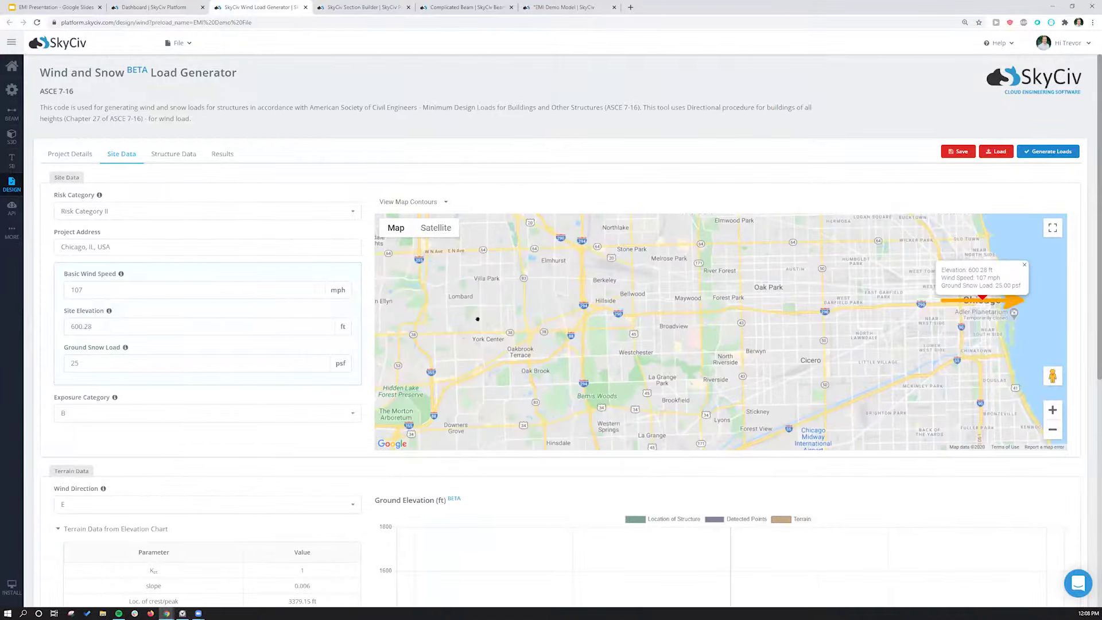
{"action": "left_click_drag", "start_coordinate": [476, 319], "coordinate": [400, 334]}
Review the terrain data and the ground elevation chart for the site
{"action": "scroll", "coordinate": [149, 315], "scroll_direction": "down", "scroll_amount": 3}
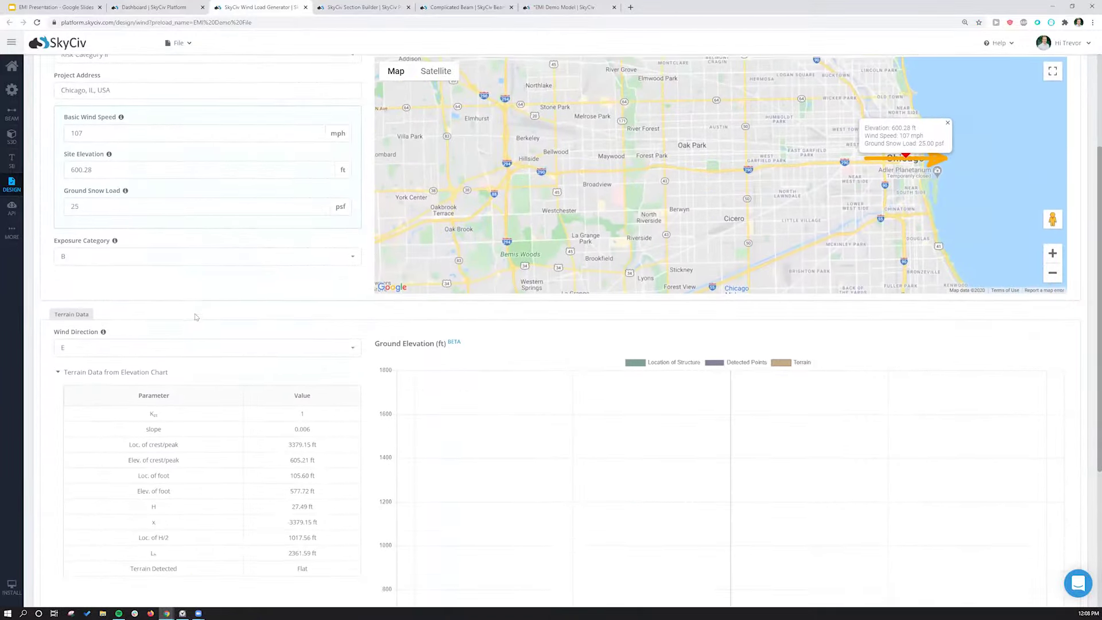
{"action": "scroll", "coordinate": [195, 317], "scroll_direction": "down", "scroll_amount": 4}
{"action": "scroll", "coordinate": [158, 157], "scroll_direction": "up", "scroll_amount": 7}
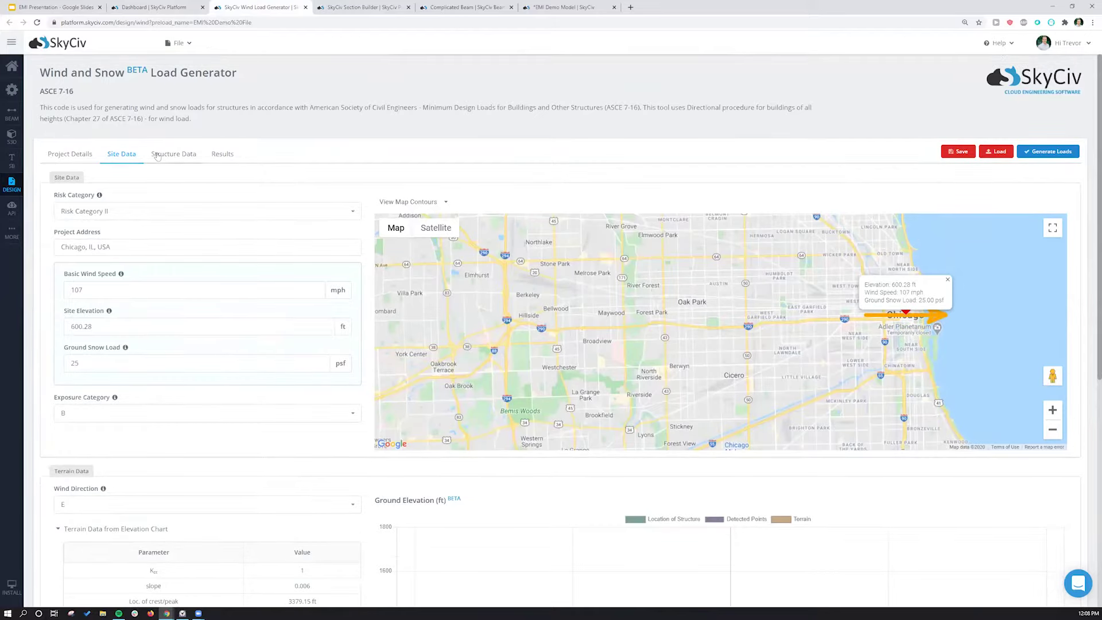
Review the structure data, including building dimensions, wind and snow load settings and the available structure type options
{"action": "left_click", "coordinate": [158, 154]}
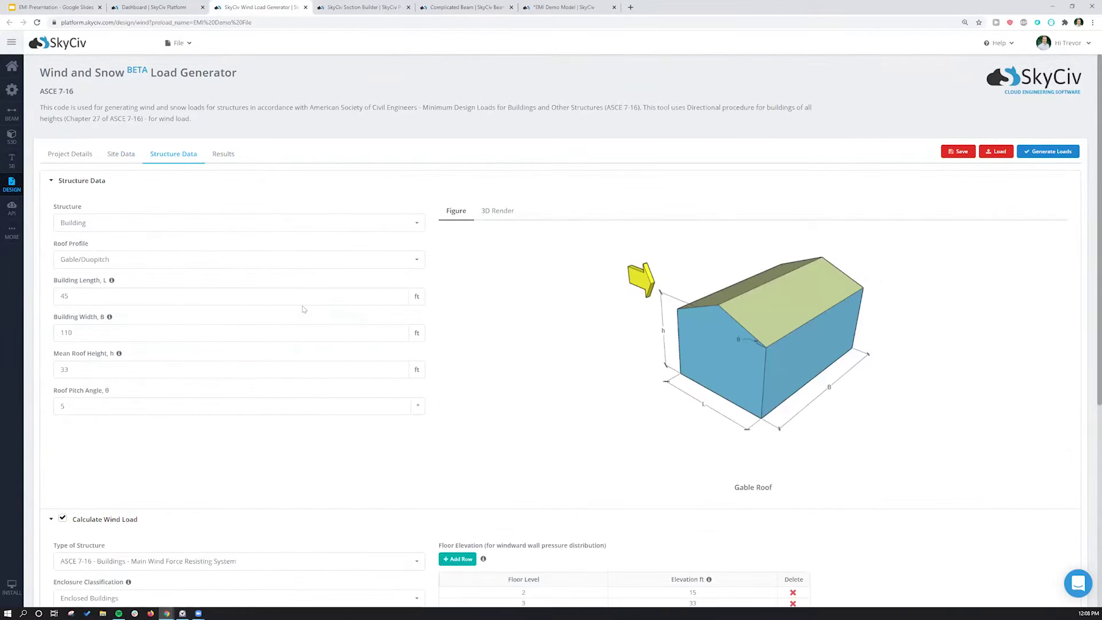
{"action": "scroll", "coordinate": [301, 312], "scroll_direction": "down", "scroll_amount": 5}
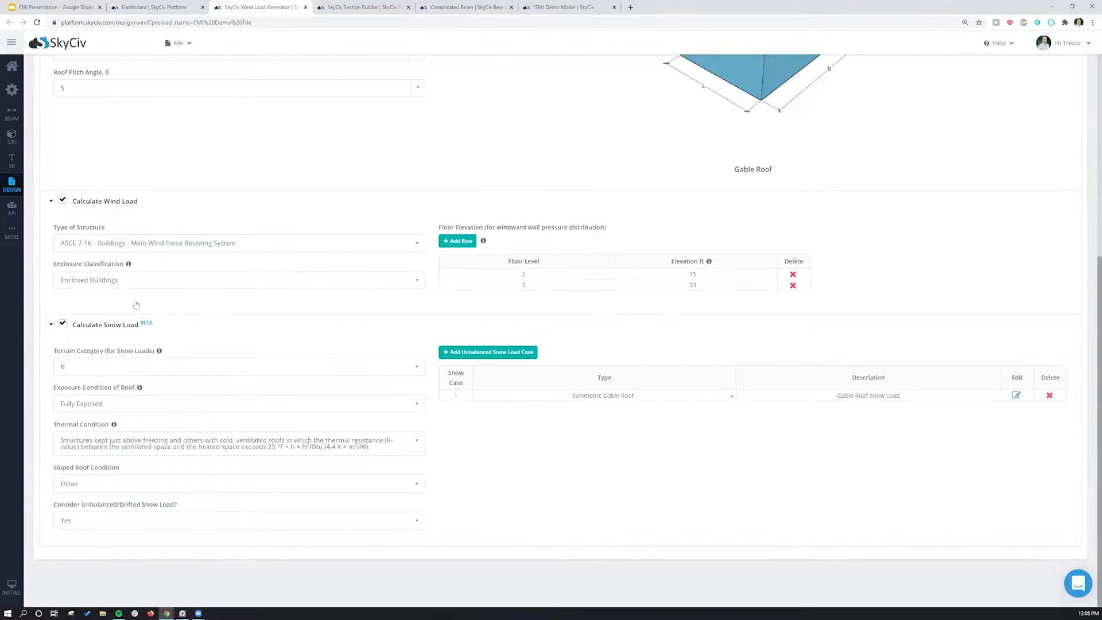
{"action": "scroll", "coordinate": [134, 339], "scroll_direction": "up", "scroll_amount": 2}
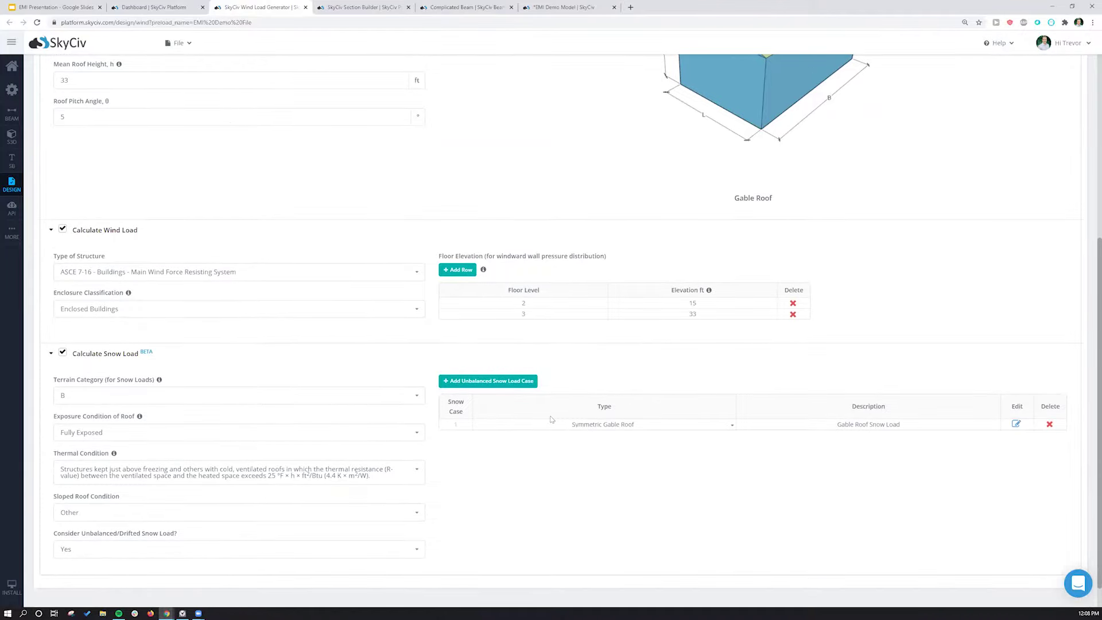
{"action": "scroll", "coordinate": [556, 413], "scroll_direction": "up", "scroll_amount": 2}
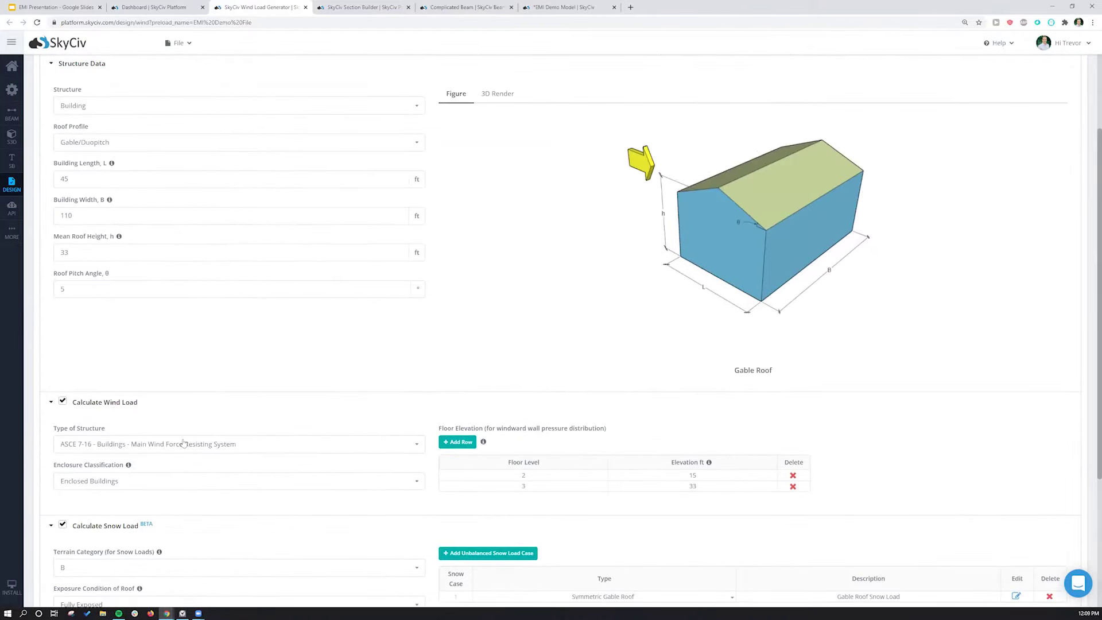
{"action": "left_click", "coordinate": [257, 446]}
{"action": "left_click", "coordinate": [263, 380]}
{"action": "scroll", "coordinate": [261, 377], "scroll_direction": "up", "scroll_amount": 2}
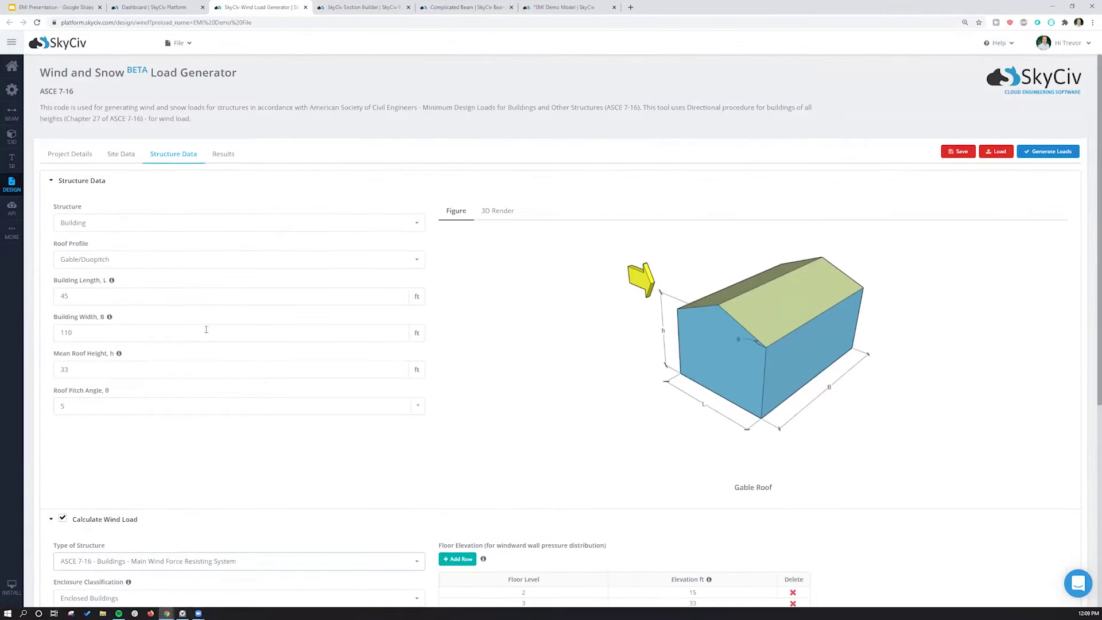
Examine the load results, covering the wind pressure tables, the wind direction figures and the balanced and unbalanced snow loads
{"action": "left_click", "coordinate": [229, 155]}
{"action": "scroll", "coordinate": [520, 290], "scroll_direction": "down", "scroll_amount": 10}
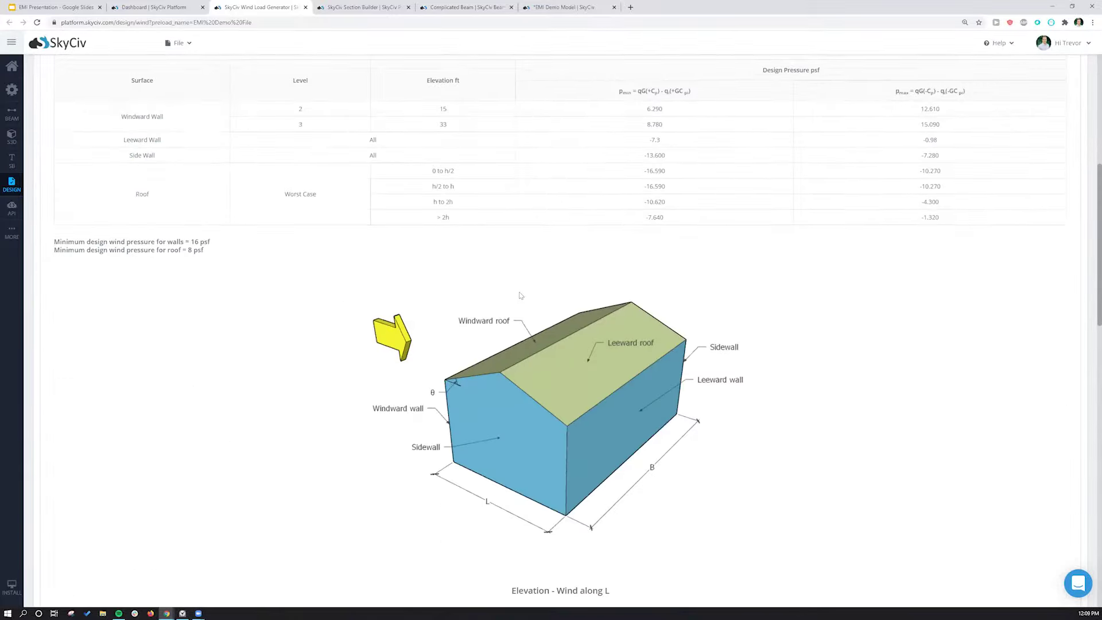
{"action": "scroll", "coordinate": [519, 299], "scroll_direction": "down", "scroll_amount": 14}
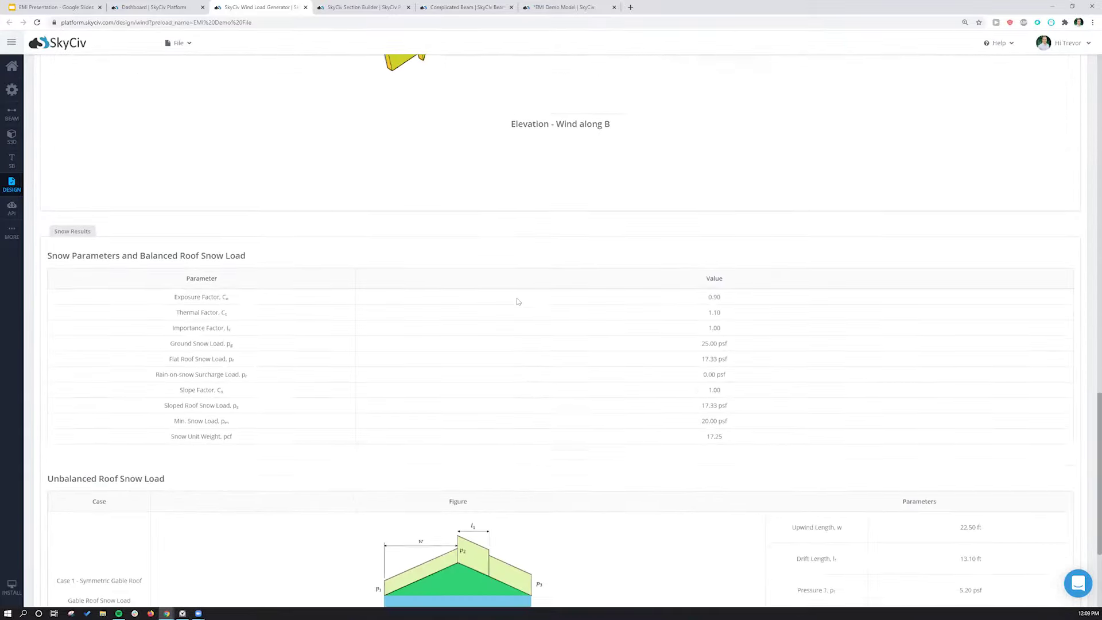
{"action": "scroll", "coordinate": [519, 300], "scroll_direction": "down", "scroll_amount": 1}
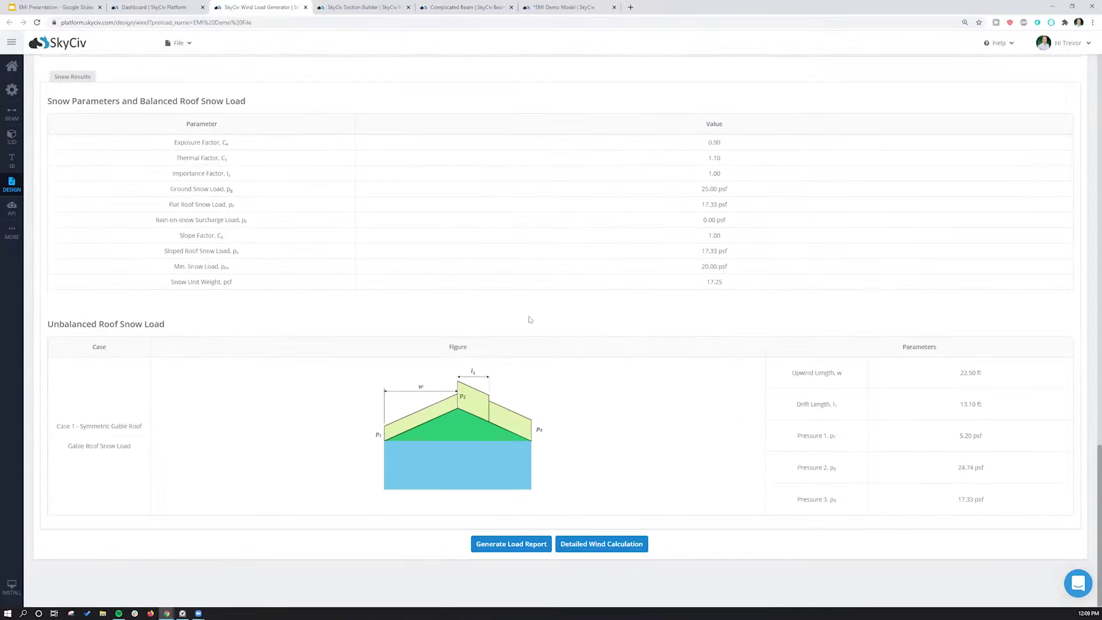
{"action": "scroll", "coordinate": [532, 316], "scroll_direction": "up", "scroll_amount": 7}
{"action": "scroll", "coordinate": [531, 316], "scroll_direction": "up", "scroll_amount": 18}
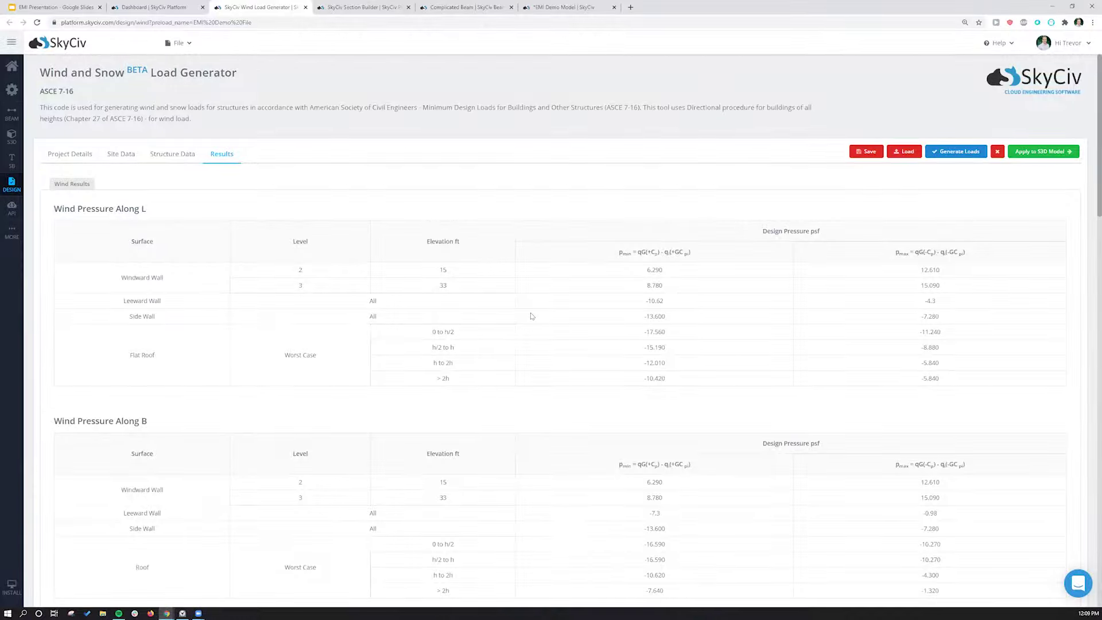
{"action": "scroll", "coordinate": [531, 315], "scroll_direction": "down", "scroll_amount": 20}
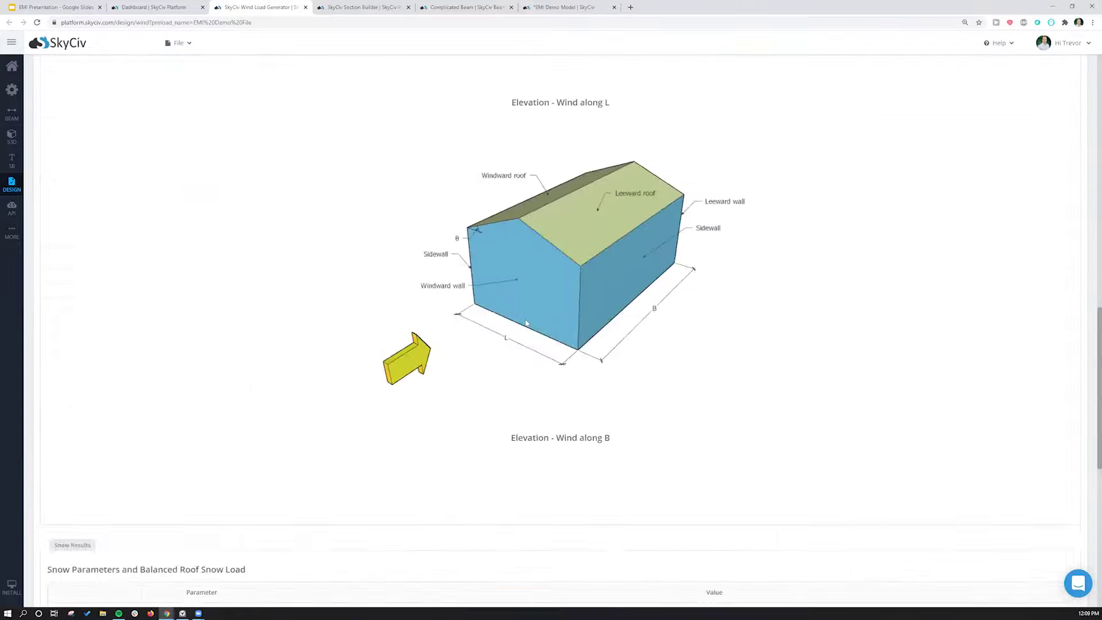
{"action": "scroll", "coordinate": [525, 342], "scroll_direction": "up", "scroll_amount": 9}
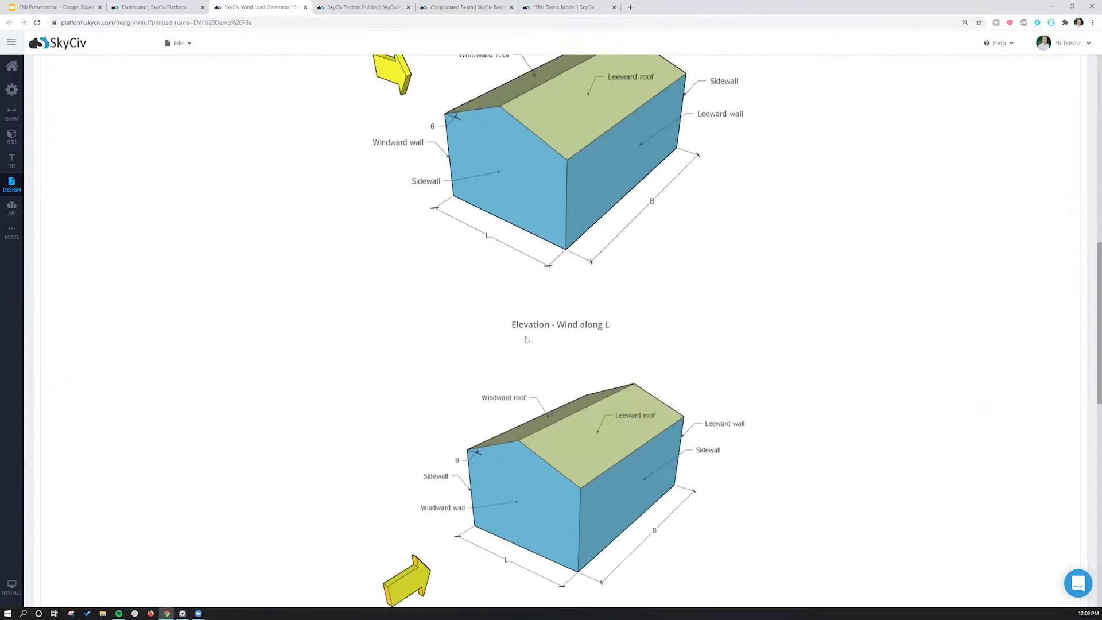
{"action": "scroll", "coordinate": [527, 339], "scroll_direction": "down", "scroll_amount": 10}
{"action": "scroll", "coordinate": [525, 340], "scroll_direction": "down", "scroll_amount": 3}
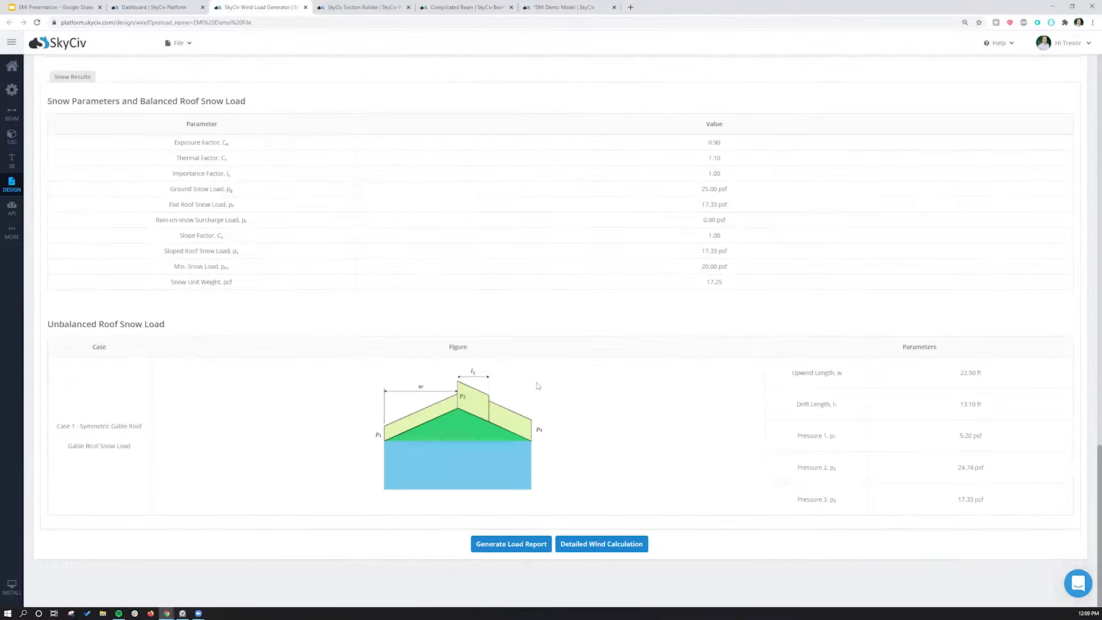
Open the detailed wind calculation report, examine its calculations through to the design wind pressures, and close the report
{"action": "left_click", "coordinate": [609, 547]}
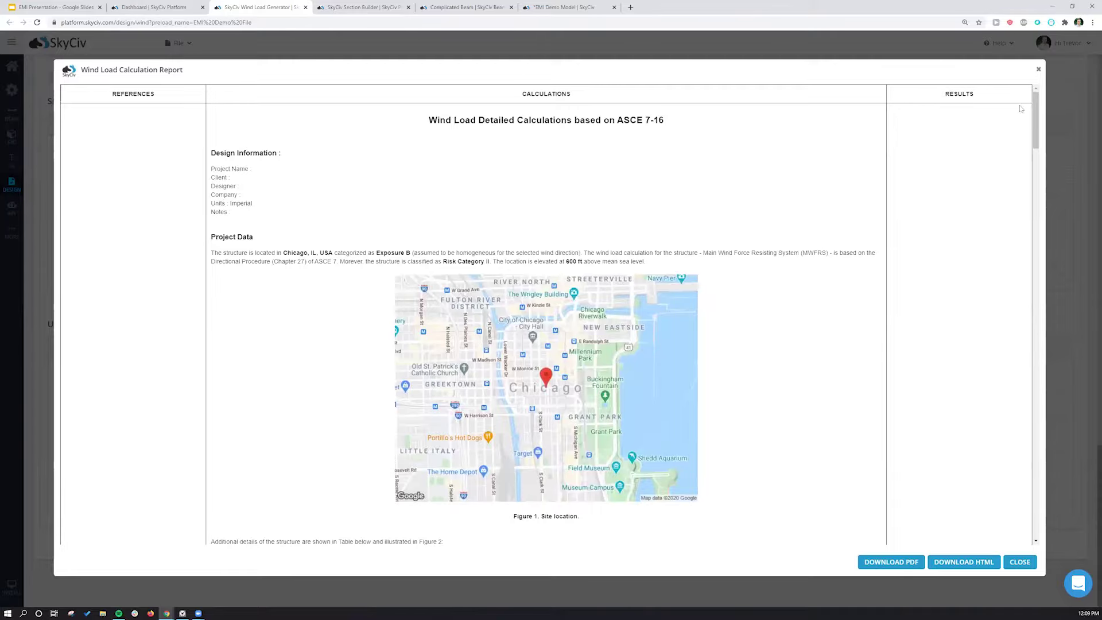
{"action": "left_click_drag", "start_coordinate": [1038, 103], "coordinate": [1028, 174]}
{"action": "scroll", "coordinate": [1028, 173], "scroll_direction": "down", "scroll_amount": 7}
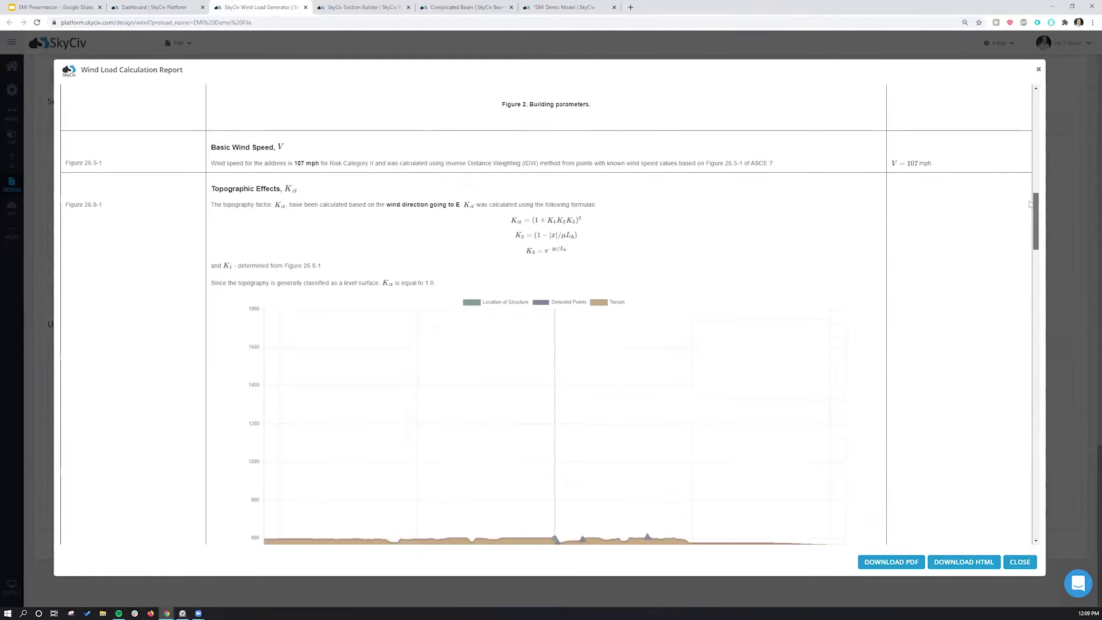
{"action": "left_click_drag", "start_coordinate": [1028, 205], "coordinate": [1023, 281]}
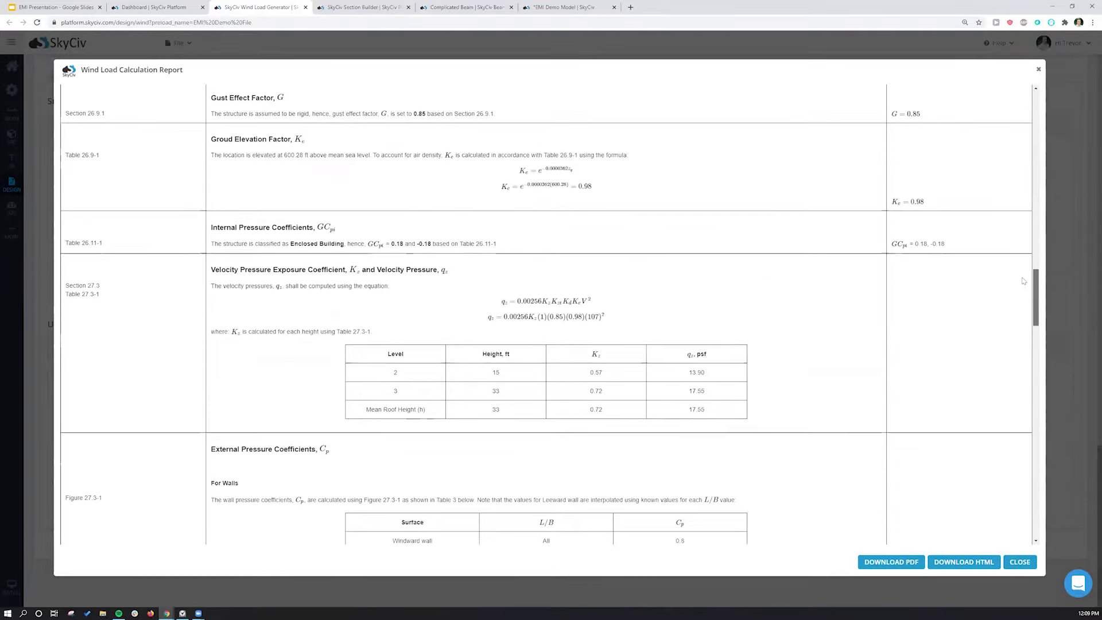
{"action": "left_click_drag", "start_coordinate": [370, 270], "coordinate": [410, 273]}
{"action": "left_click", "coordinate": [411, 273]}
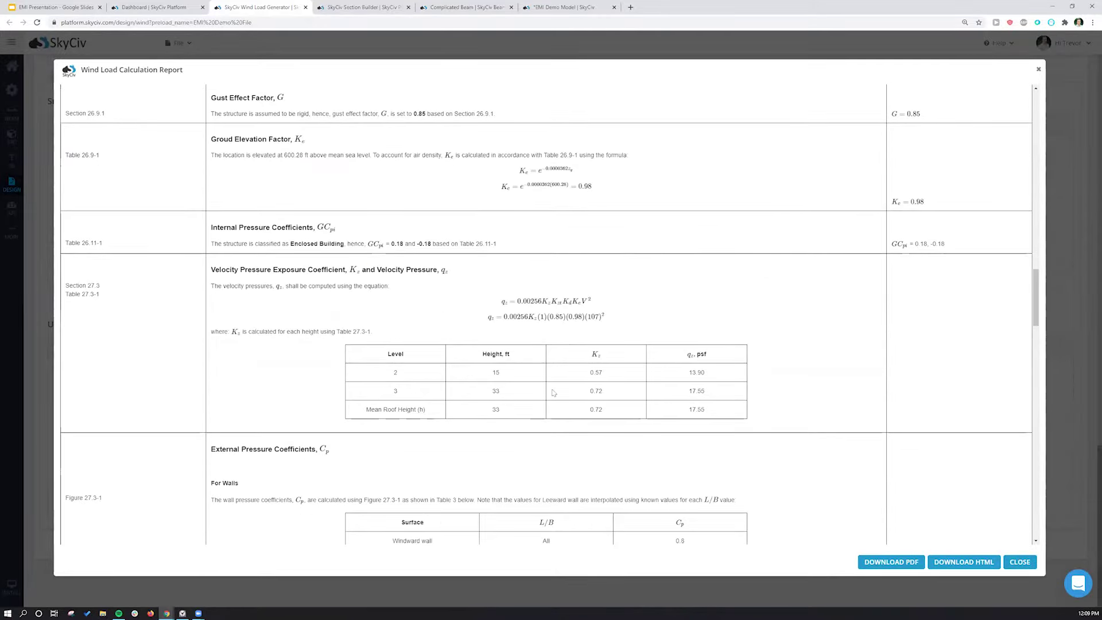
{"action": "scroll", "coordinate": [815, 371], "scroll_direction": "down", "scroll_amount": 3}
{"action": "scroll", "coordinate": [816, 372], "scroll_direction": "down", "scroll_amount": 15}
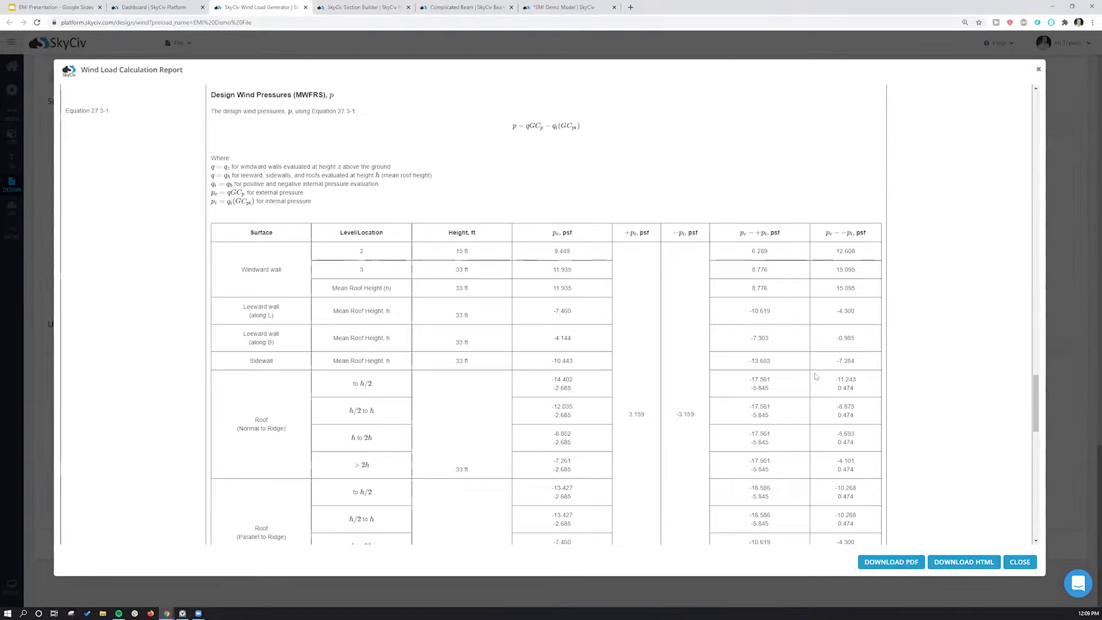
{"action": "left_click", "coordinate": [1020, 561]}
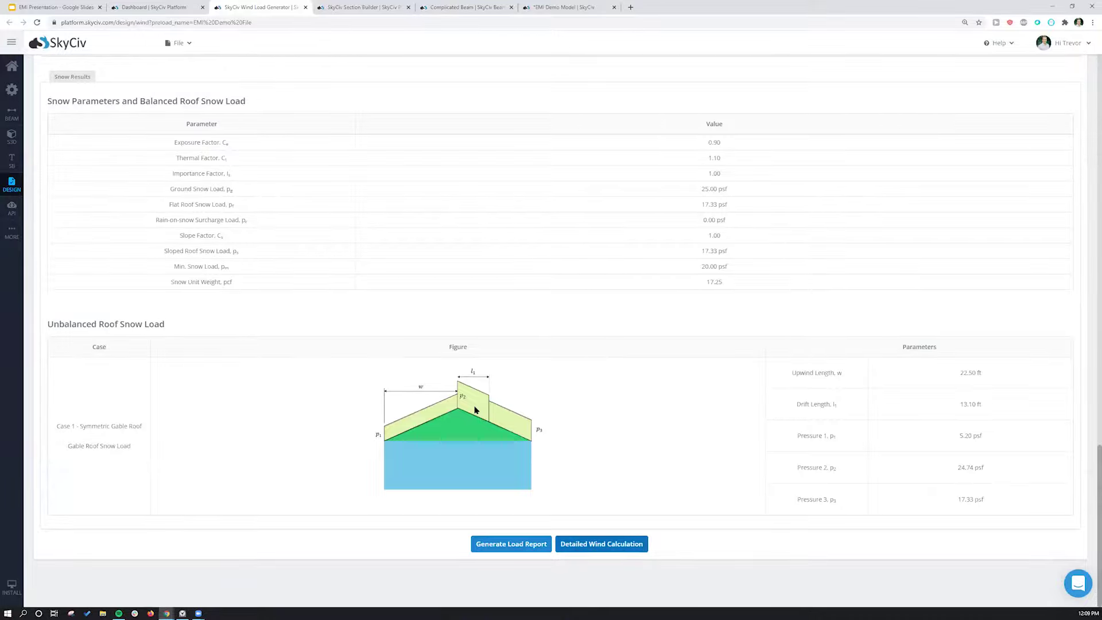
Return to the start of the wind and snow load results and close the load generator
{"action": "scroll", "coordinate": [462, 258], "scroll_direction": "up", "scroll_amount": 20}
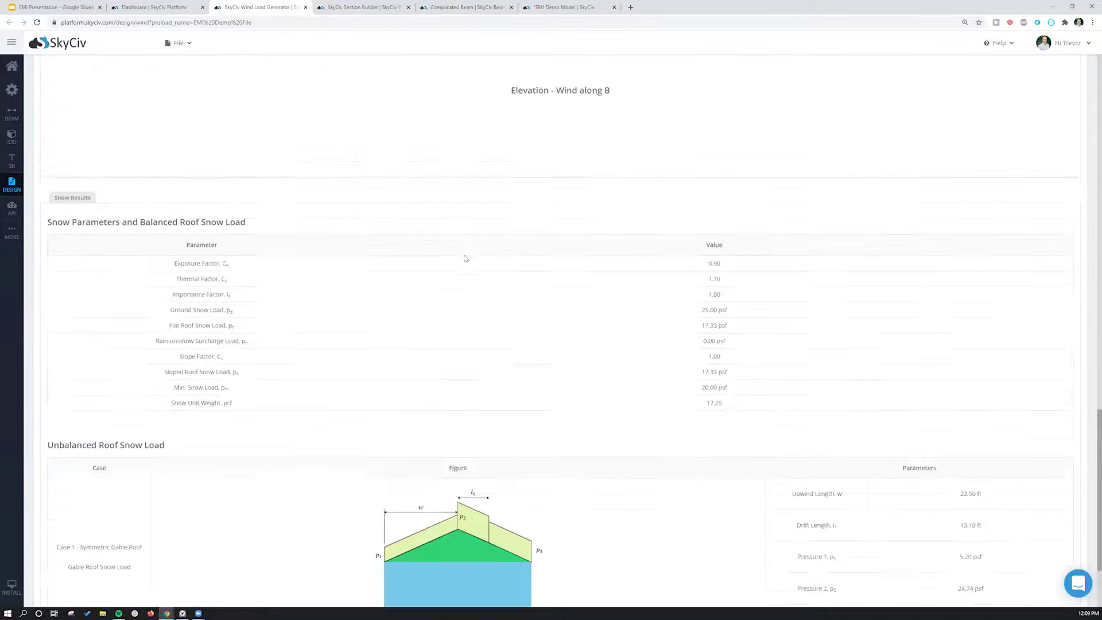
{"action": "scroll", "coordinate": [458, 266], "scroll_direction": "up", "scroll_amount": 1}
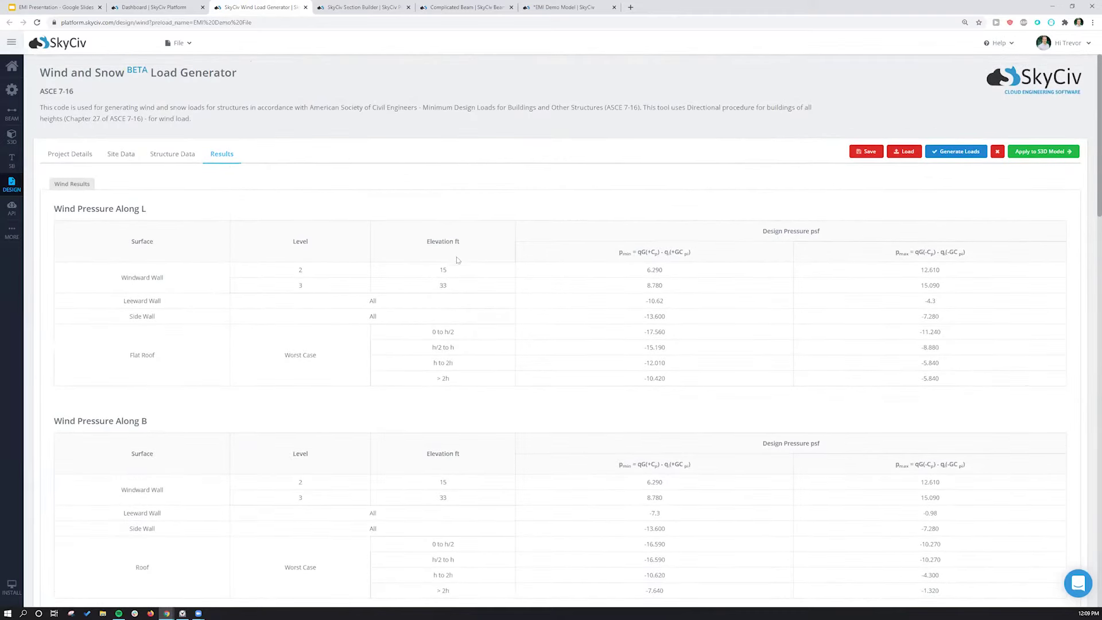
{"action": "middle_click", "coordinate": [259, 7]}
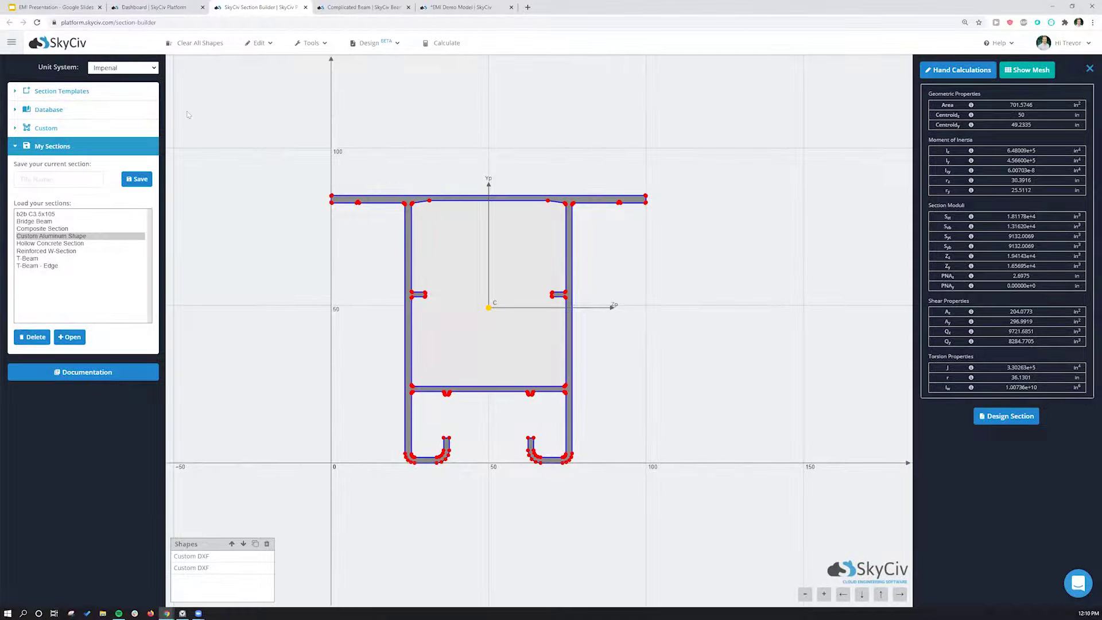
Inspect the custom aluminum shape and its section properties, show its mesh, and close the section builder
{"action": "left_click", "coordinate": [324, 195]}
{"action": "scroll", "coordinate": [360, 205], "scroll_direction": "up", "scroll_amount": 5}
{"action": "scroll", "coordinate": [351, 198], "scroll_direction": "down", "scroll_amount": 3}
{"action": "scroll", "coordinate": [377, 329], "scroll_direction": "down", "scroll_amount": 4}
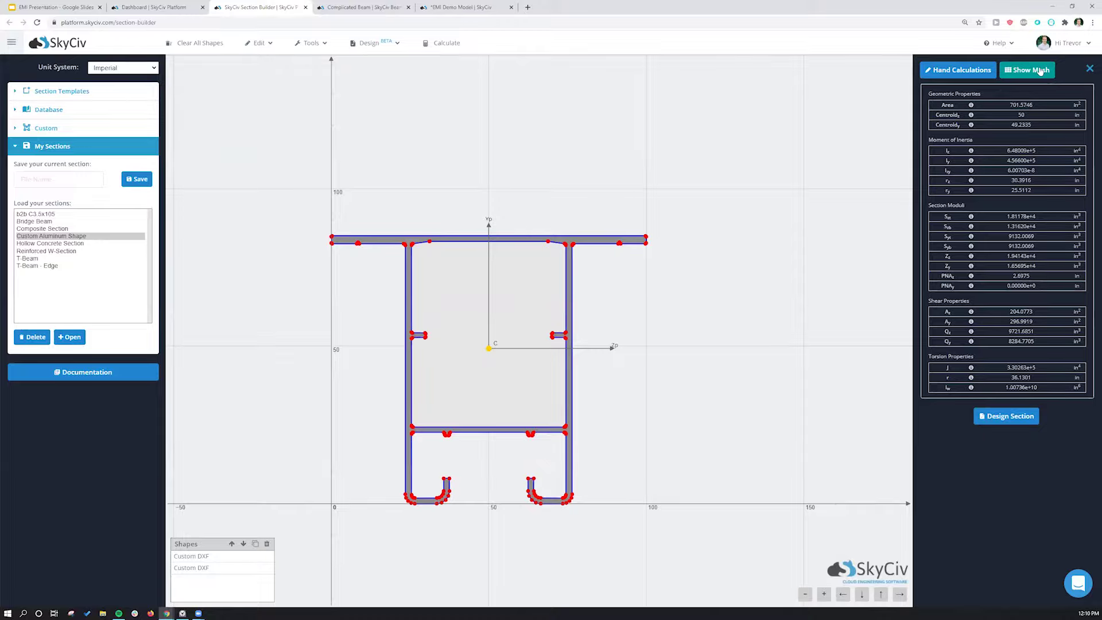
{"action": "left_click", "coordinate": [1040, 70]}
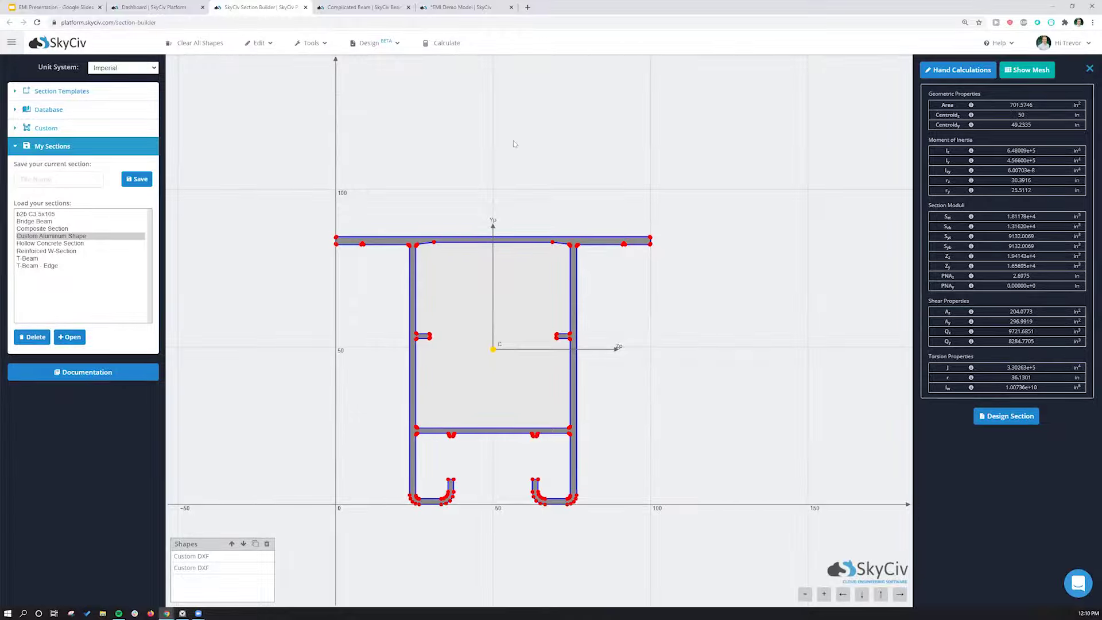
{"action": "middle_click", "coordinate": [251, 9]}
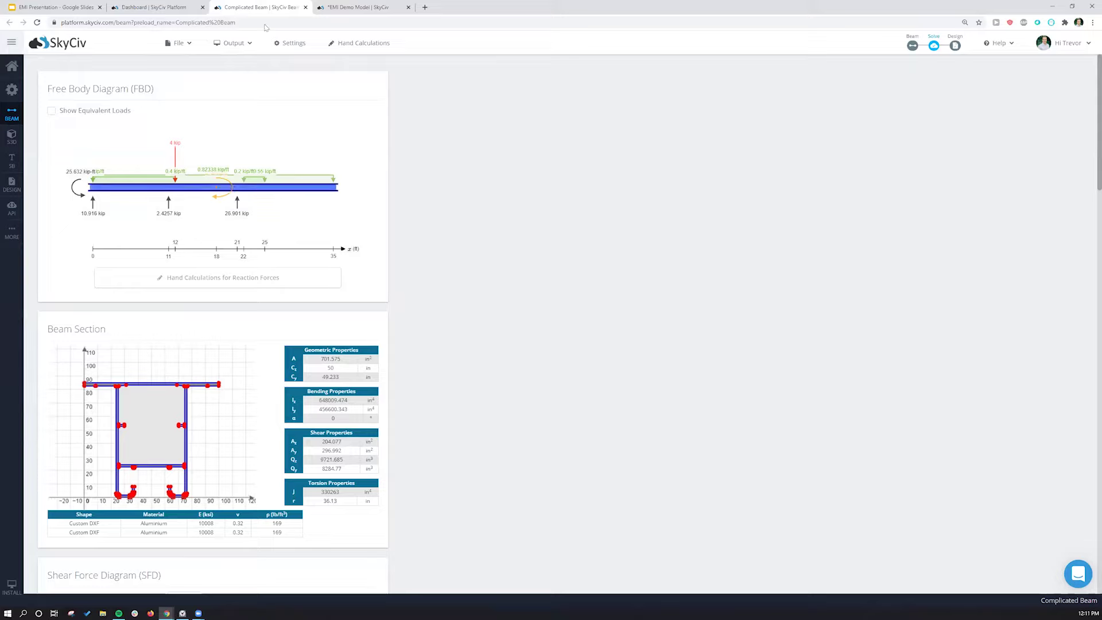
Review the Complicated Beam results, covering the free body diagram, the beam section properties and the shear force diagram
{"action": "mouse_move", "coordinate": [233, 43]}
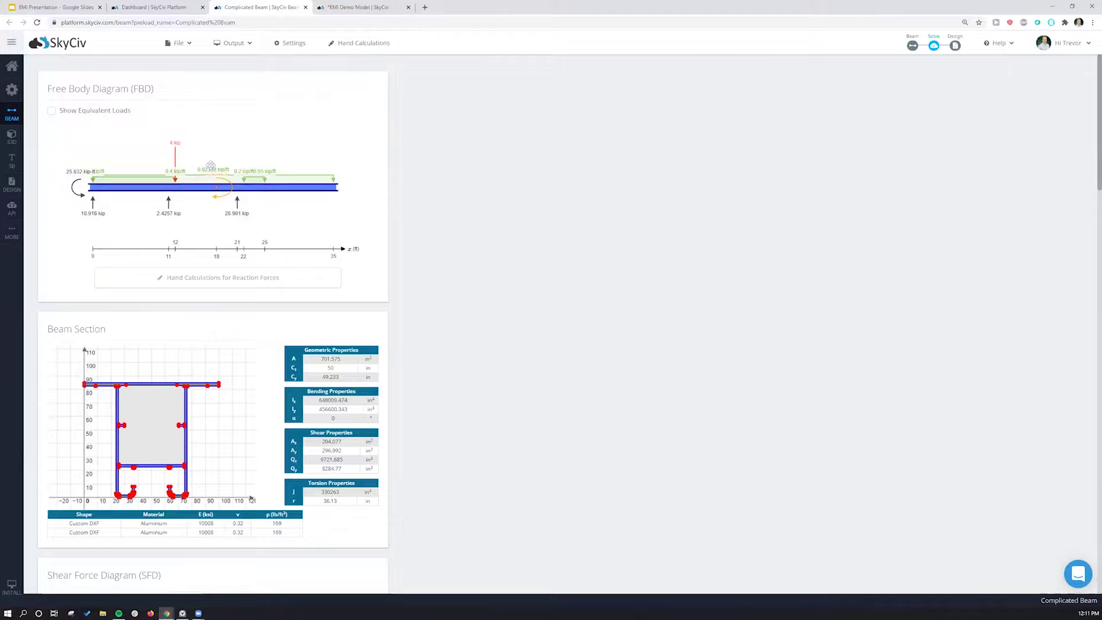
{"action": "scroll", "coordinate": [210, 166], "scroll_direction": "down", "scroll_amount": 1}
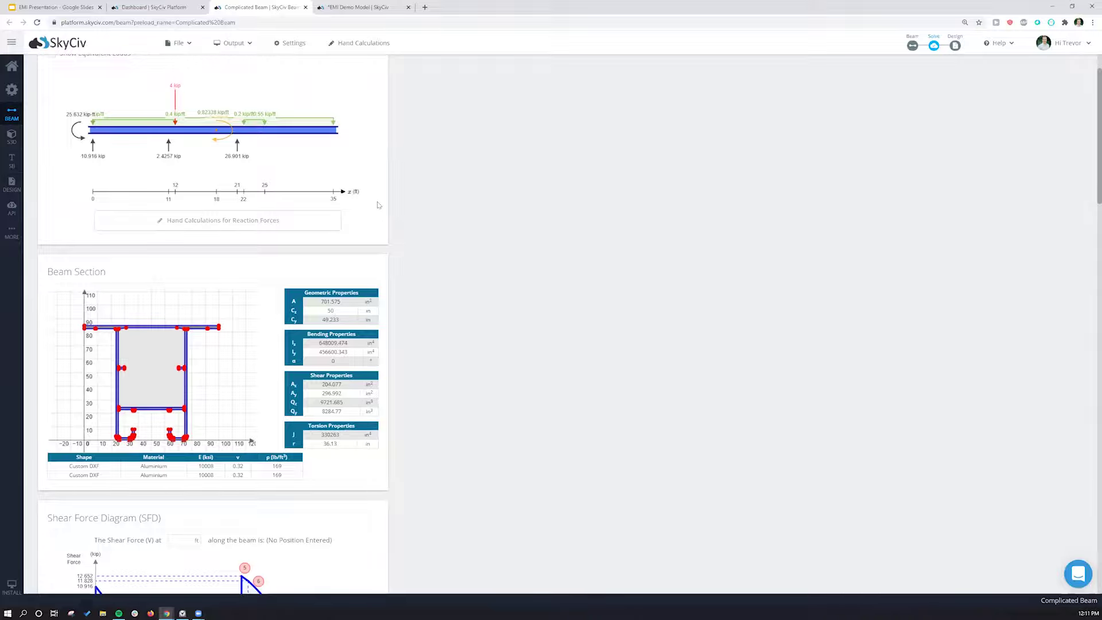
{"action": "scroll", "coordinate": [379, 203], "scroll_direction": "down", "scroll_amount": 7}
{"action": "scroll", "coordinate": [379, 201], "scroll_direction": "up", "scroll_amount": 8}
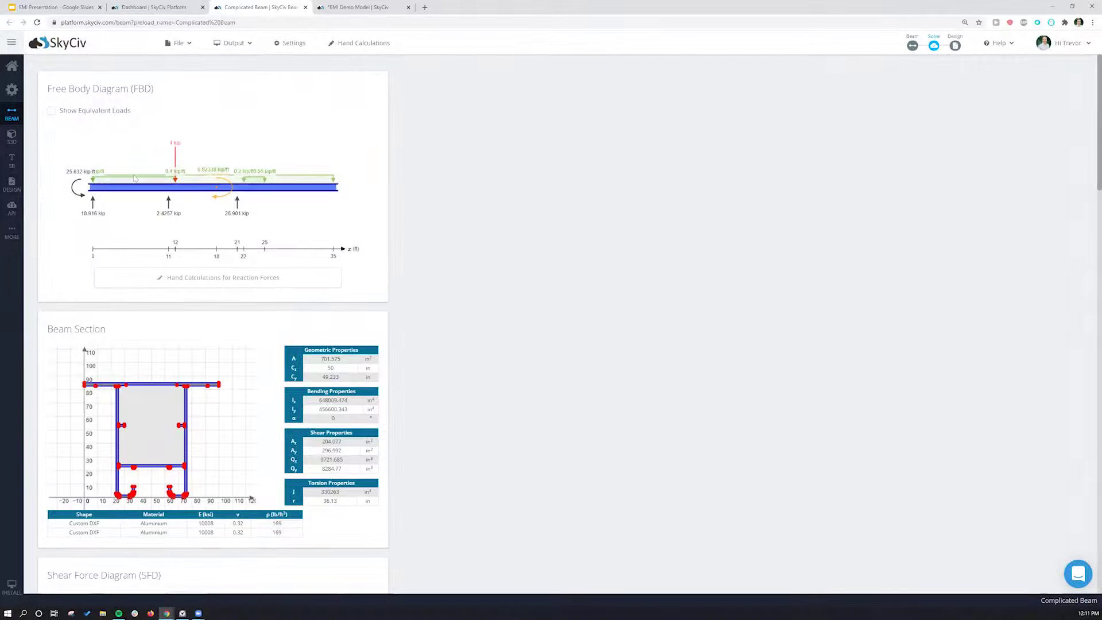
{"action": "scroll", "coordinate": [185, 251], "scroll_direction": "down", "scroll_amount": 5}
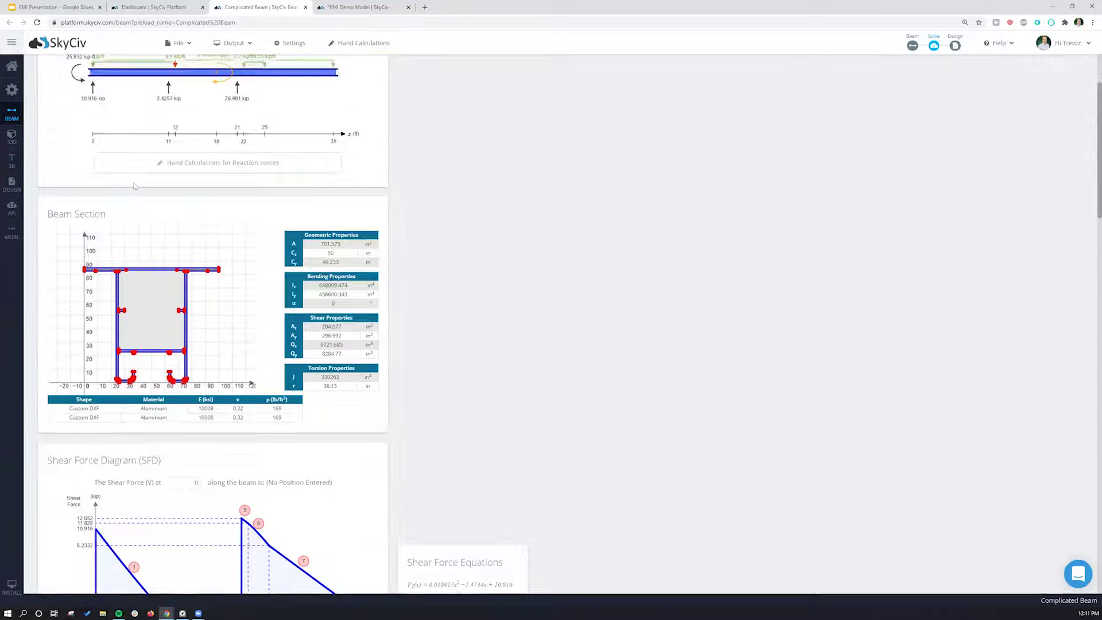
{"action": "scroll", "coordinate": [186, 251], "scroll_direction": "down", "scroll_amount": 4}
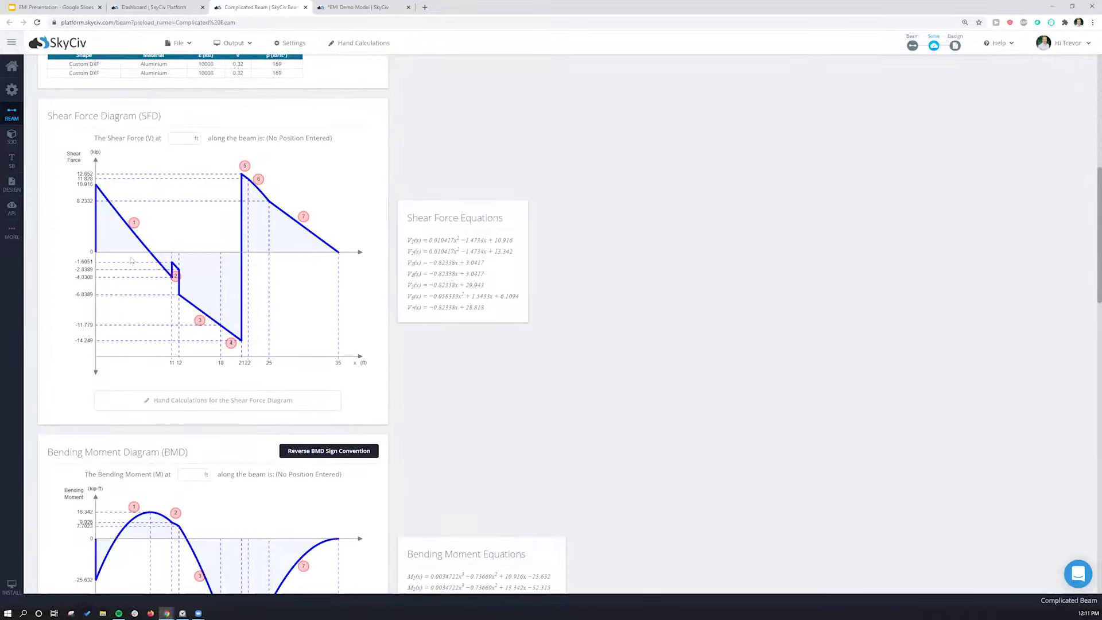
Compare the bending moment diagram and its equations with the shear force diagram and the beam section
{"action": "scroll", "coordinate": [172, 284], "scroll_direction": "down", "scroll_amount": 5}
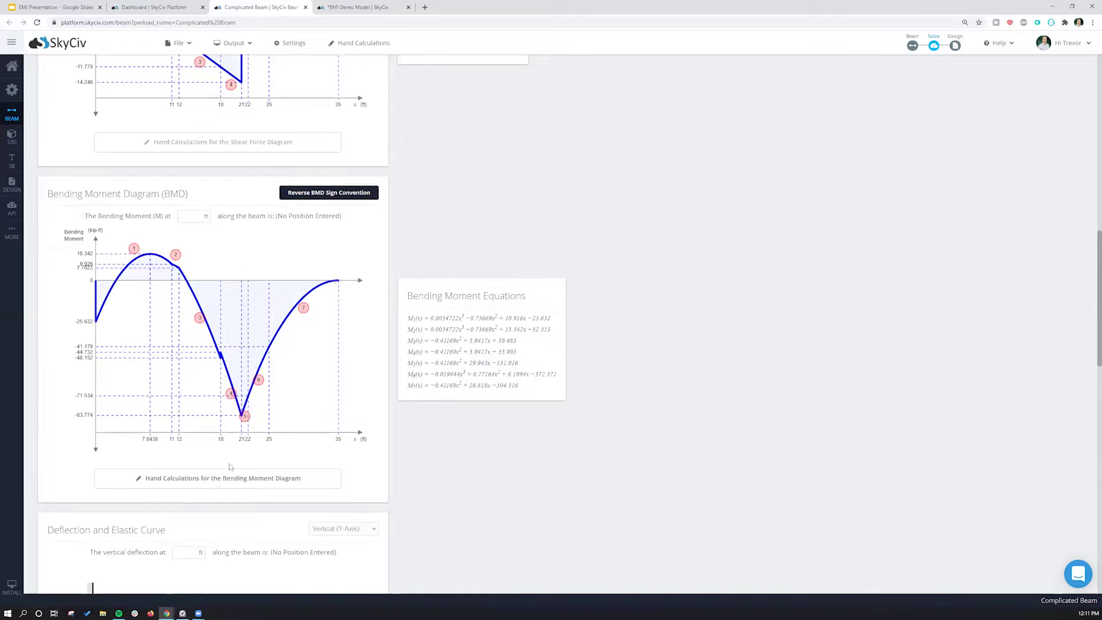
{"action": "scroll", "coordinate": [259, 330], "scroll_direction": "up", "scroll_amount": 3}
{"action": "scroll", "coordinate": [258, 330], "scroll_direction": "up", "scroll_amount": 5}
{"action": "scroll", "coordinate": [258, 327], "scroll_direction": "down", "scroll_amount": 5}
{"action": "scroll", "coordinate": [256, 325], "scroll_direction": "down", "scroll_amount": 1}
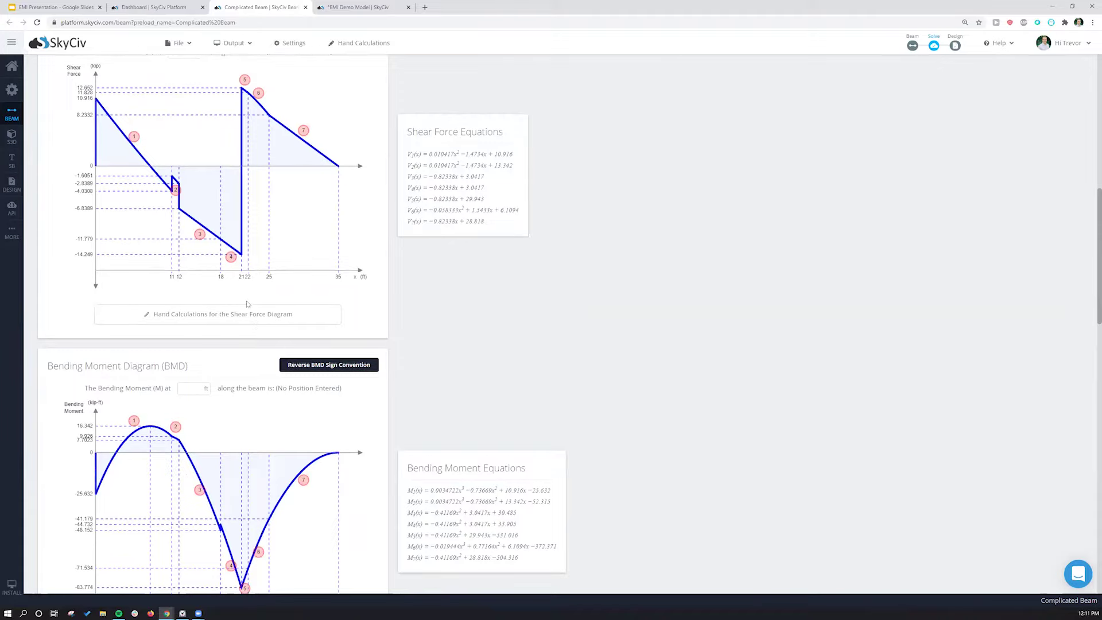
{"action": "scroll", "coordinate": [274, 293], "scroll_direction": "down", "scroll_amount": 3}
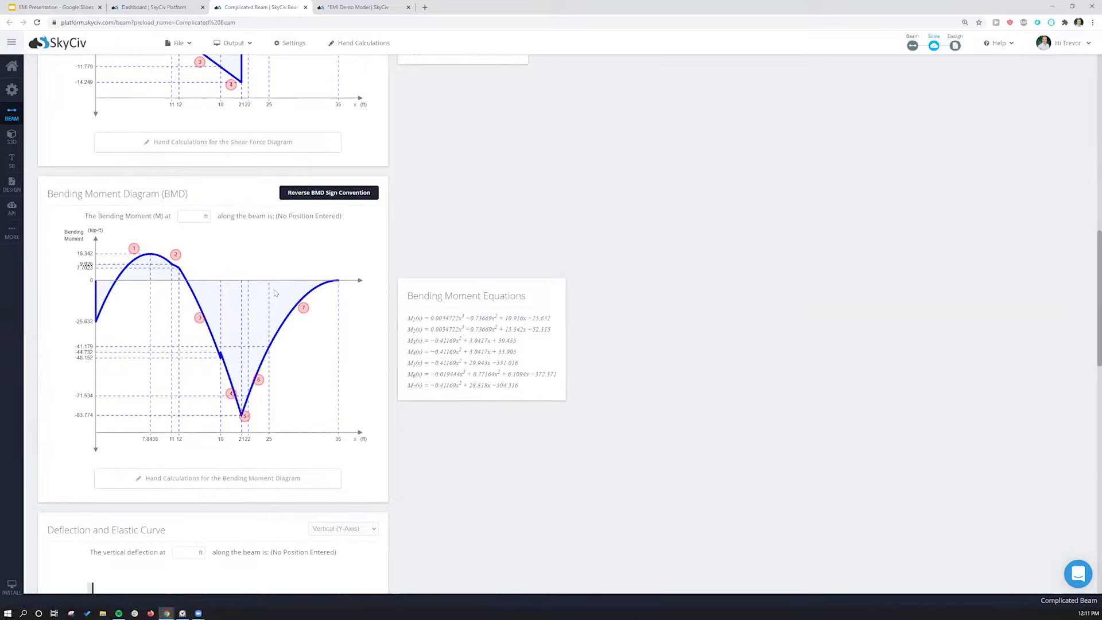
{"action": "scroll", "coordinate": [275, 292], "scroll_direction": "up", "scroll_amount": 5}
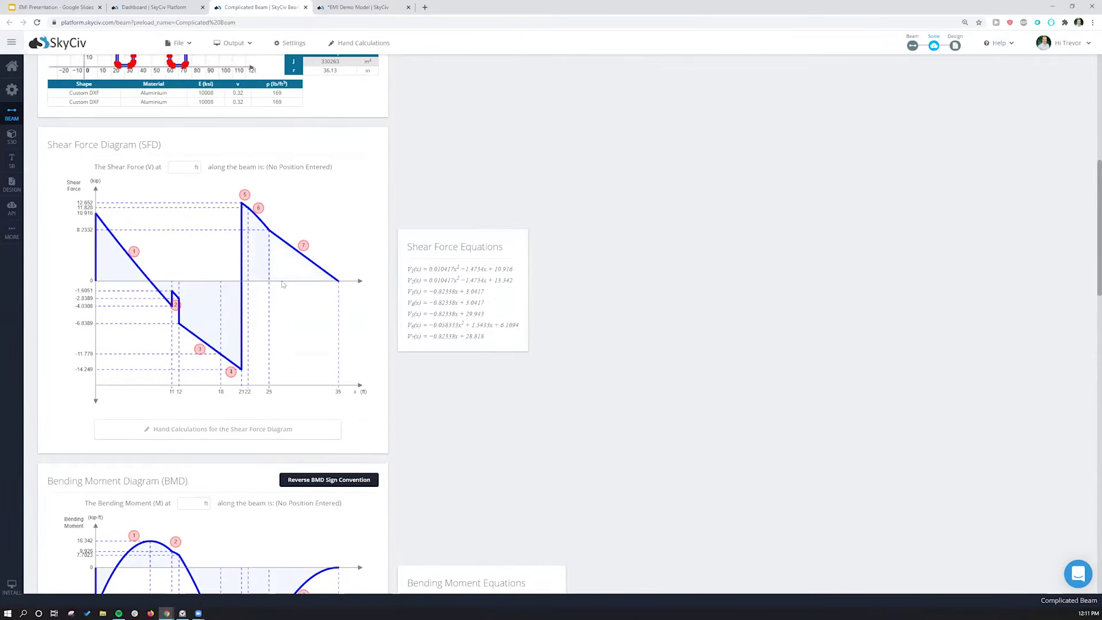
{"action": "scroll", "coordinate": [210, 271], "scroll_direction": "up", "scroll_amount": 5}
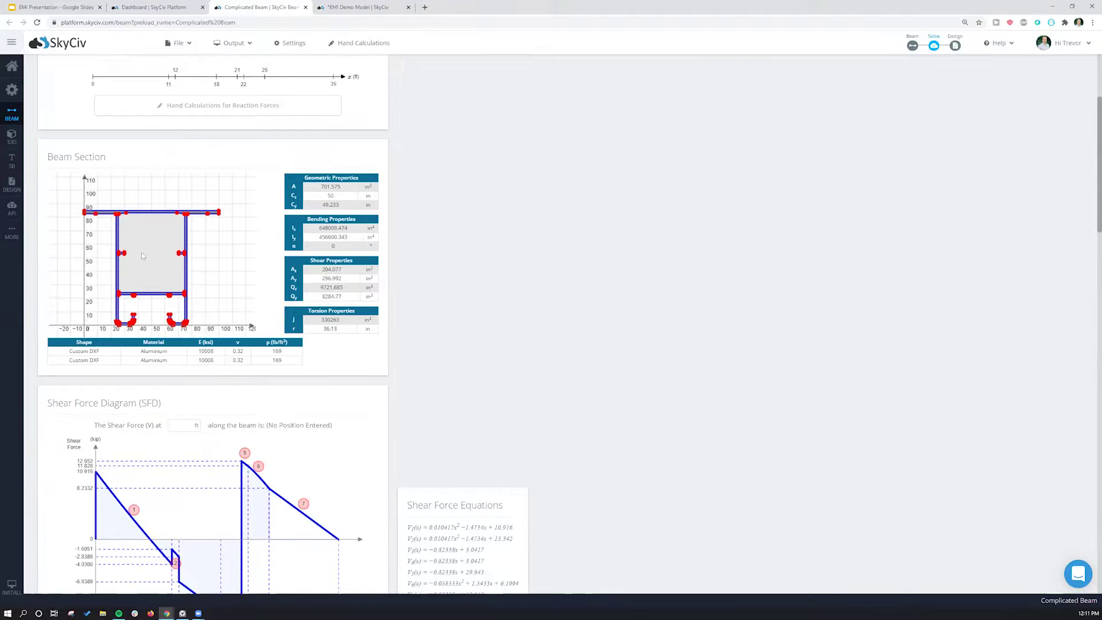
{"action": "scroll", "coordinate": [144, 255], "scroll_direction": "up", "scroll_amount": 3}
Examine the beam's deflection and elastic curve results together with the rotational displacement table
{"action": "scroll", "coordinate": [172, 248], "scroll_direction": "down", "scroll_amount": 13}
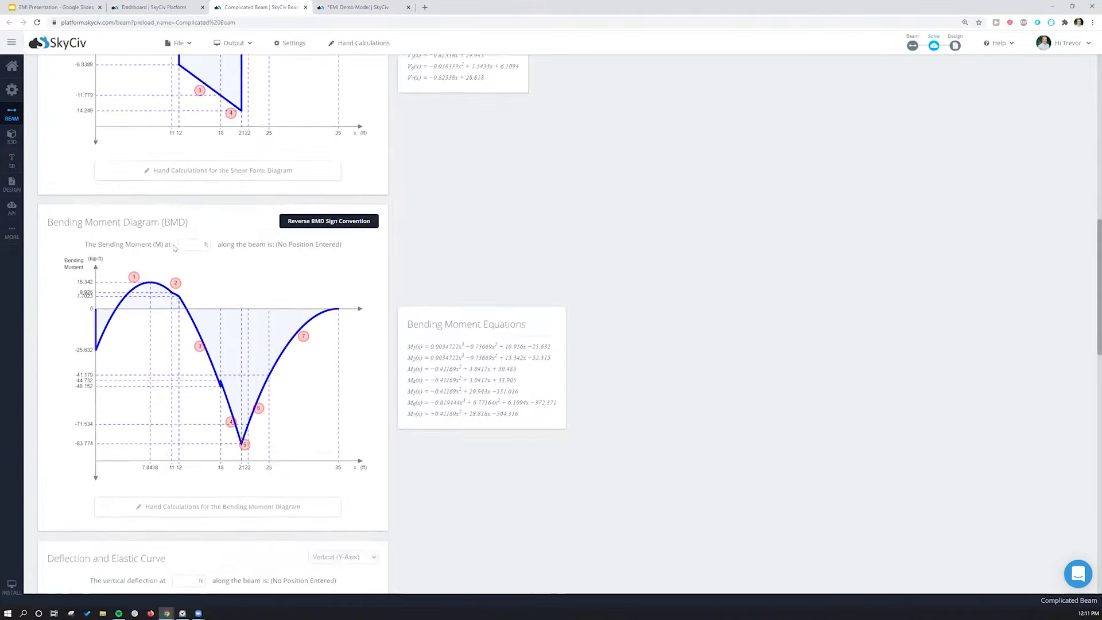
{"action": "scroll", "coordinate": [172, 250], "scroll_direction": "down", "scroll_amount": 7}
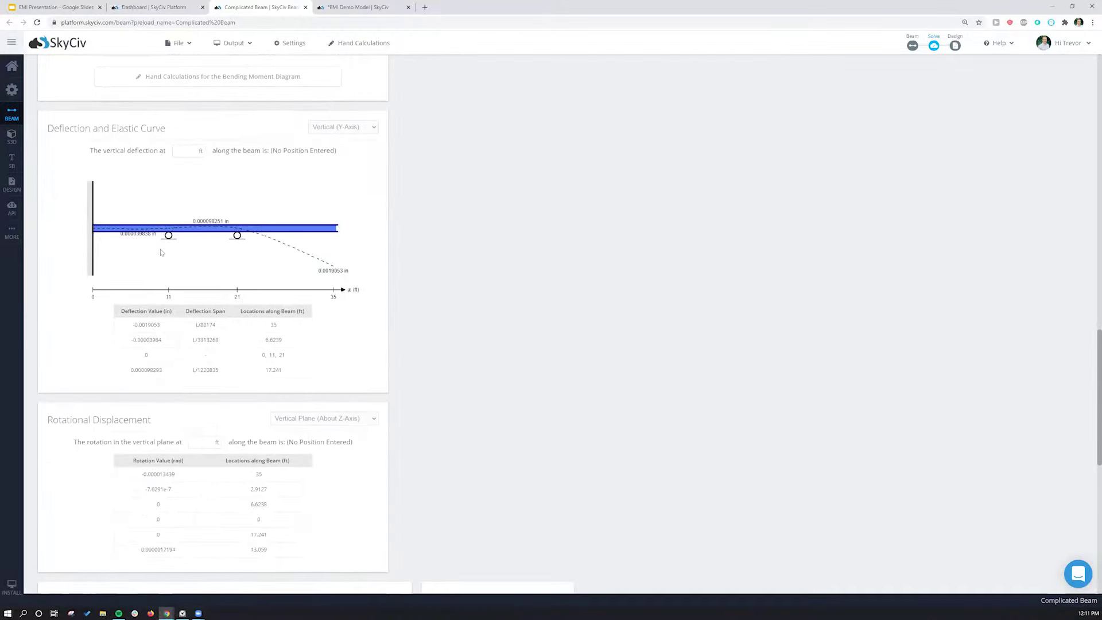
{"action": "scroll", "coordinate": [192, 249], "scroll_direction": "up", "scroll_amount": 3}
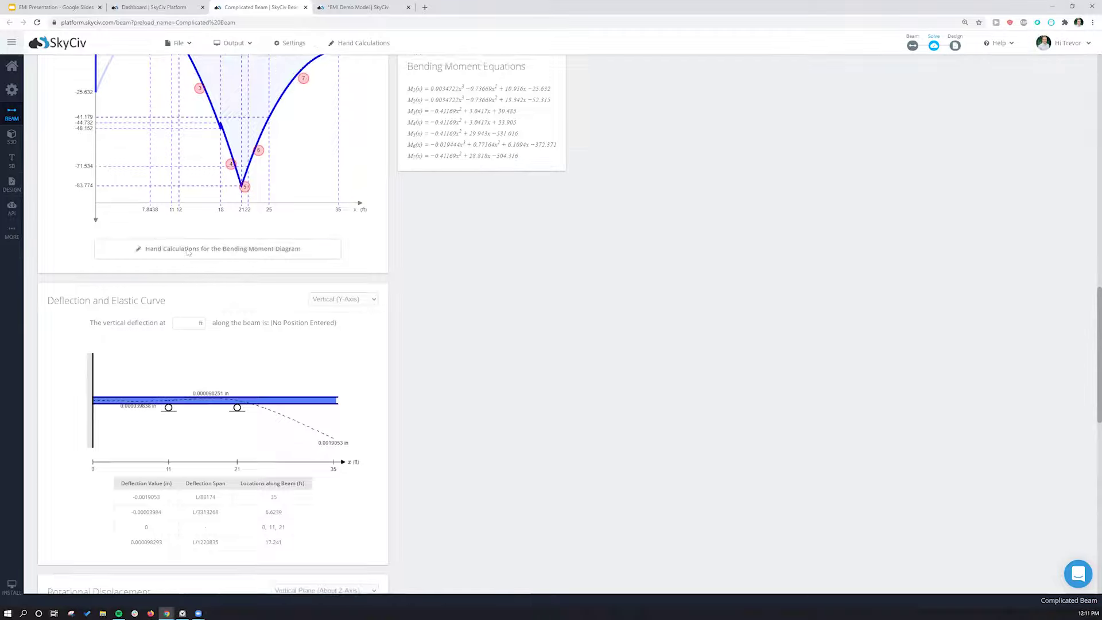
{"action": "scroll", "coordinate": [218, 260], "scroll_direction": "down", "scroll_amount": 2}
{"action": "scroll", "coordinate": [221, 255], "scroll_direction": "down", "scroll_amount": 2}
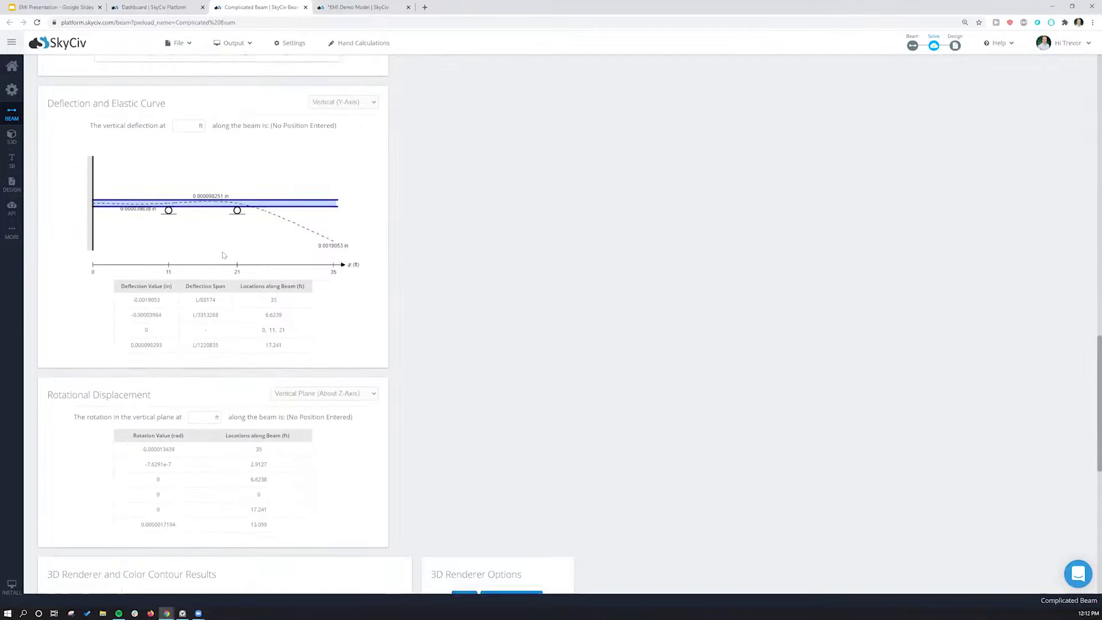
{"action": "scroll", "coordinate": [241, 241], "scroll_direction": "up", "scroll_amount": 1}
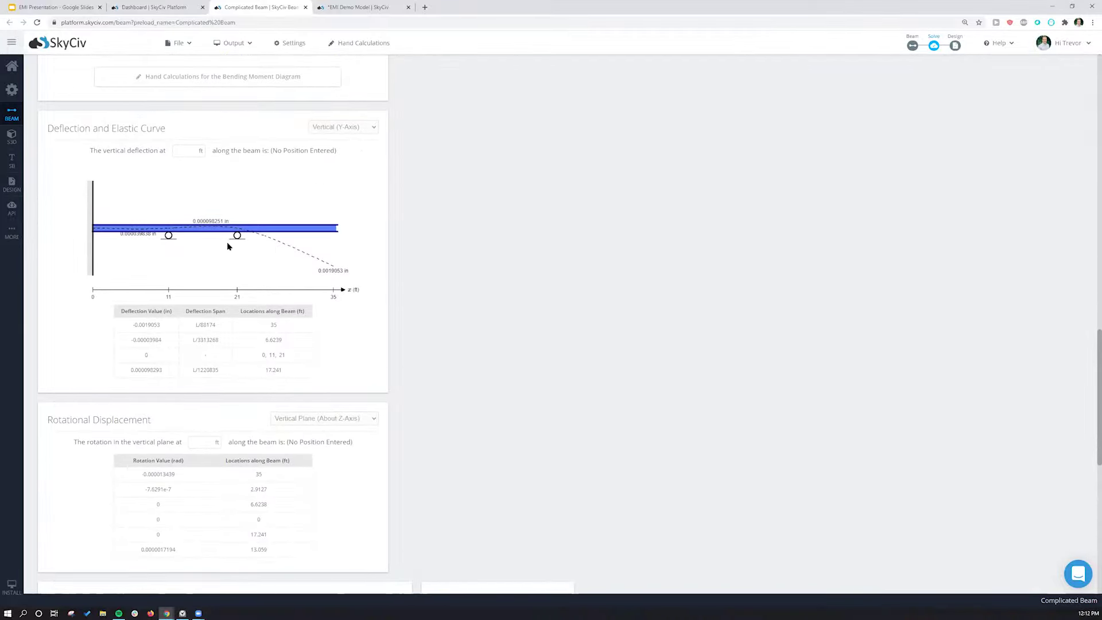
{"action": "scroll", "coordinate": [229, 244], "scroll_direction": "down", "scroll_amount": 4}
{"action": "scroll", "coordinate": [233, 247], "scroll_direction": "up", "scroll_amount": 1}
{"action": "scroll", "coordinate": [247, 287], "scroll_direction": "down", "scroll_amount": 3}
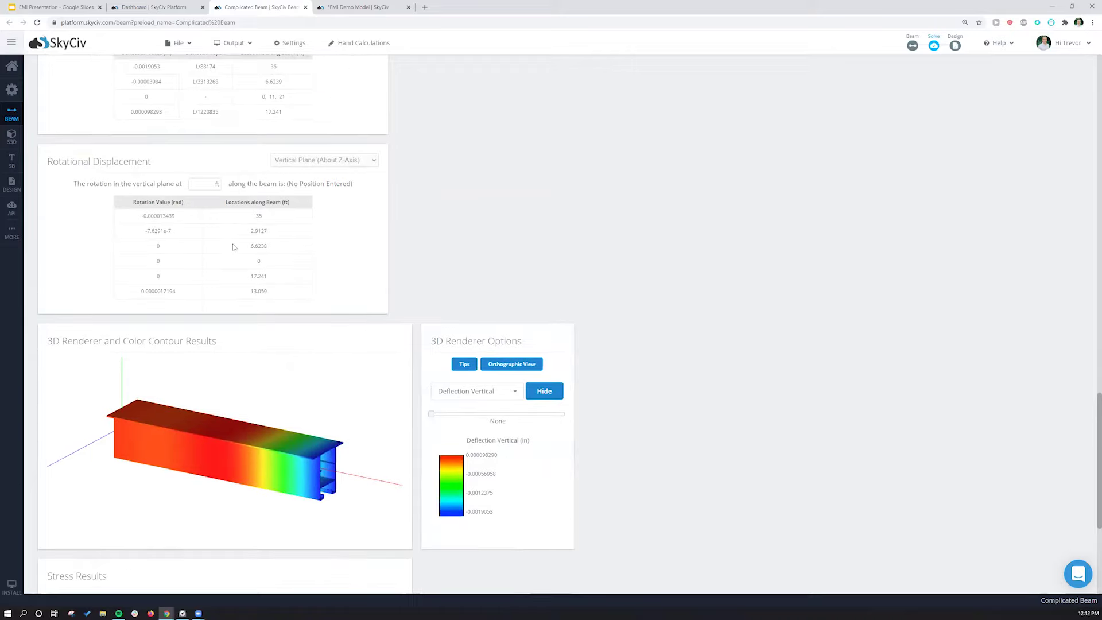
Rotate the 3D vertical deflection contour of the beam and review the stress results beneath it
{"action": "left_click_drag", "start_coordinate": [258, 336], "coordinate": [278, 377]}
{"action": "scroll", "coordinate": [287, 372], "scroll_direction": "up", "scroll_amount": 3}
{"action": "scroll", "coordinate": [466, 243], "scroll_direction": "down", "scroll_amount": 1}
{"action": "scroll", "coordinate": [304, 223], "scroll_direction": "down", "scroll_amount": 1}
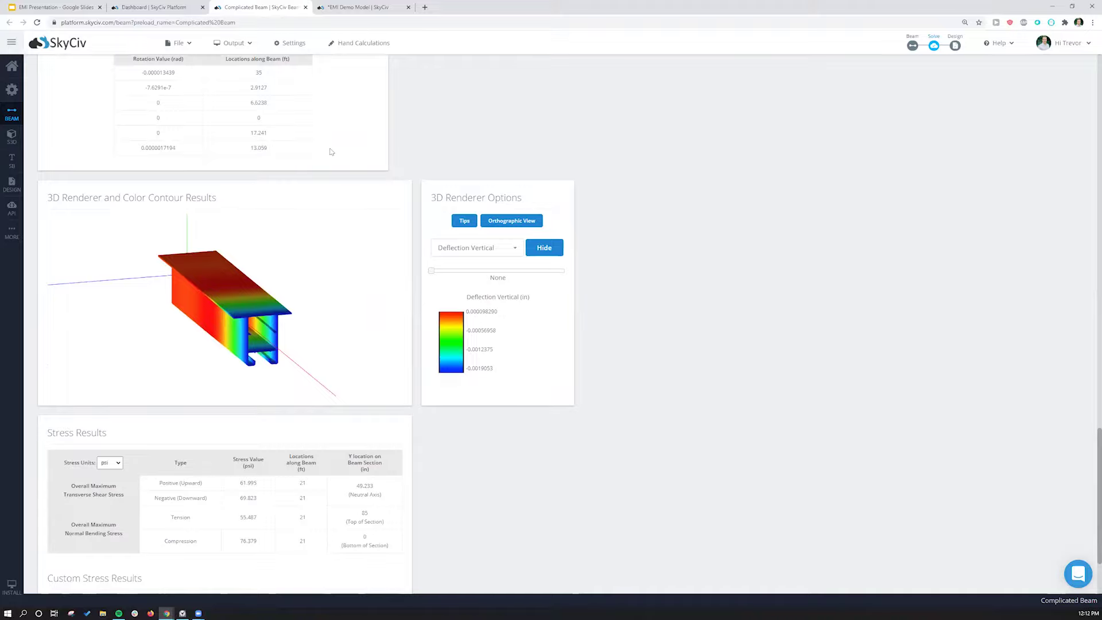
{"action": "scroll", "coordinate": [351, 229], "scroll_direction": "down", "scroll_amount": 3}
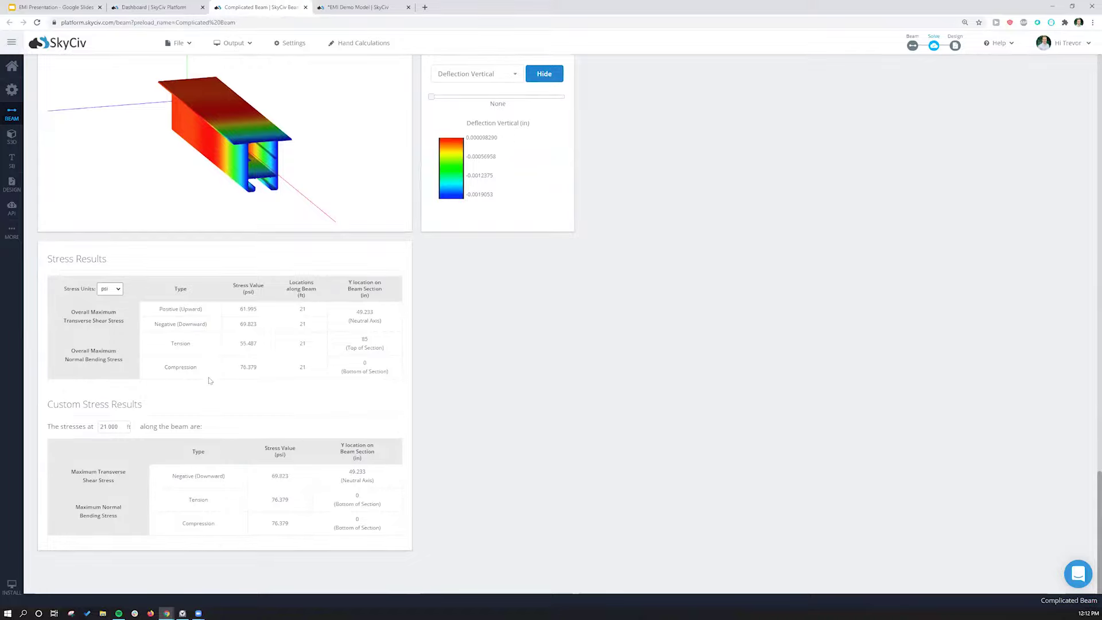
Return to the start of the beam results, check the output options and close the beam analysis
{"action": "scroll", "coordinate": [350, 379], "scroll_direction": "up", "scroll_amount": 1}
{"action": "scroll", "coordinate": [549, 384], "scroll_direction": "up", "scroll_amount": 20}
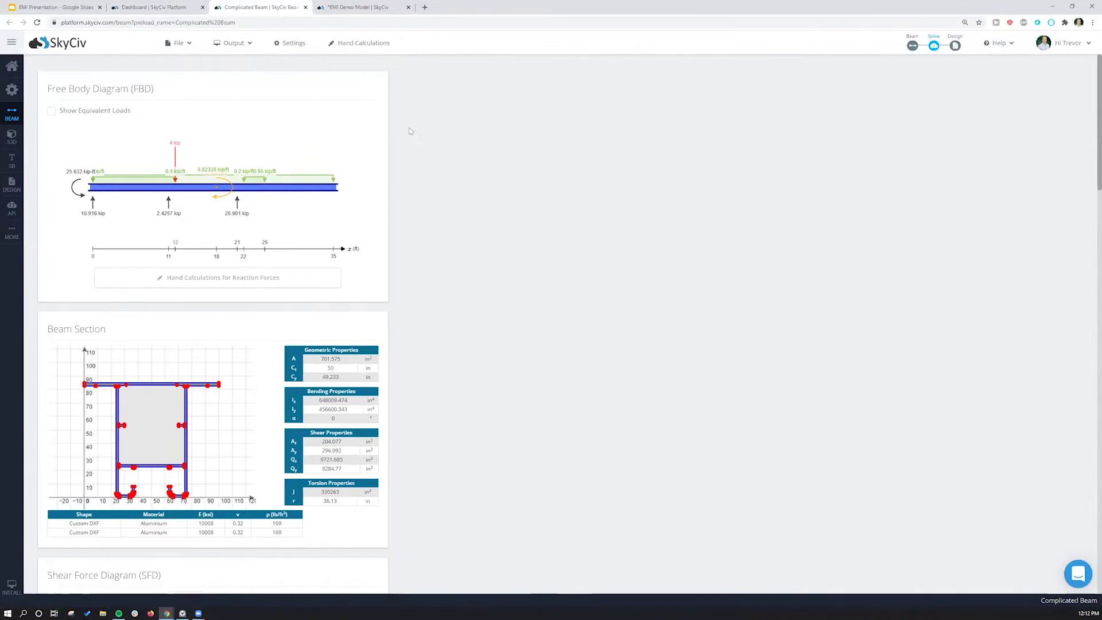
{"action": "left_click", "coordinate": [245, 44]}
{"action": "middle_click", "coordinate": [242, 6]}
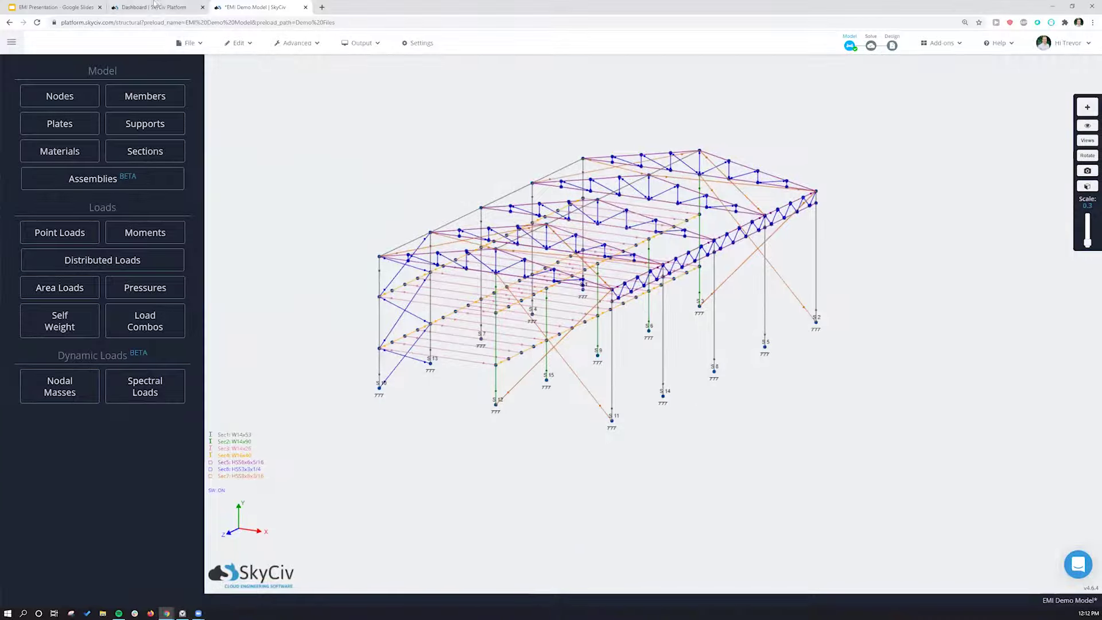
Locate Structural 3D among the modules on the dashboard and return to the EMI Demo Model
{"action": "left_click", "coordinate": [153, 5]}
{"action": "scroll", "coordinate": [482, 204], "scroll_direction": "up", "scroll_amount": 3}
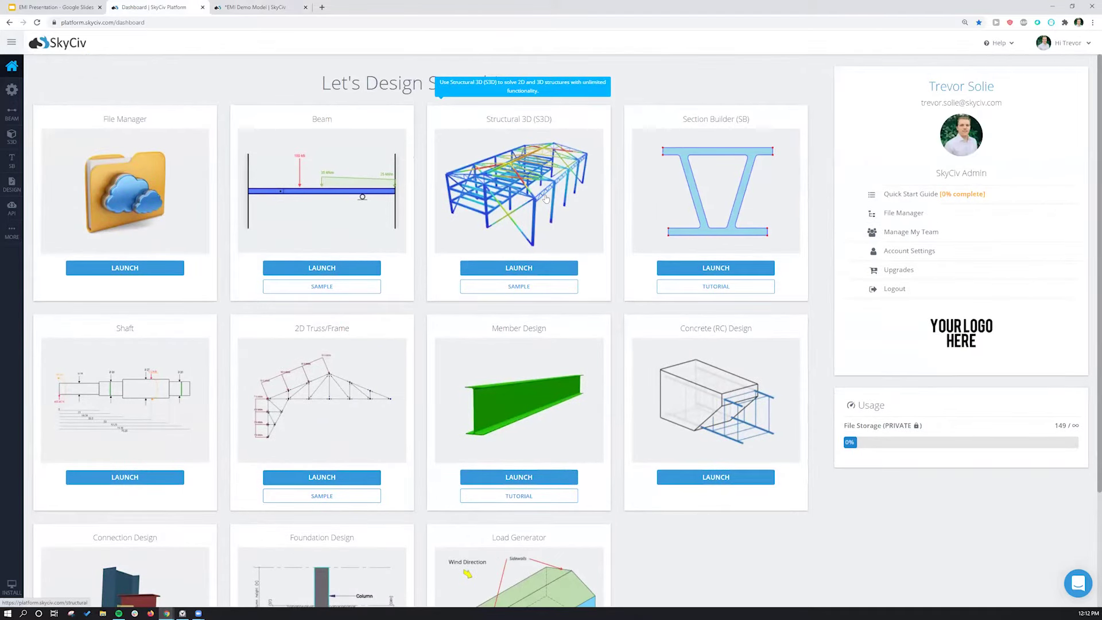
{"action": "key", "text": "ctrl+Tab"}
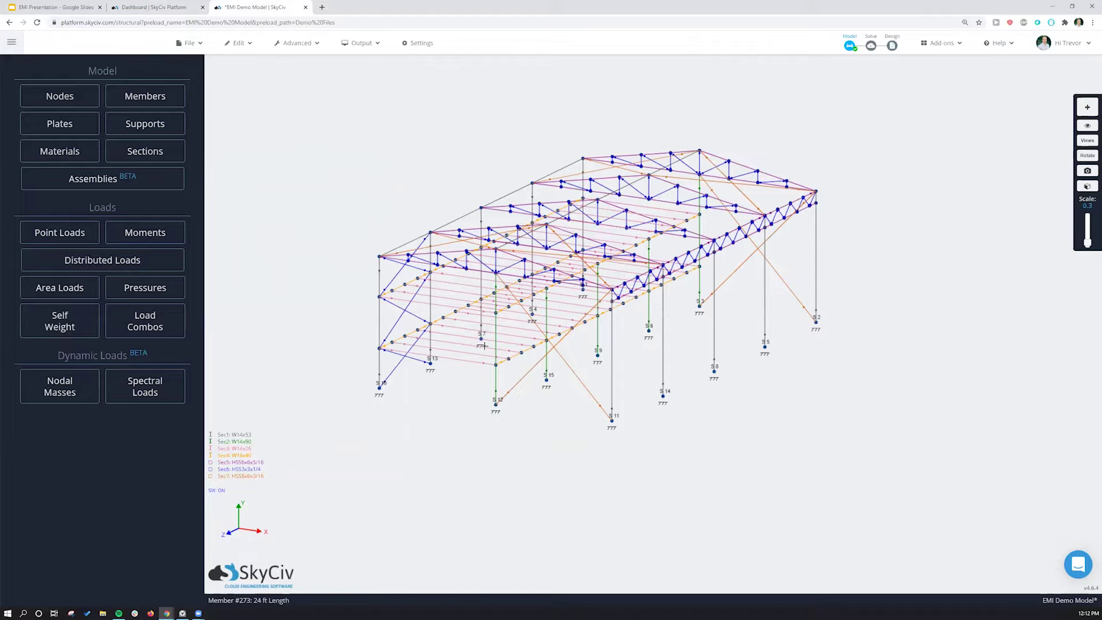
View the structure from several angles in the realistic 3D rendering, and return to the normal wireframe renderer
{"action": "left_click_drag", "start_coordinate": [441, 425], "coordinate": [476, 418]}
{"action": "left_click", "coordinate": [1088, 187]}
{"action": "mouse_move", "coordinate": [486, 445]}
{"action": "left_mouse_down"}
{"action": "mouse_move", "coordinate": [593, 397]}
{"action": "mouse_move", "coordinate": [561, 450]}
{"action": "mouse_move", "coordinate": [482, 437]}
{"action": "mouse_move", "coordinate": [515, 378]}
{"action": "left_mouse_up"}
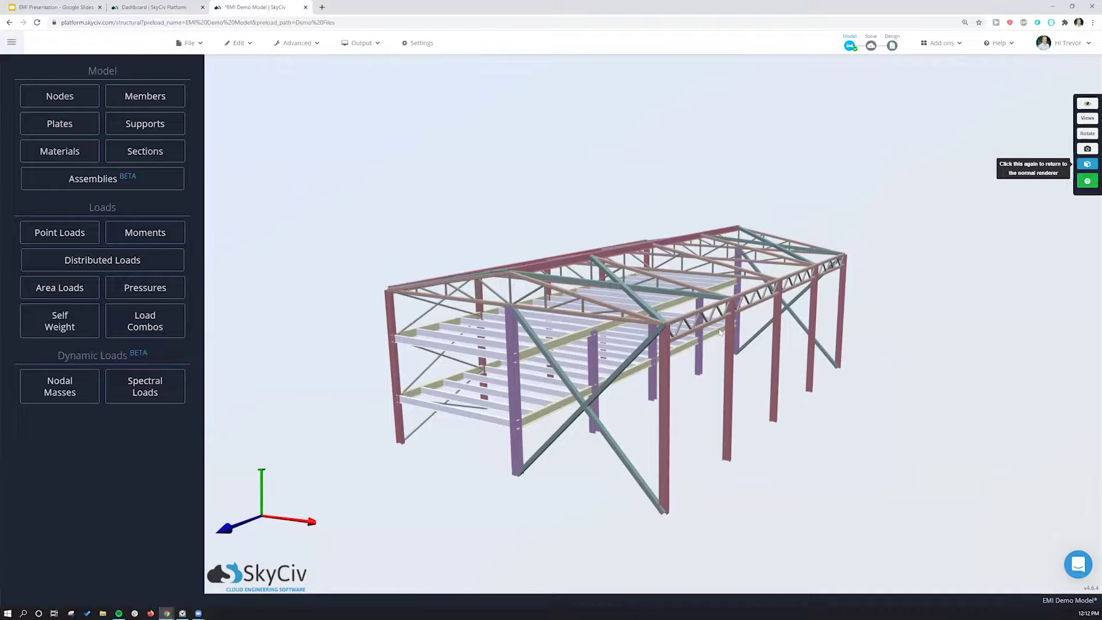
{"action": "left_click", "coordinate": [1087, 164]}
{"action": "left_click_drag", "start_coordinate": [735, 414], "coordinate": [438, 448]}
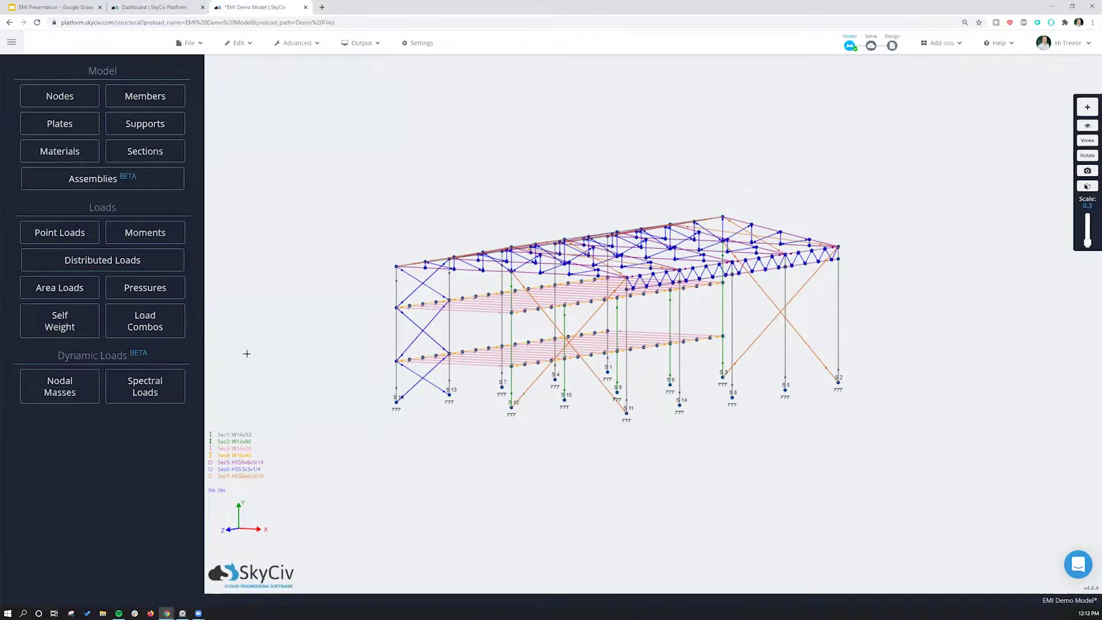
Review the import and export file formats available for the structural model
{"action": "left_click", "coordinate": [190, 43]}
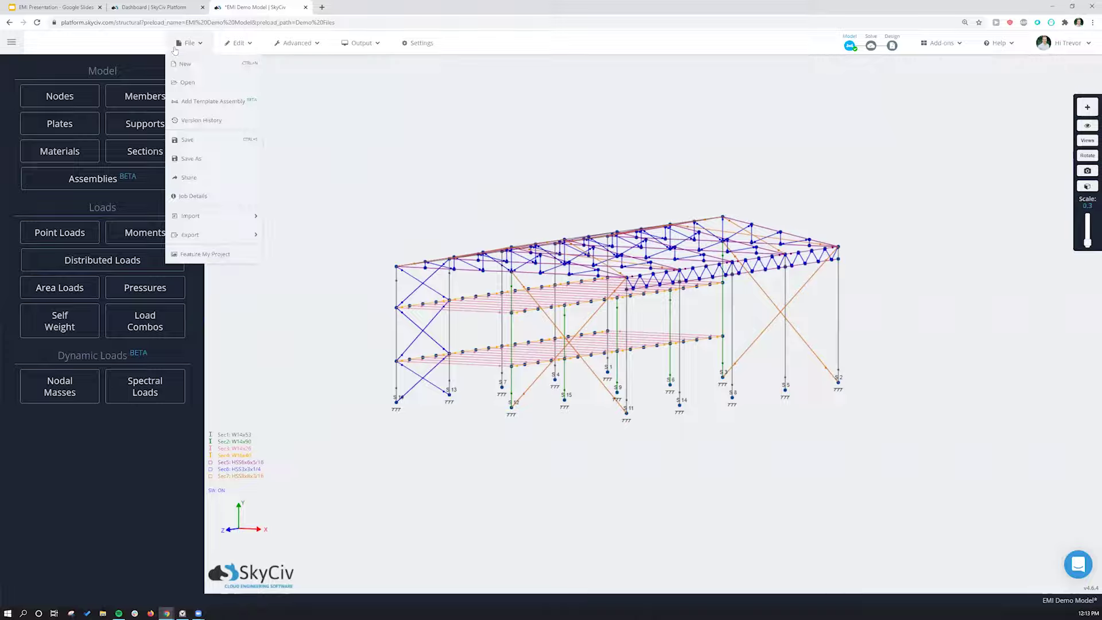
{"action": "mouse_move", "coordinate": [214, 218]}
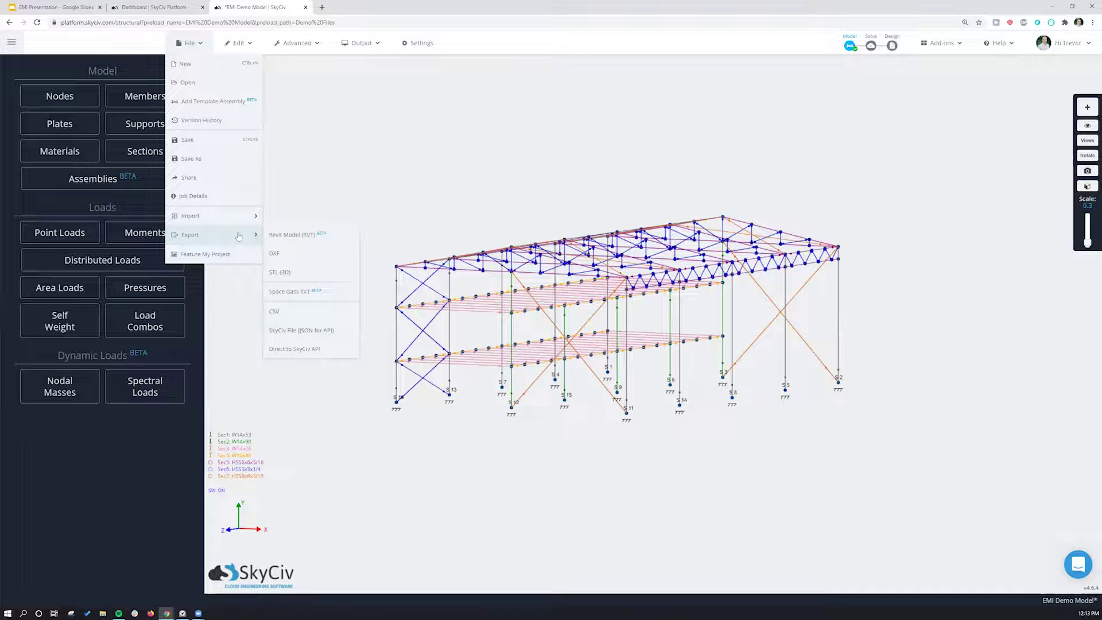
{"action": "left_click", "coordinate": [323, 182]}
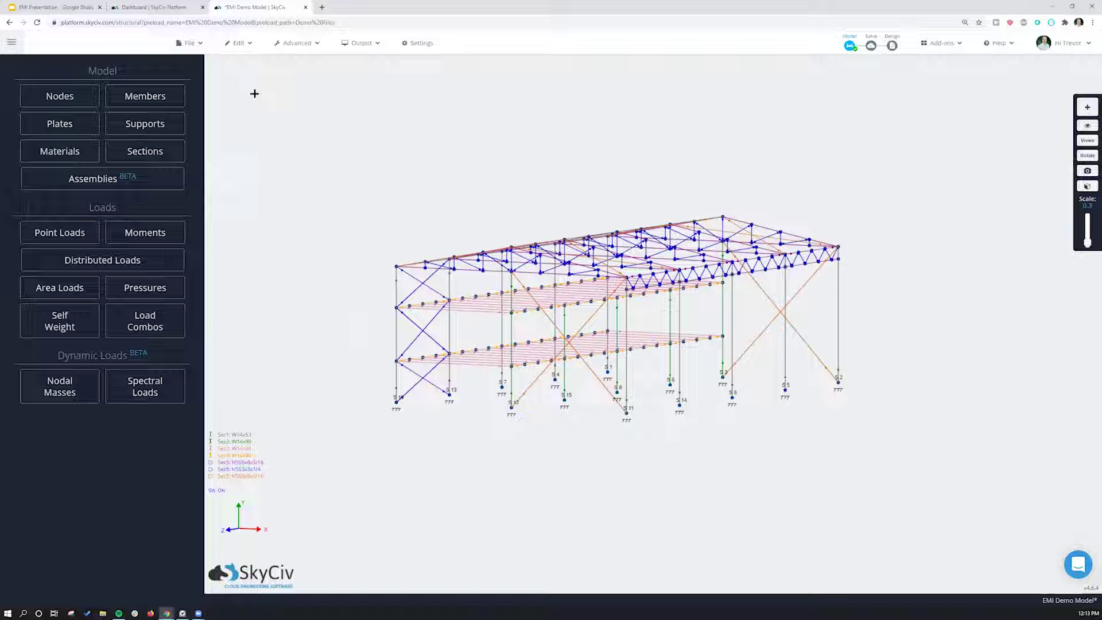
Open the spreadsheet table of the model's nodes and browse their coordinates
{"action": "left_click", "coordinate": [86, 102]}
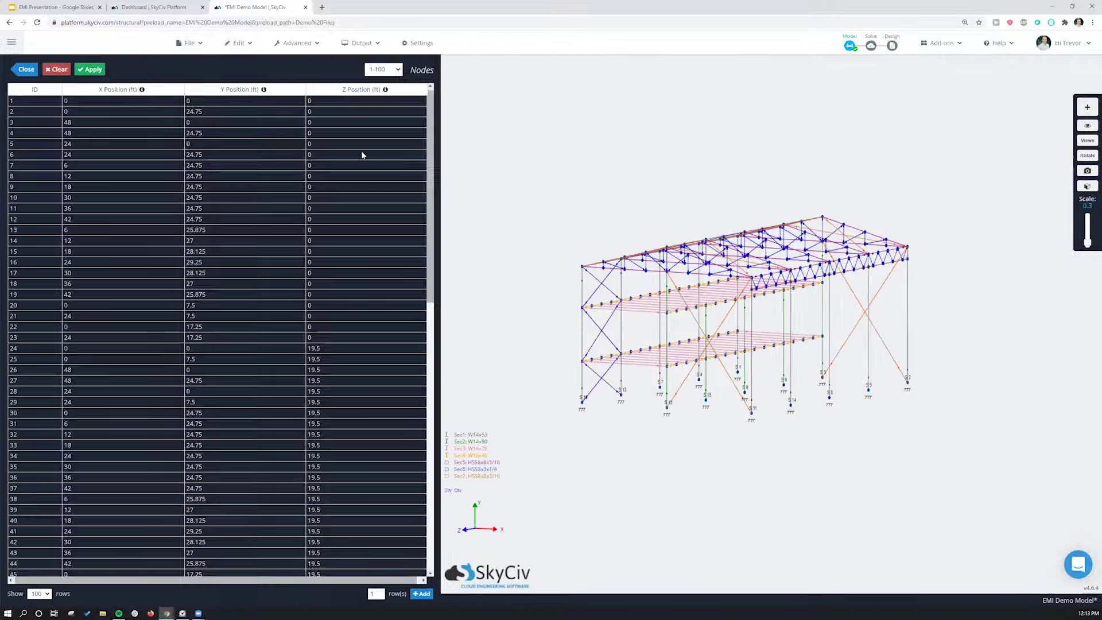
{"action": "scroll", "coordinate": [353, 174], "scroll_direction": "down", "scroll_amount": 10}
{"action": "scroll", "coordinate": [353, 173], "scroll_direction": "up", "scroll_amount": 10}
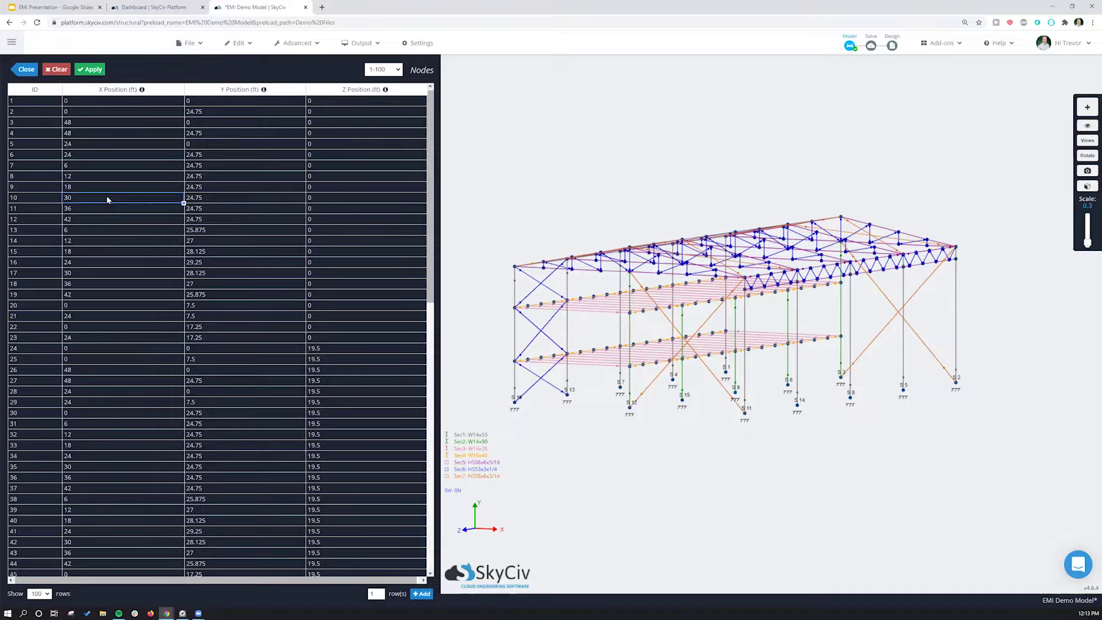
Close the nodes spreadsheet and view the structure from its long side
{"action": "left_click", "coordinate": [118, 281]}
{"action": "left_click", "coordinate": [25, 69]}
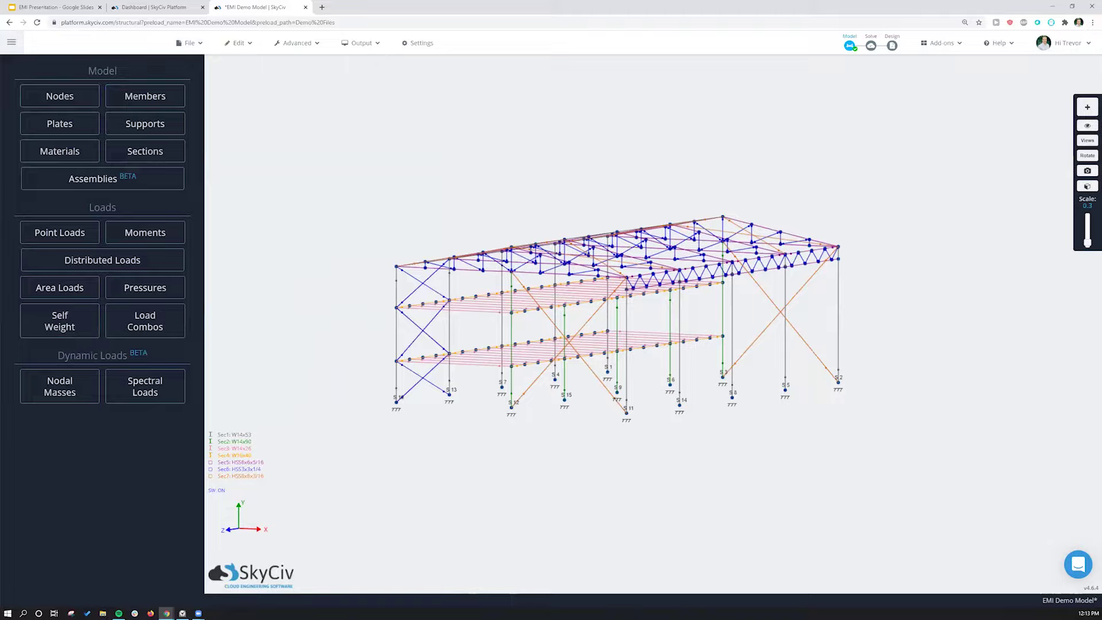
{"action": "left_click_drag", "start_coordinate": [481, 189], "coordinate": [610, 182]}
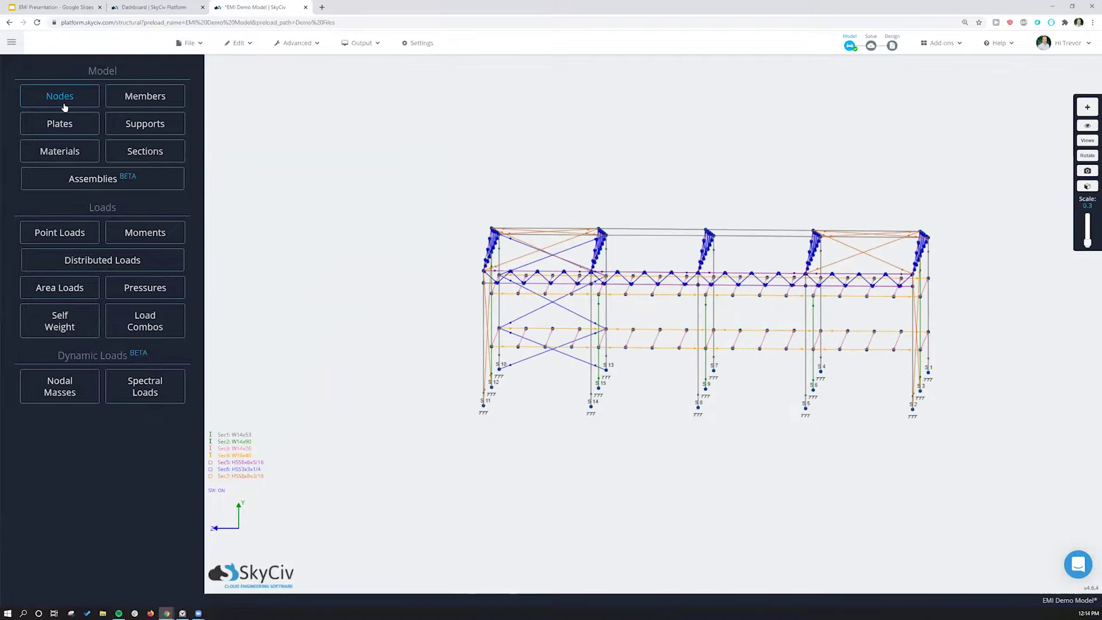
{"action": "right_click_drag", "start_coordinate": [831, 175], "coordinate": [662, 168]}
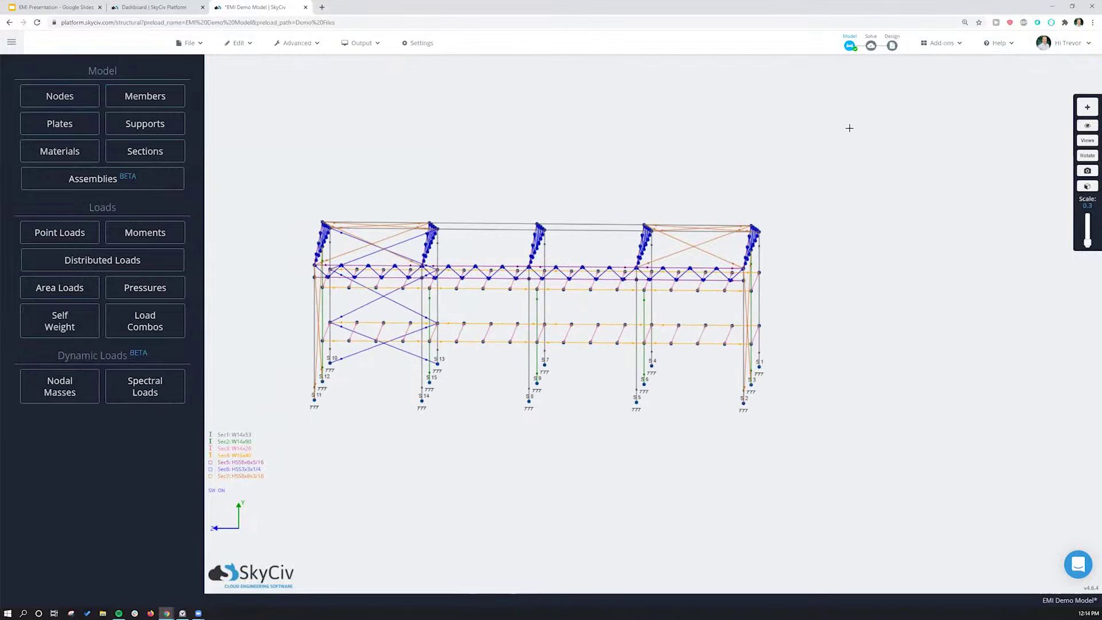
With the Pen tool, draw a 6 ft member outward from the roof-edge node at (0, 24.75, 0)
{"action": "left_click", "coordinate": [1087, 109]}
{"action": "left_click", "coordinate": [1041, 106]}
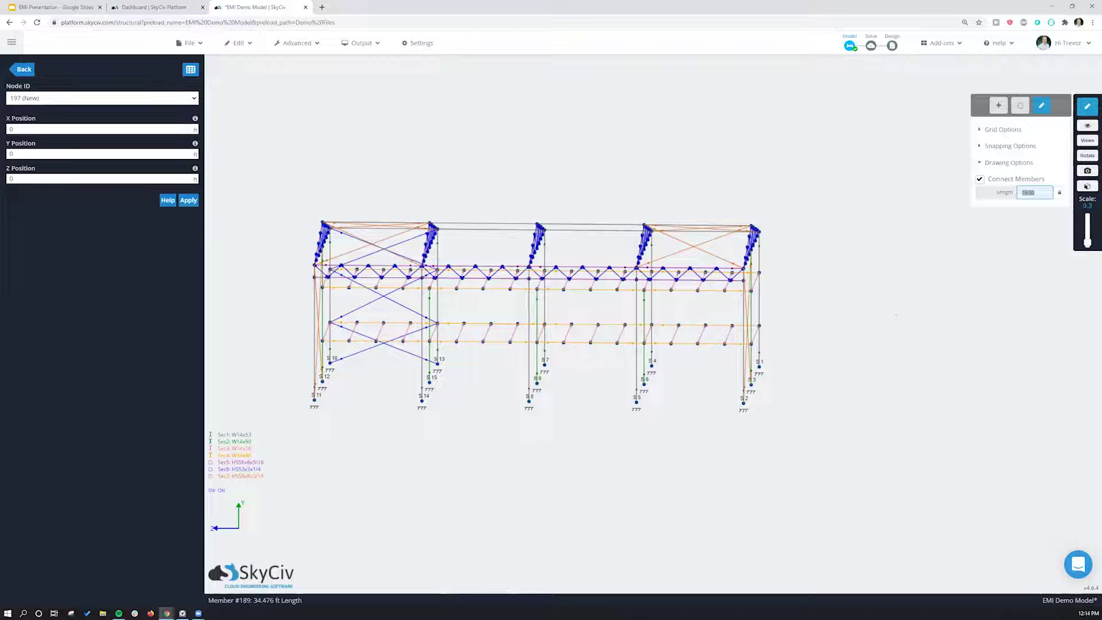
{"action": "left_click_drag", "start_coordinate": [774, 243], "coordinate": [835, 247]}
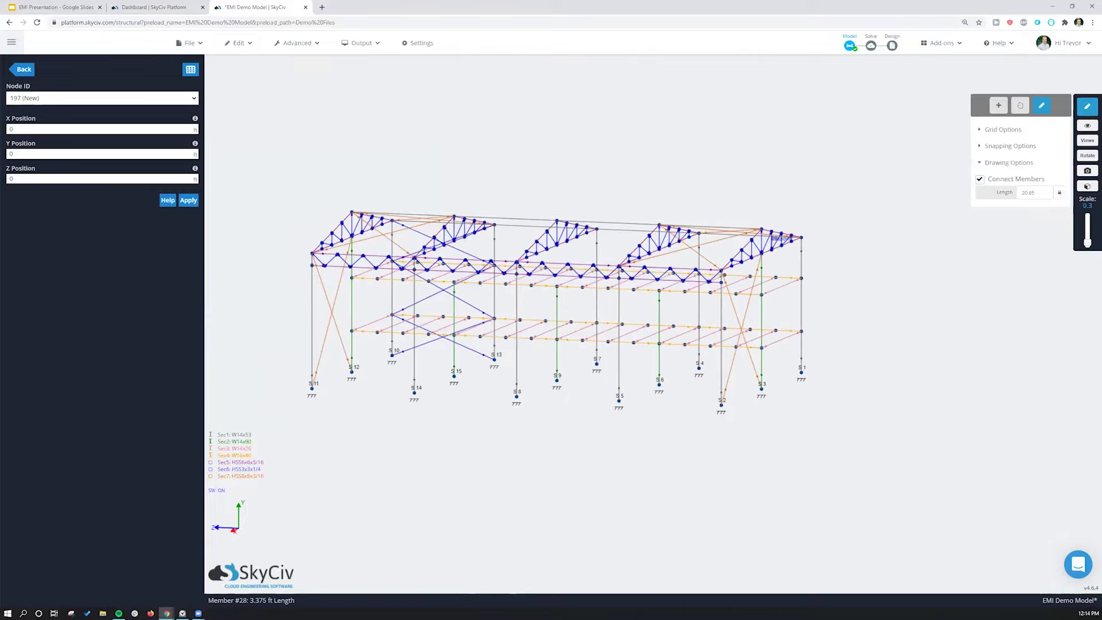
{"action": "scroll", "coordinate": [835, 246], "scroll_direction": "up", "scroll_amount": 2}
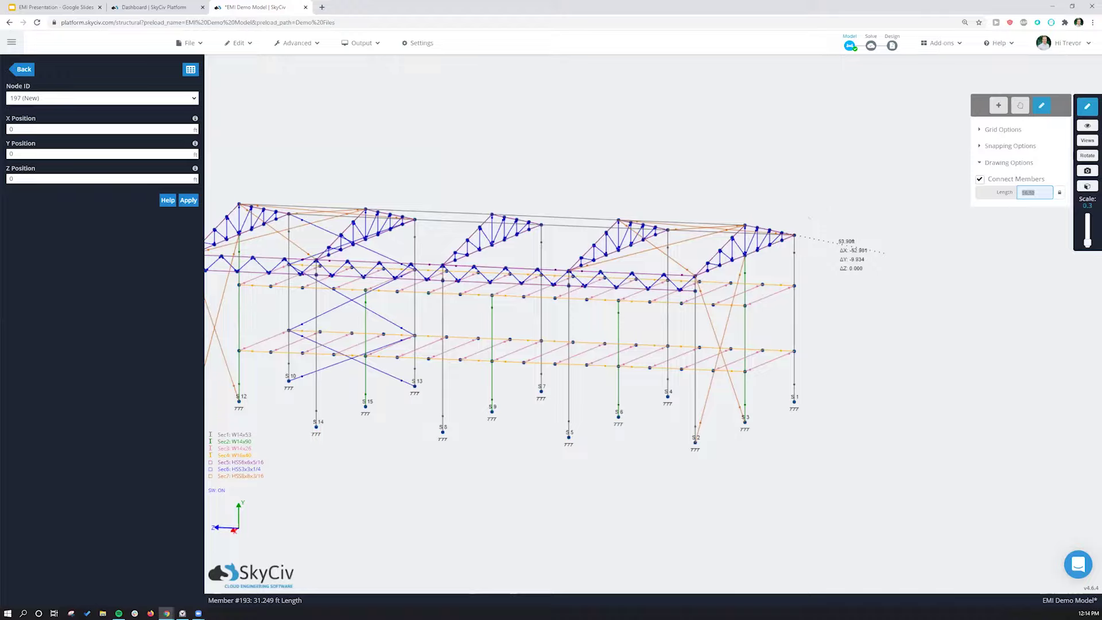
{"action": "left_click_drag", "start_coordinate": [821, 251], "coordinate": [552, 386]}
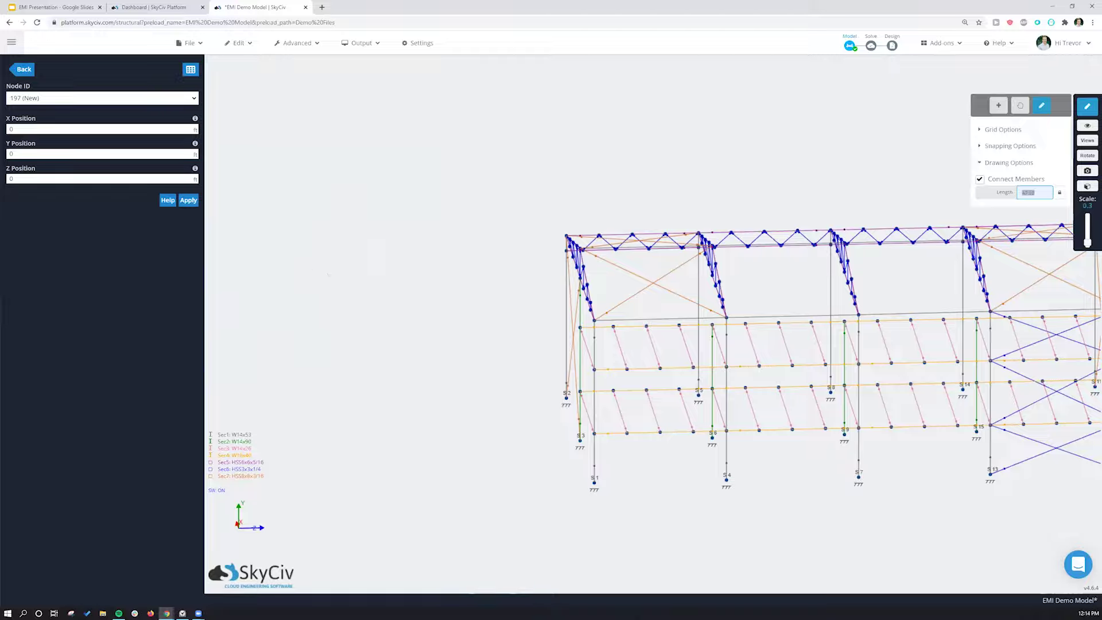
{"action": "right_click_drag", "start_coordinate": [698, 492], "coordinate": [567, 439]}
{"action": "left_click_drag", "start_coordinate": [567, 439], "coordinate": [519, 440]}
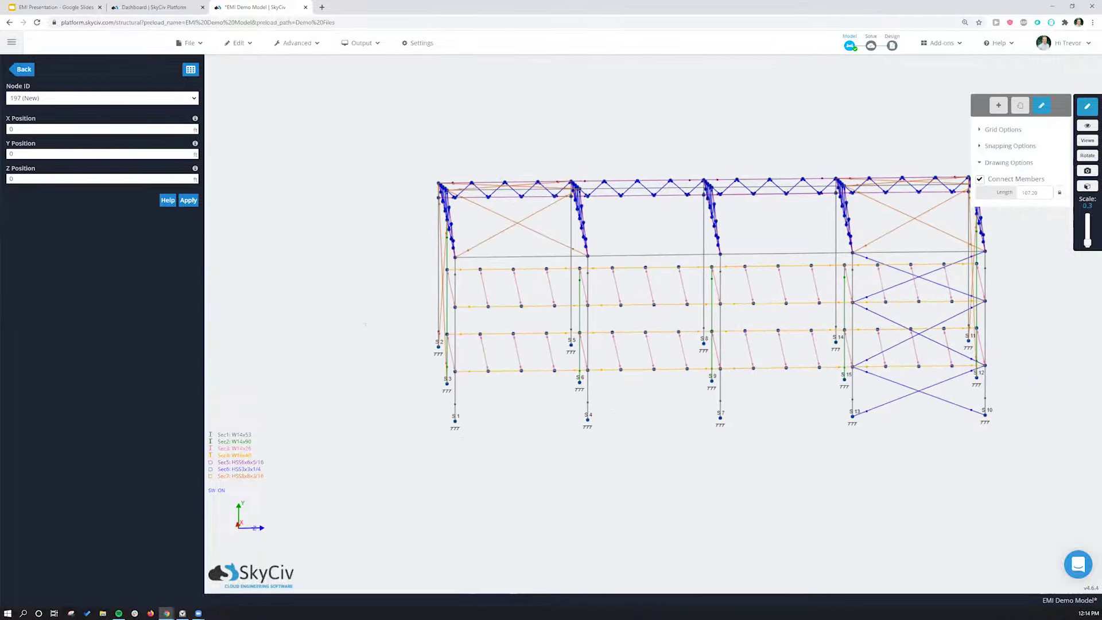
{"action": "scroll", "coordinate": [339, 241], "scroll_direction": "up", "scroll_amount": 3}
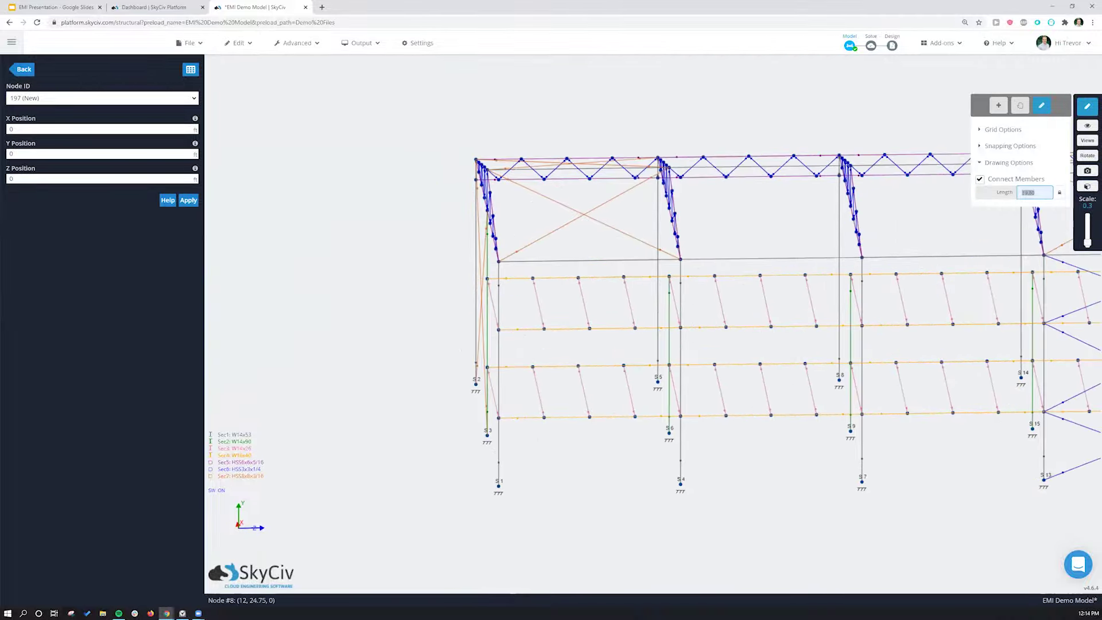
{"action": "left_click", "coordinate": [498, 262]}
{"action": "scroll", "coordinate": [493, 260], "scroll_direction": "up", "scroll_amount": 3}
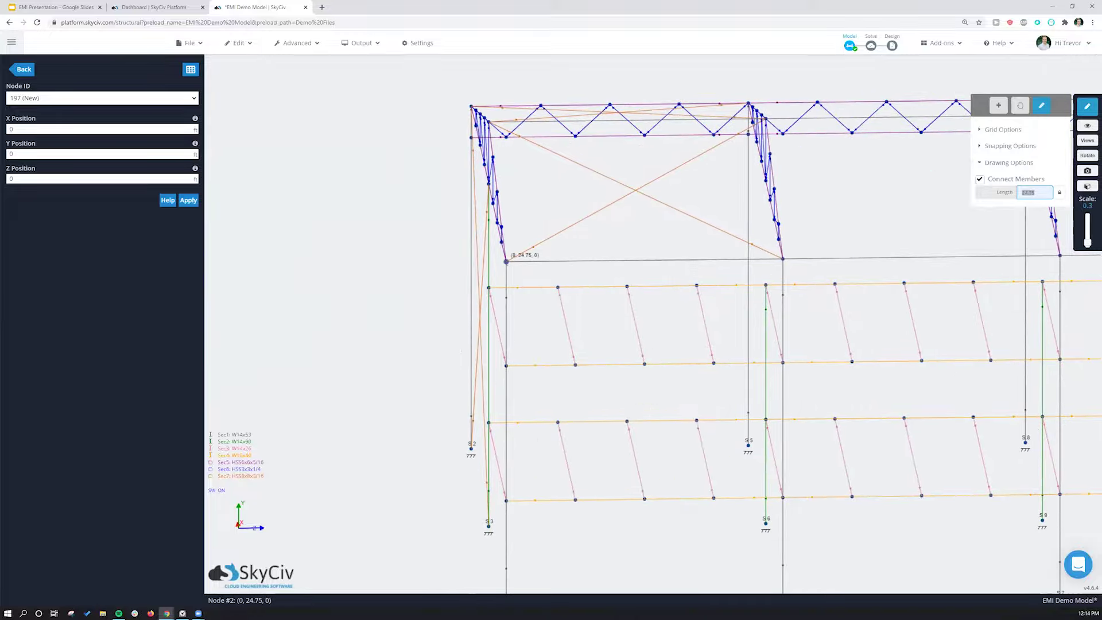
{"action": "left_click", "coordinate": [506, 261]}
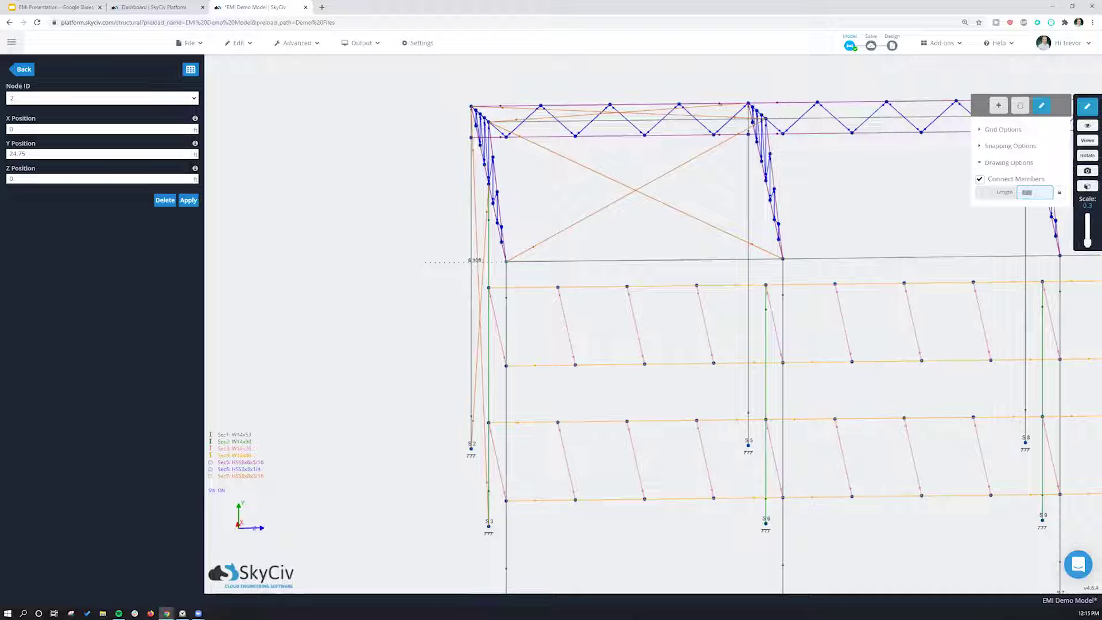
{"action": "key", "text": "Escape"}
Extend the frame with a 48 ft member across the building's end and a 6 ft member back to the opposite roof-edge node
{"action": "scroll", "coordinate": [422, 264], "scroll_direction": "down", "scroll_amount": 5}
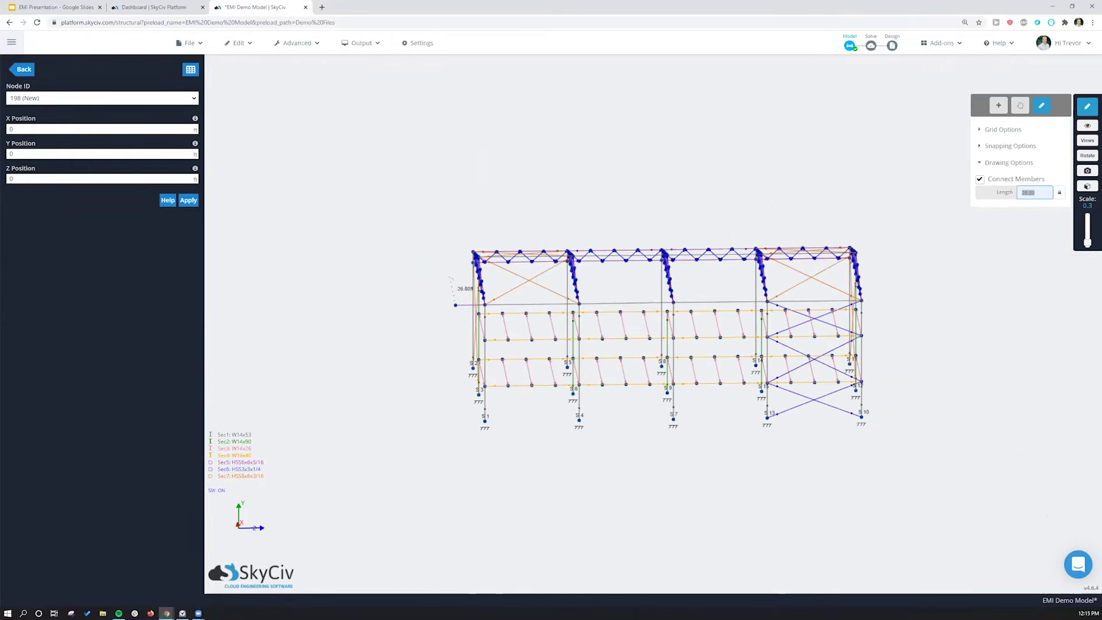
{"action": "scroll", "coordinate": [444, 255], "scroll_direction": "up", "scroll_amount": 2}
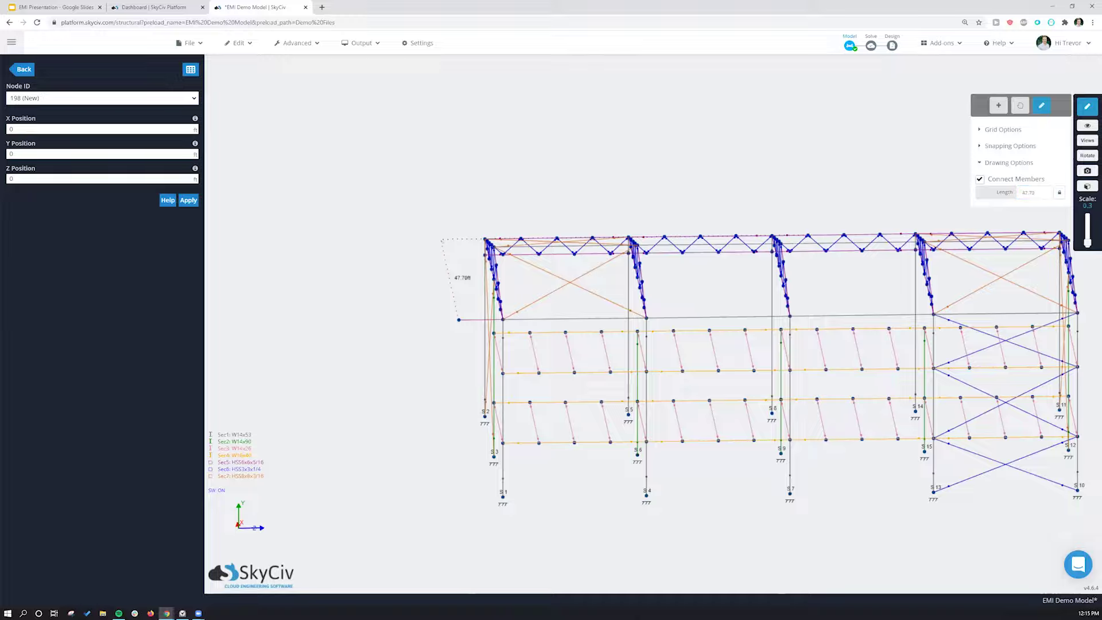
{"action": "left_click", "coordinate": [441, 239]}
{"action": "scroll", "coordinate": [474, 242], "scroll_direction": "up", "scroll_amount": 5}
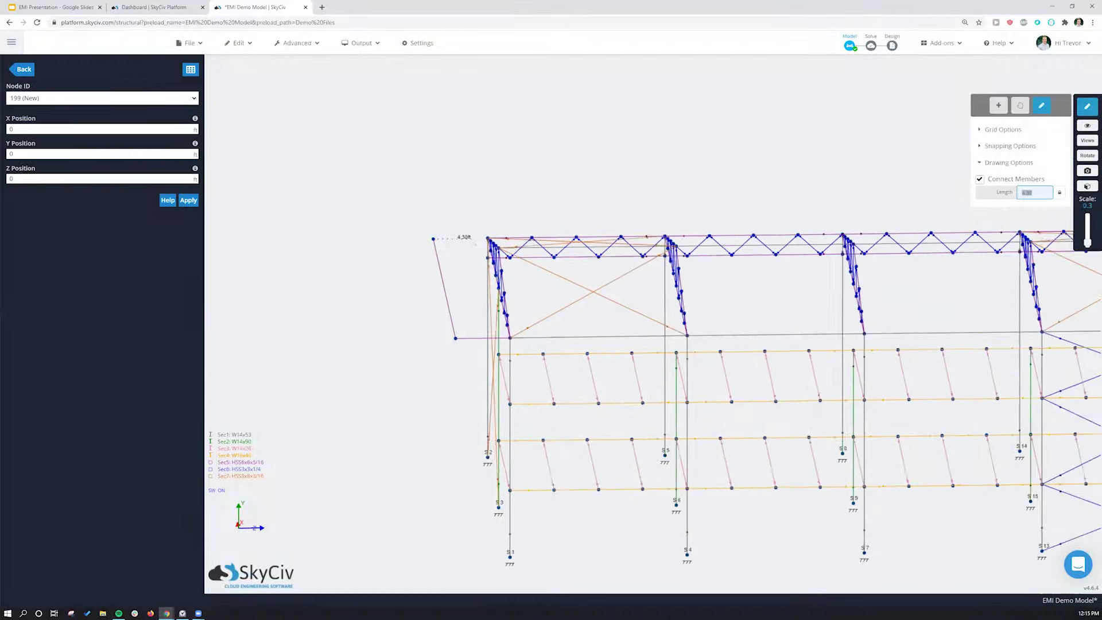
{"action": "left_click", "coordinate": [504, 234]}
{"action": "left_click", "coordinate": [998, 105]}
Examine the canopy frame from several angles and review the editing operations available for the model
{"action": "left_click_drag", "start_coordinate": [480, 204], "coordinate": [435, 305]}
{"action": "left_click_drag", "start_coordinate": [437, 499], "coordinate": [872, 369]}
{"action": "right_click_drag", "start_coordinate": [845, 370], "coordinate": [791, 255]}
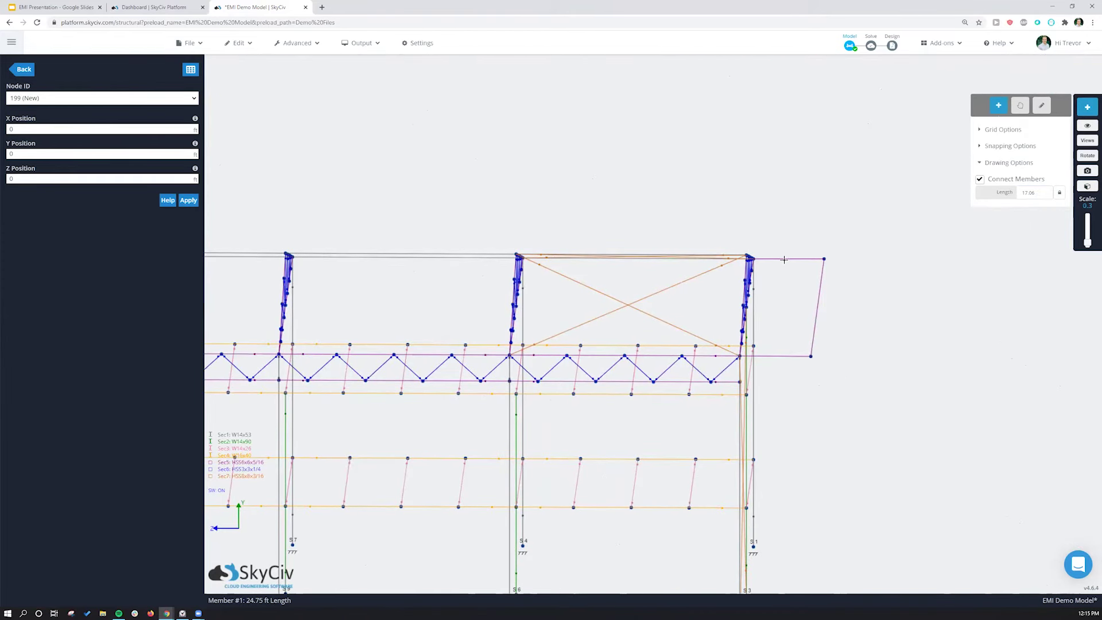
{"action": "left_click_drag", "start_coordinate": [817, 436], "coordinate": [356, 322]}
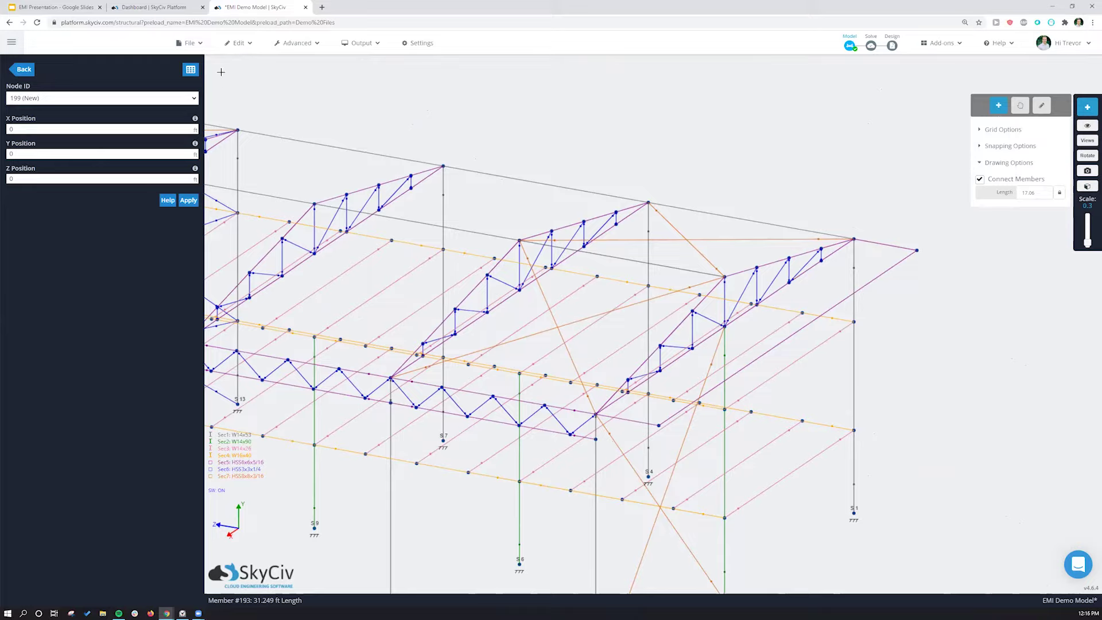
{"action": "left_click", "coordinate": [235, 46]}
{"action": "mouse_move", "coordinate": [252, 121]}
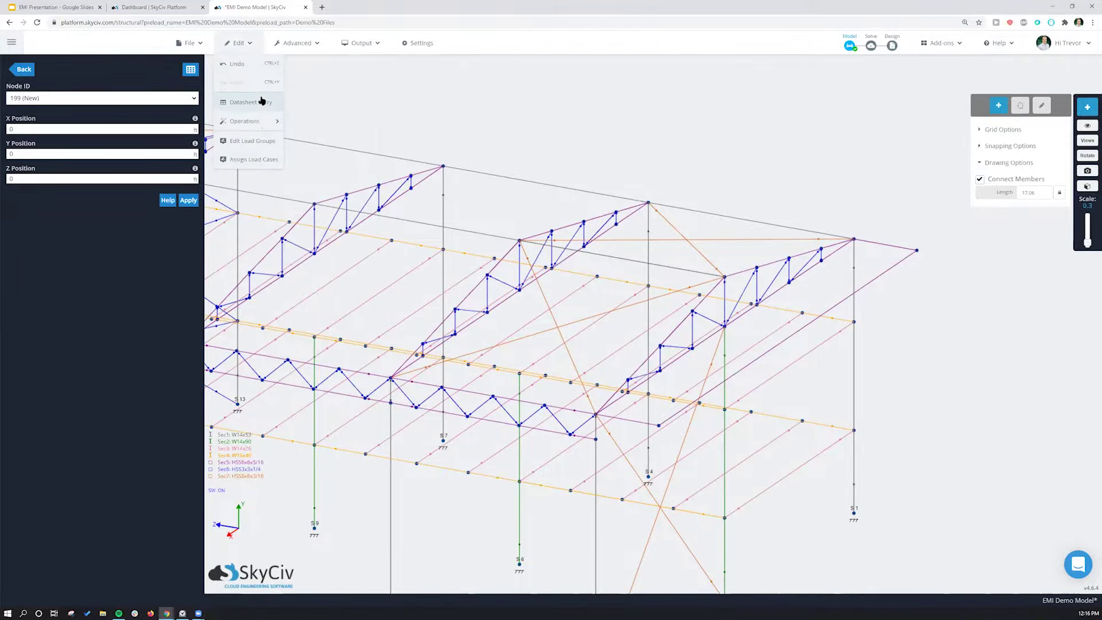
Select the 48 ft canopy member and review its properties and the actions available for it
{"action": "middle_click_drag", "start_coordinate": [790, 141], "coordinate": [812, 239]}
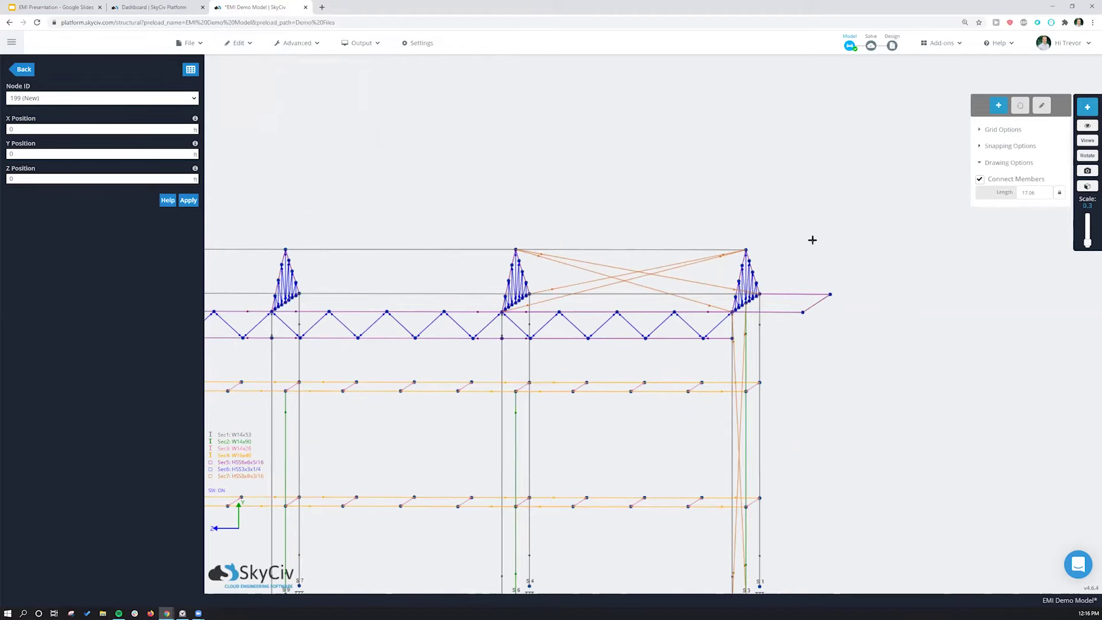
{"action": "scroll", "coordinate": [812, 240], "scroll_direction": "up", "scroll_amount": 3}
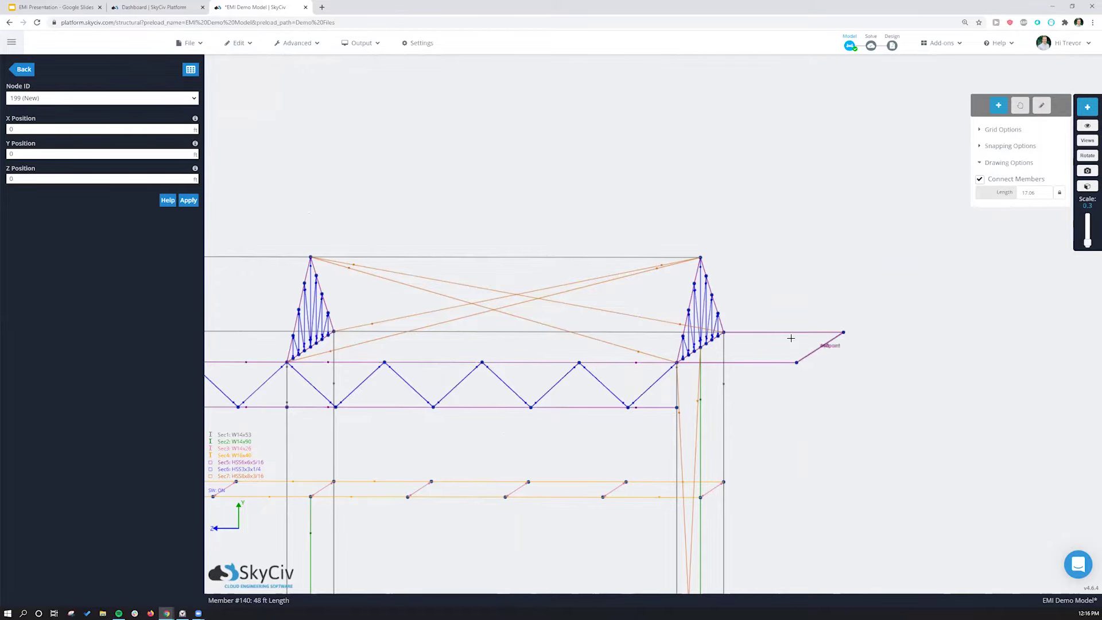
{"action": "left_click_drag", "start_coordinate": [795, 282], "coordinate": [798, 294]}
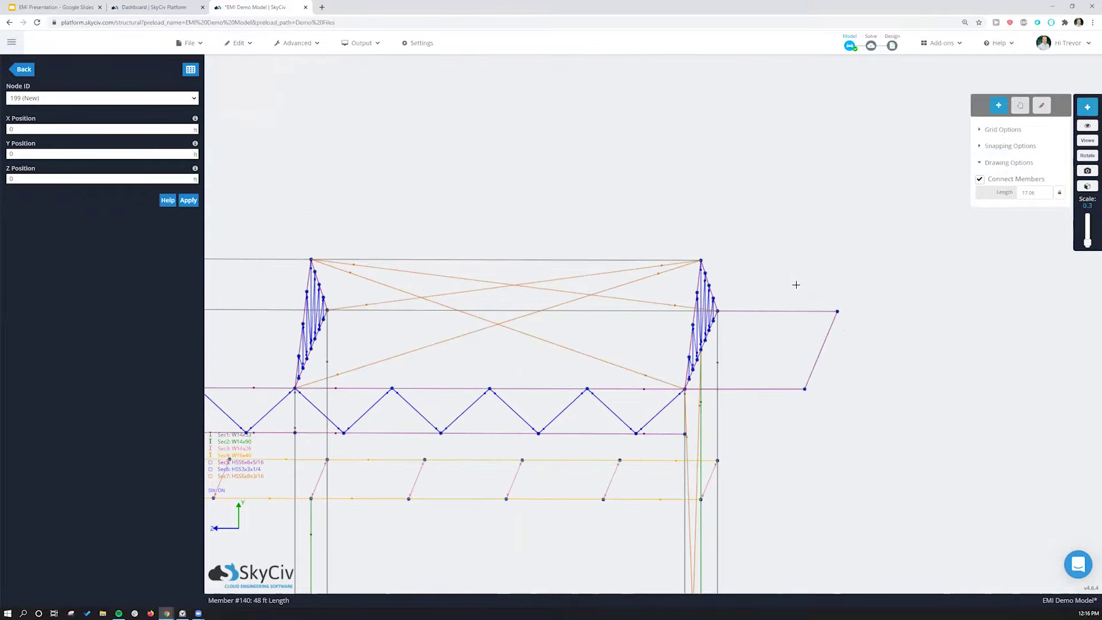
{"action": "left_click", "coordinate": [825, 343]}
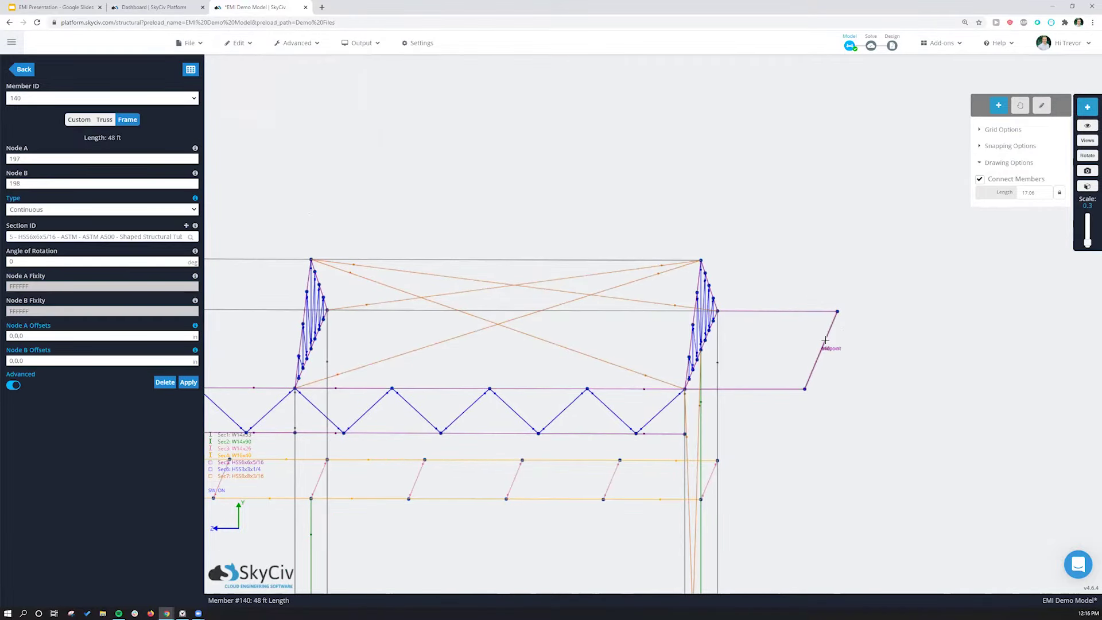
{"action": "right_click", "coordinate": [886, 323]}
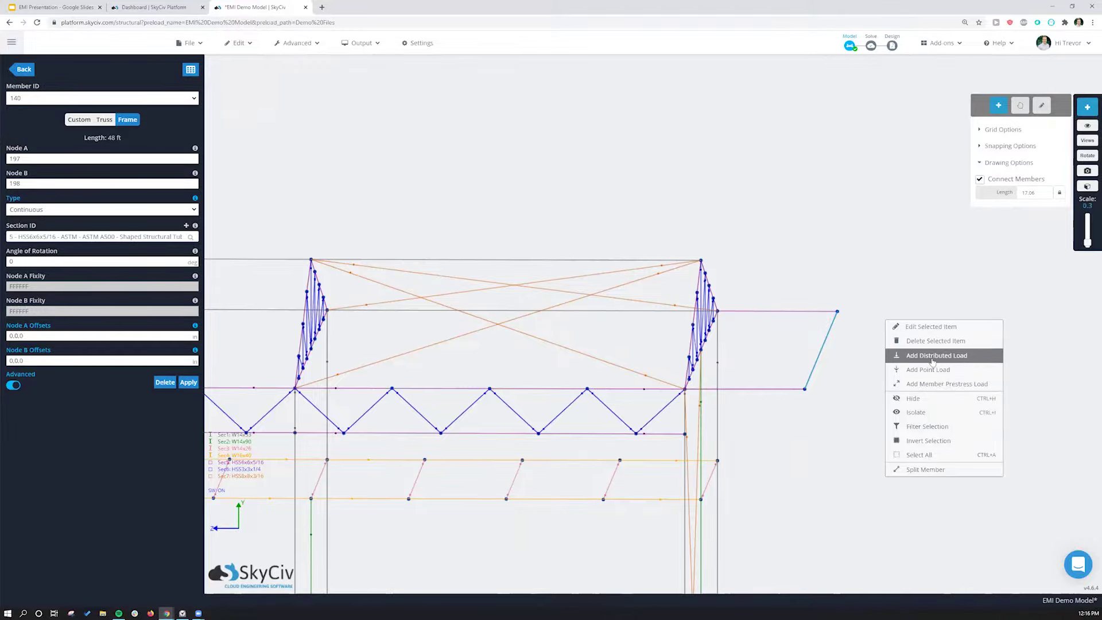
{"action": "left_click", "coordinate": [848, 239]}
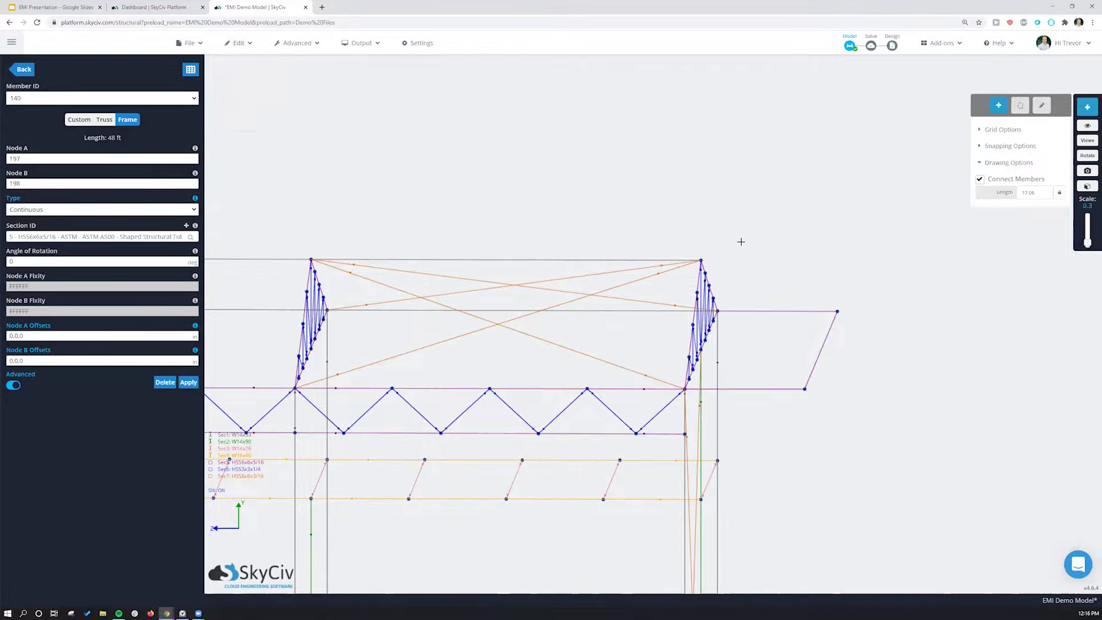
{"action": "left_click", "coordinate": [826, 336]}
{"action": "right_click", "coordinate": [882, 314]}
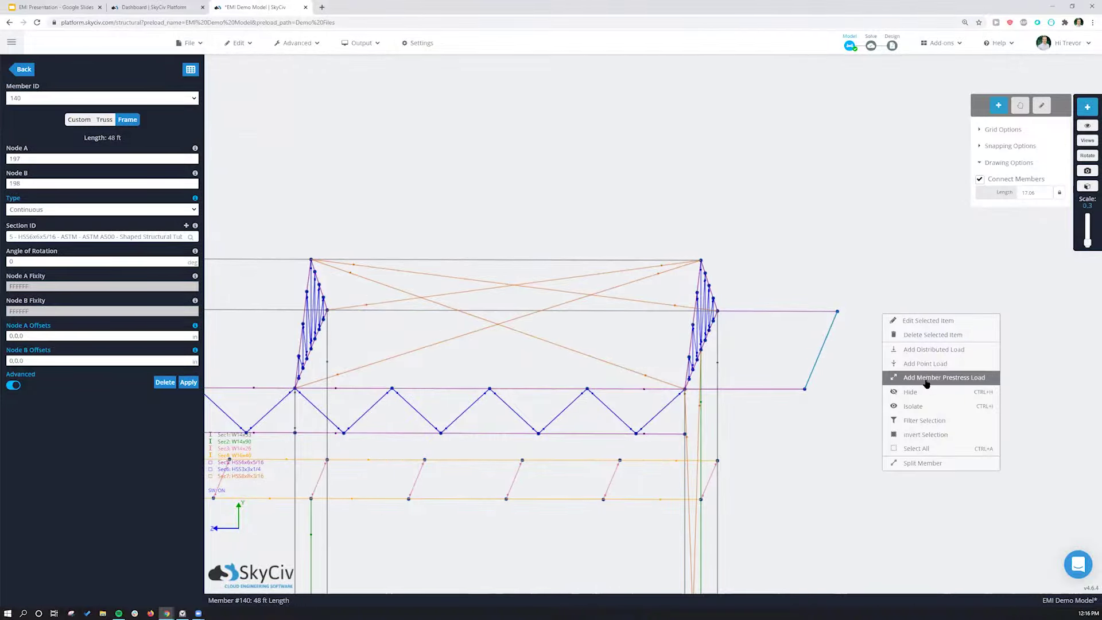
{"action": "left_click", "coordinate": [684, 278]}
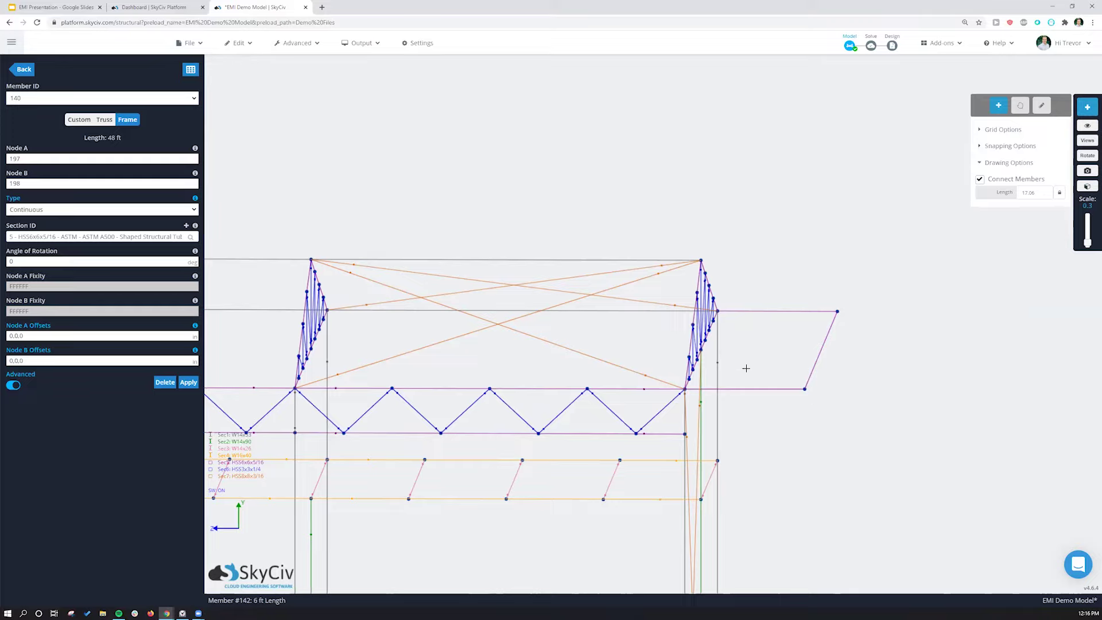
Select the two parallel 6 ft canopy members and span members between them with 10 spacings
{"action": "left_click", "coordinate": [750, 388]}
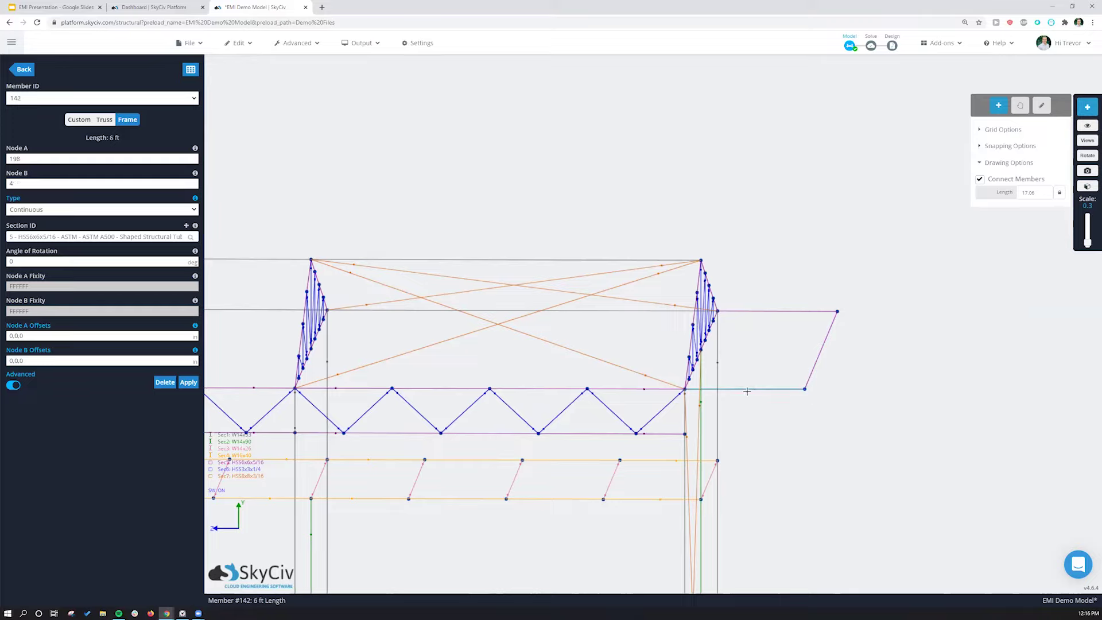
{"action": "left_click", "coordinate": [765, 310]}
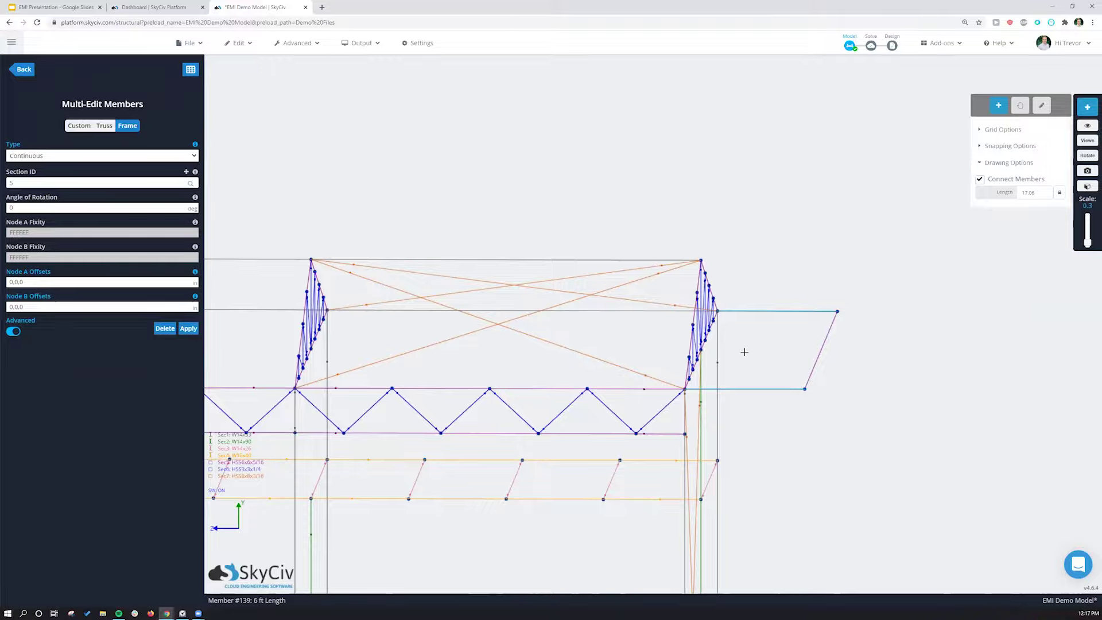
{"action": "right_click", "coordinate": [884, 303]}
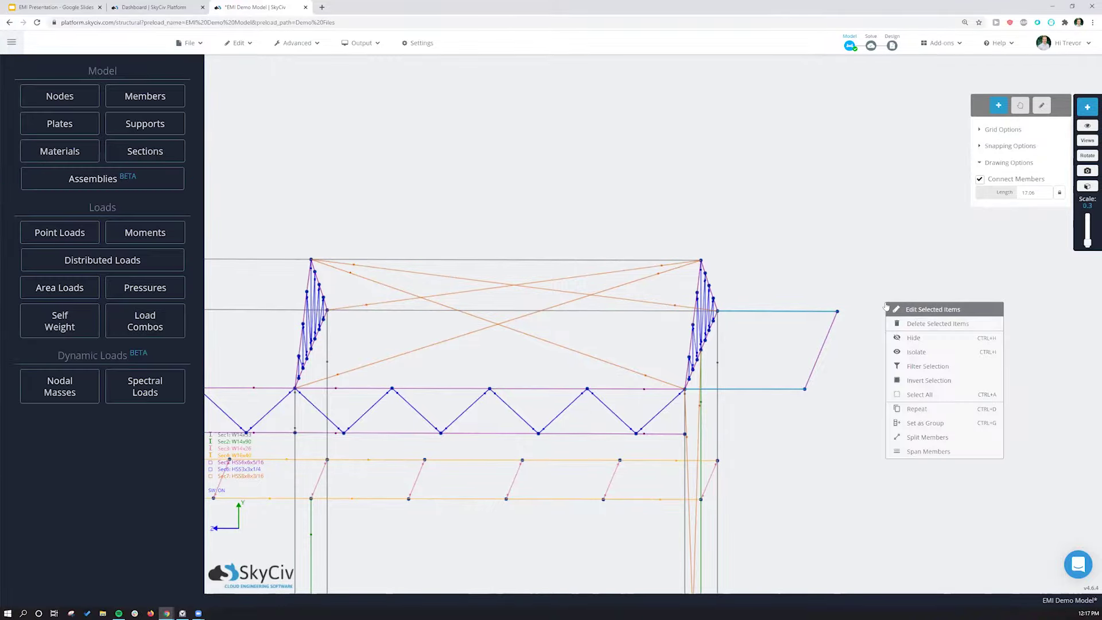
{"action": "left_click", "coordinate": [912, 451]}
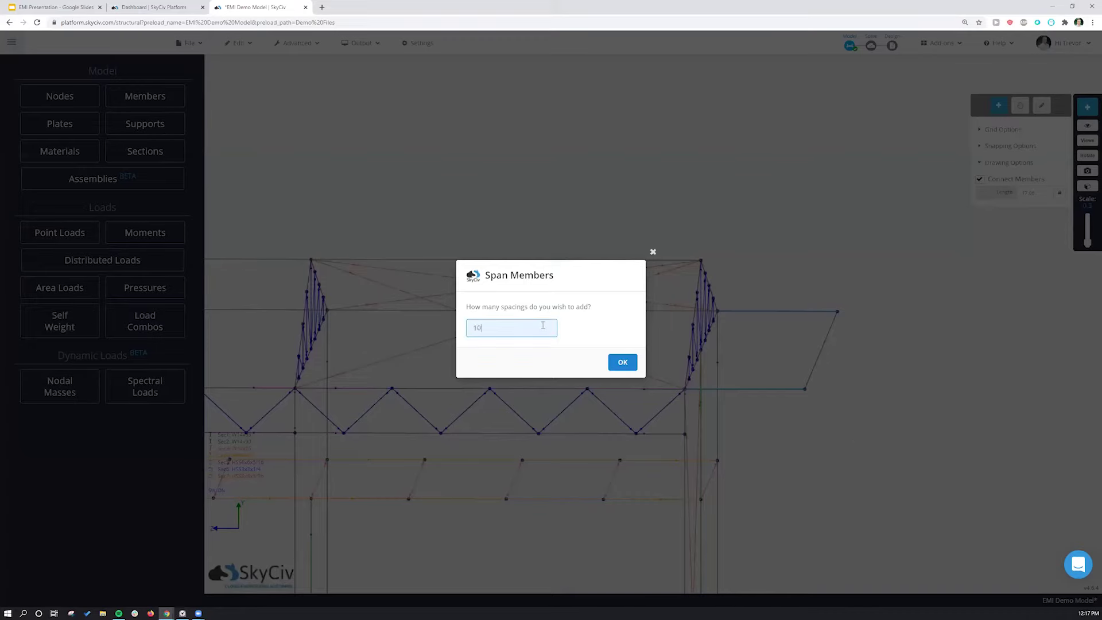
{"action": "key", "text": "Return"}
Check the spanned canopy members from several angles, and undo them along with the drawn canopy frame
{"action": "left_click_drag", "start_coordinate": [882, 422], "coordinate": [869, 421]}
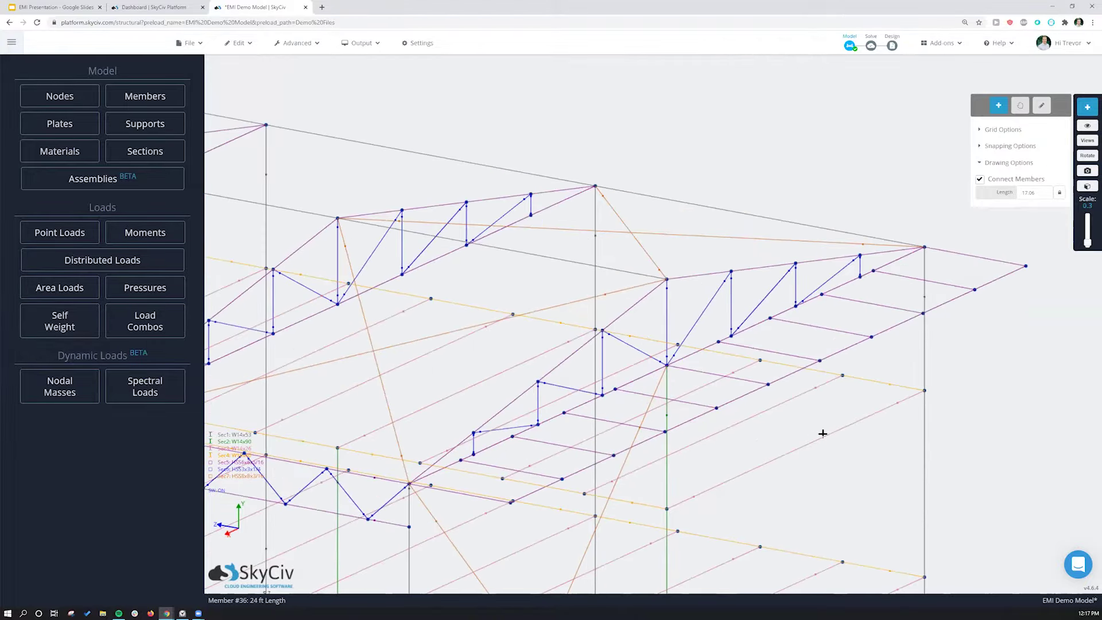
{"action": "scroll", "coordinate": [822, 434], "scroll_direction": "down", "scroll_amount": 4}
{"action": "middle_click_drag", "start_coordinate": [842, 435], "coordinate": [736, 411]}
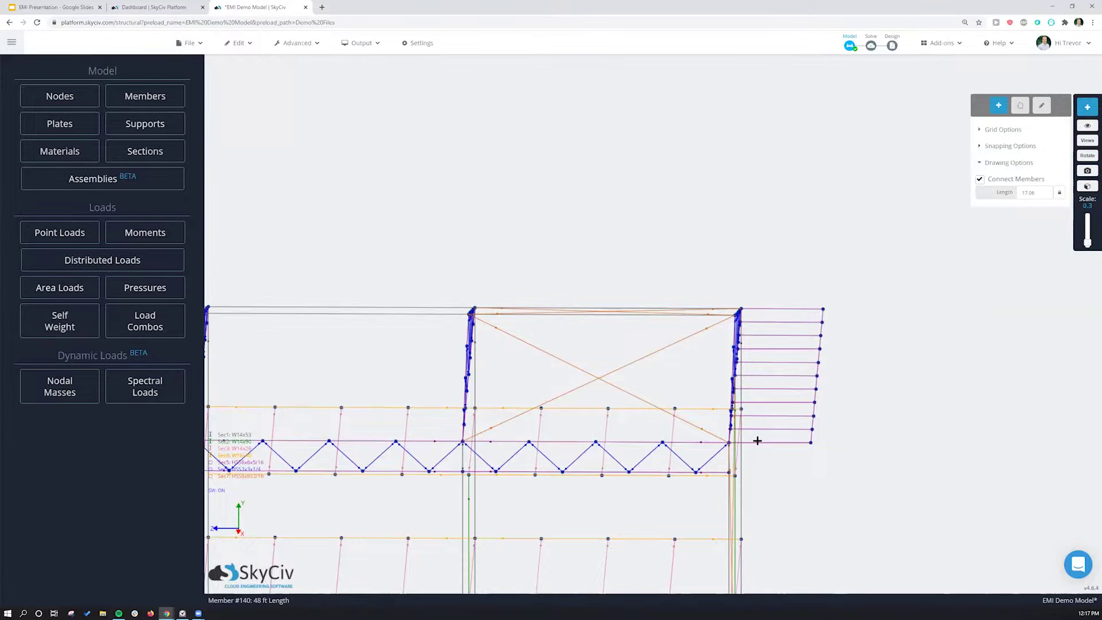
{"action": "middle_click_drag", "start_coordinate": [766, 446], "coordinate": [750, 411]}
{"action": "middle_click_drag", "start_coordinate": [856, 413], "coordinate": [844, 413]}
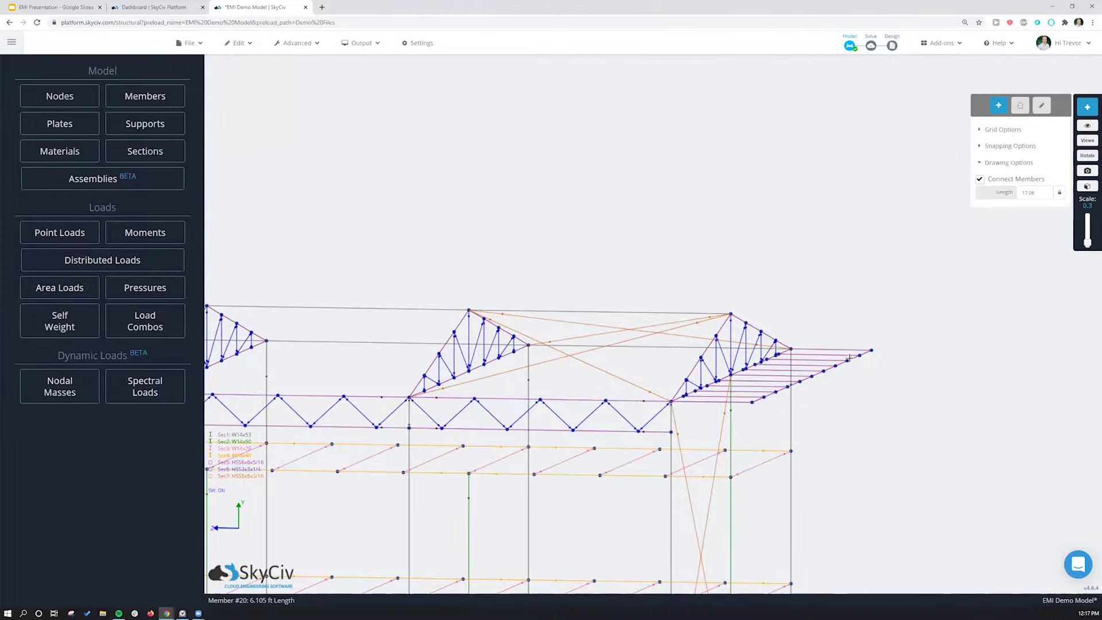
{"action": "key", "text": "ctrl+z"}
{"action": "key", "text": "ctrl+z"}
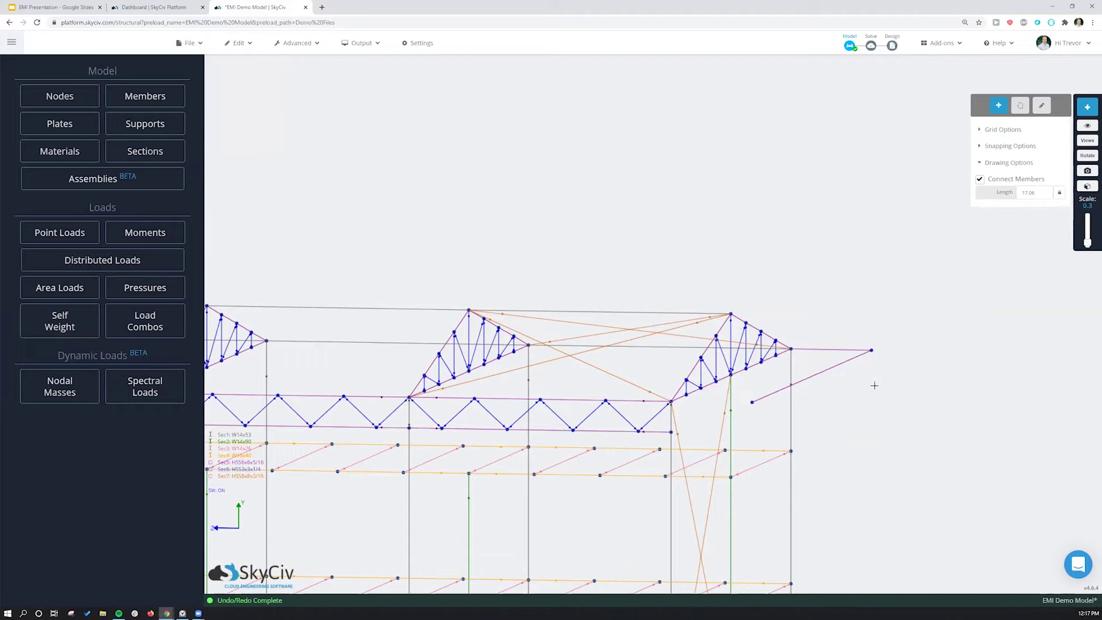
{"action": "key", "text": "ctrl+z"}
{"action": "key", "text": "ctrl+z"}
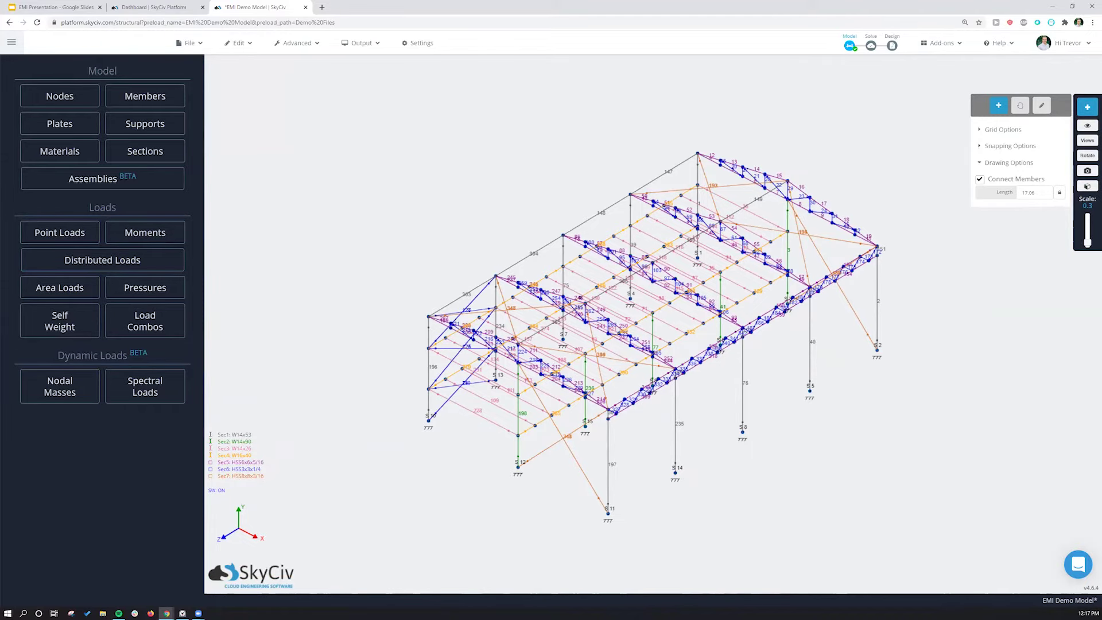
Auto-group the model's members by material and section, and add all the proposed groups to the group list
{"action": "left_click", "coordinate": [303, 43]}
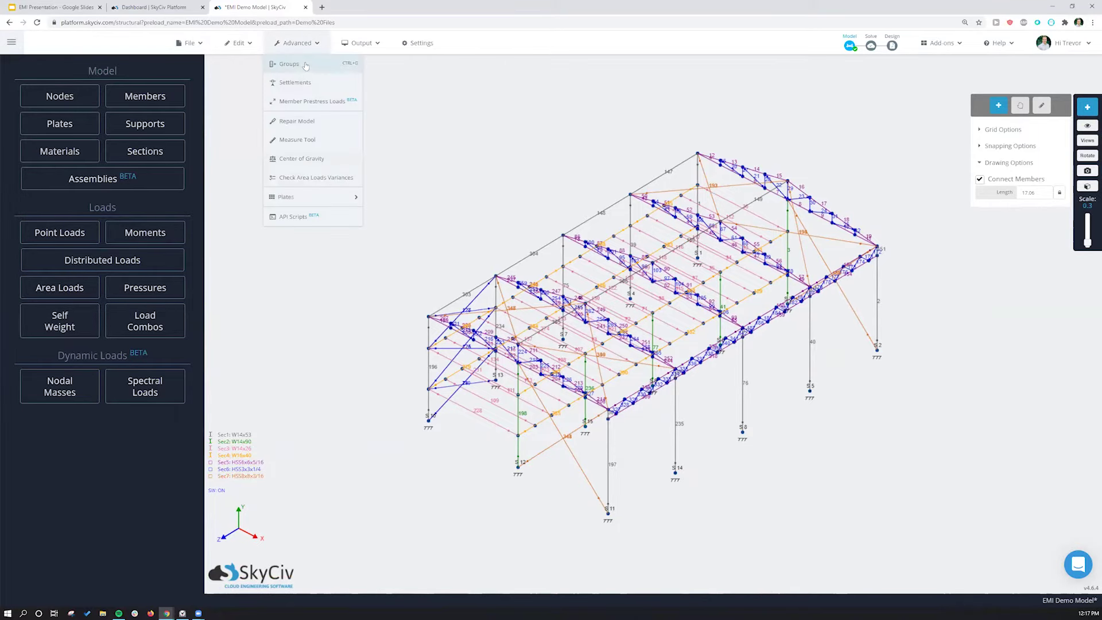
{"action": "left_click", "coordinate": [305, 64]}
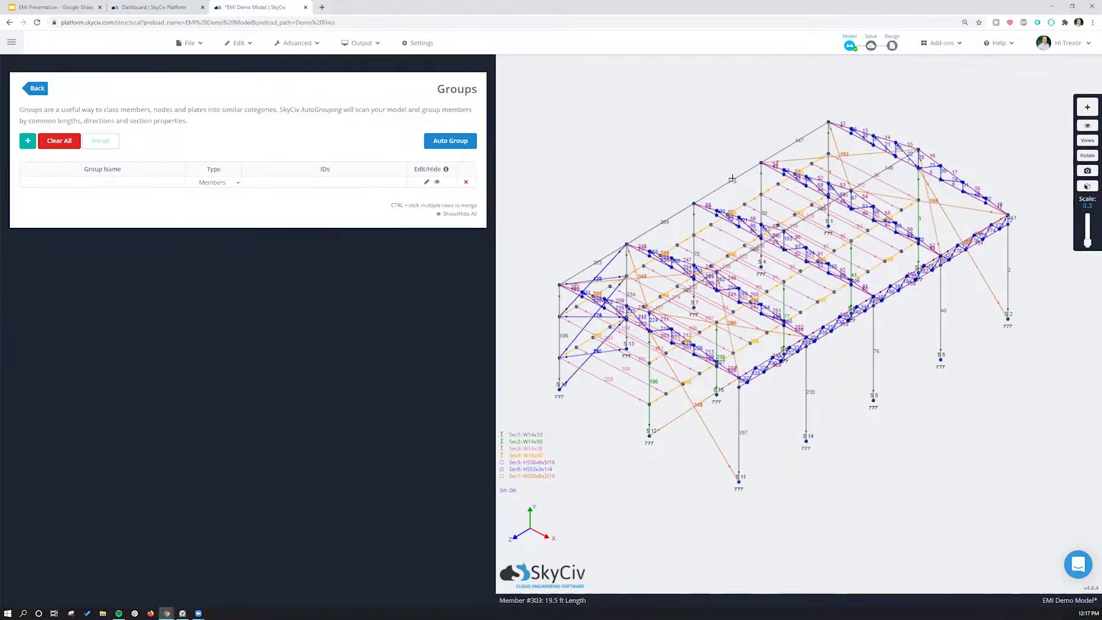
{"action": "left_click", "coordinate": [452, 145]}
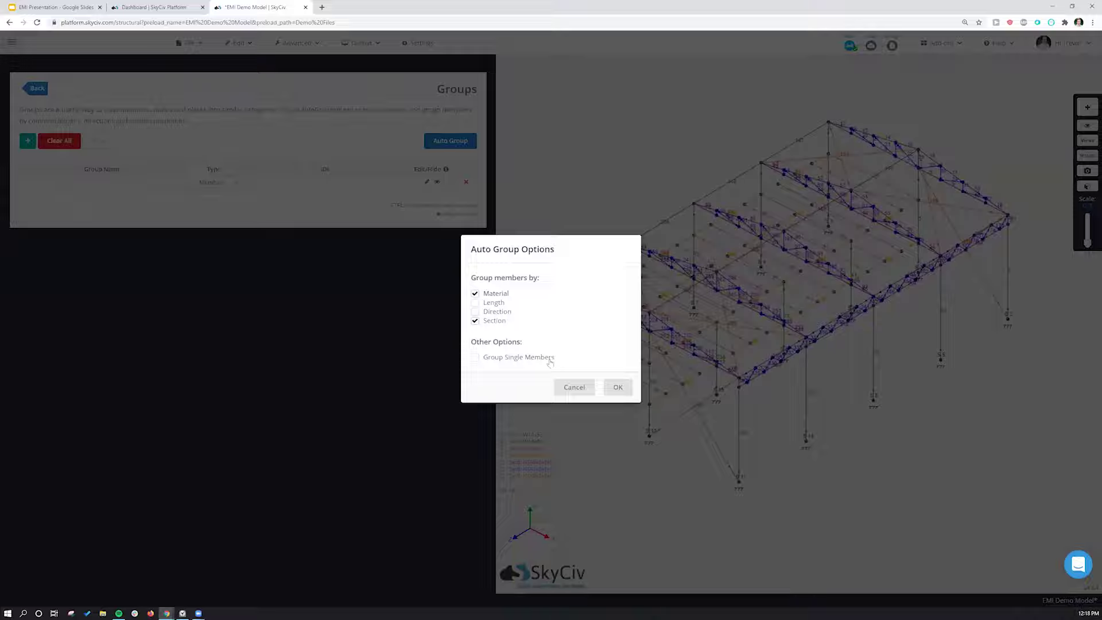
{"action": "left_click", "coordinate": [616, 389]}
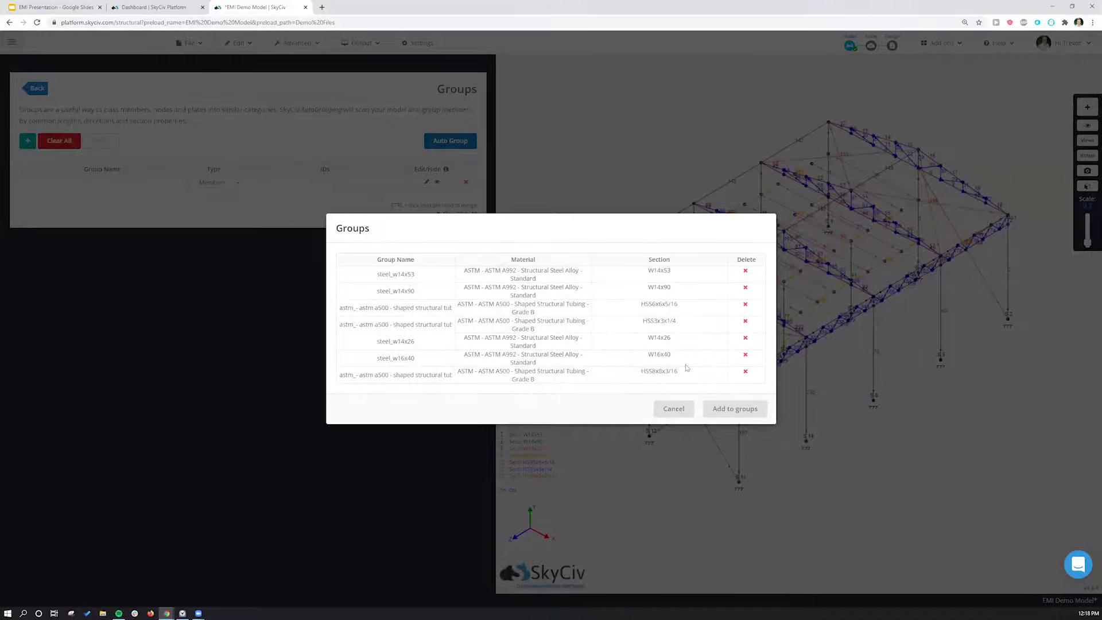
{"action": "left_click_drag", "start_coordinate": [686, 367], "coordinate": [663, 320]}
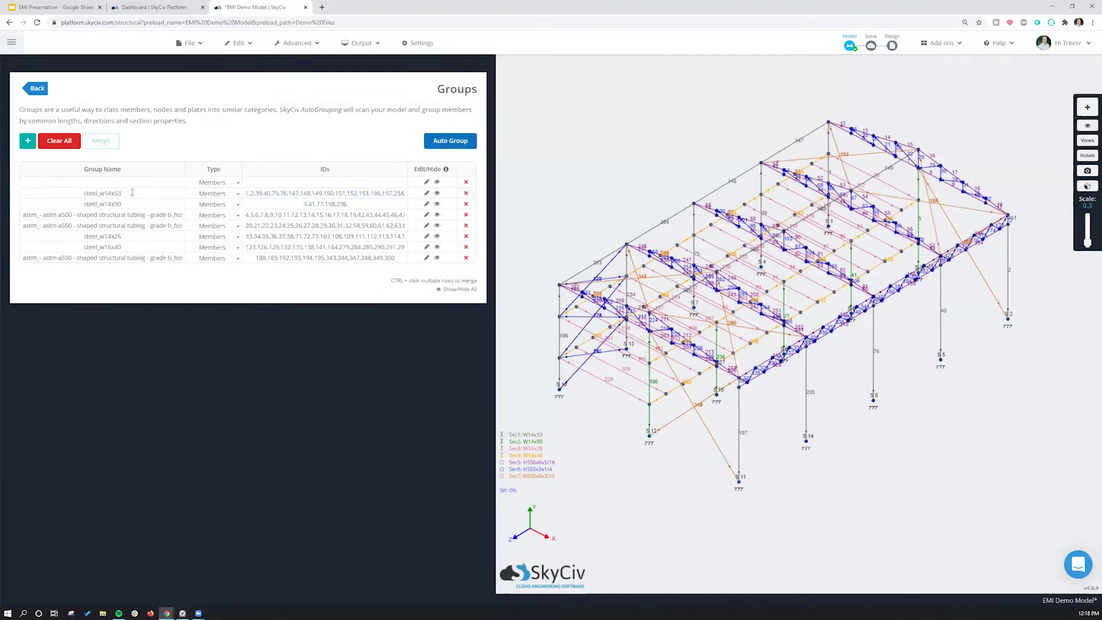
Check which members belong to the steel_w14x53 group, and rename the steel_w14x90 group as Central Columns
{"action": "left_click", "coordinate": [132, 193]}
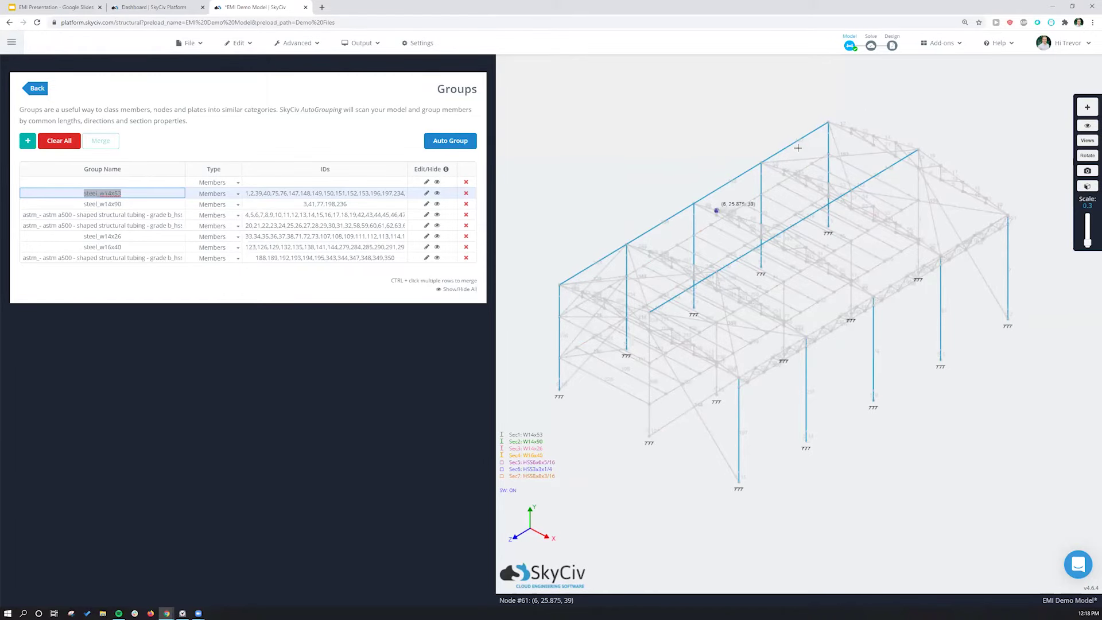
{"action": "left_click", "coordinate": [122, 204]}
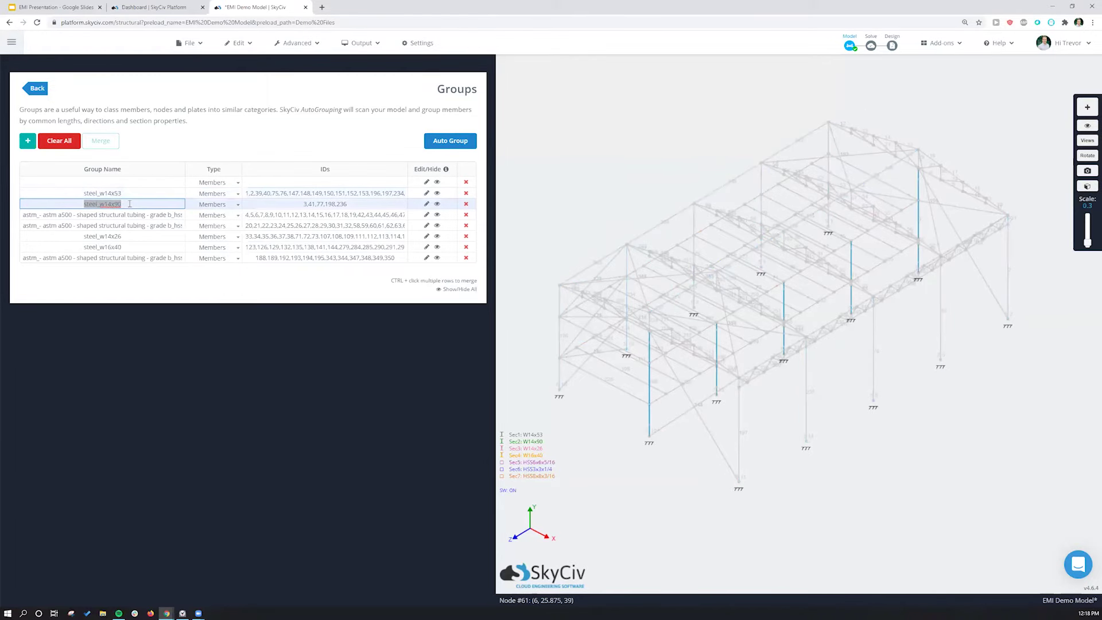
{"action": "type", "text": "Cen"}
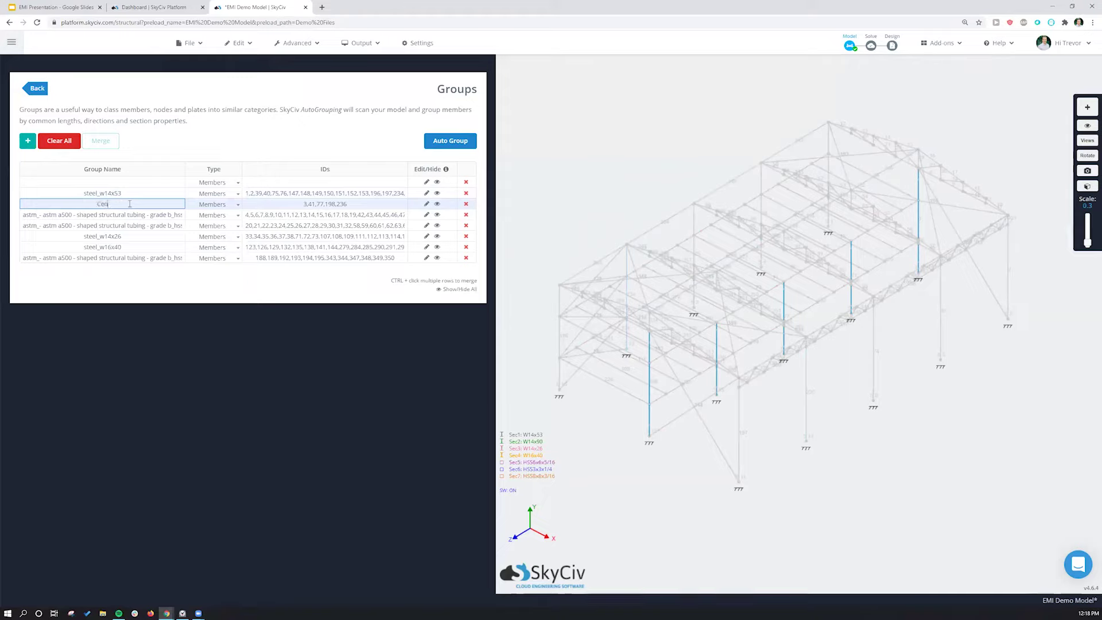
{"action": "type", "text": "tral Columns"}
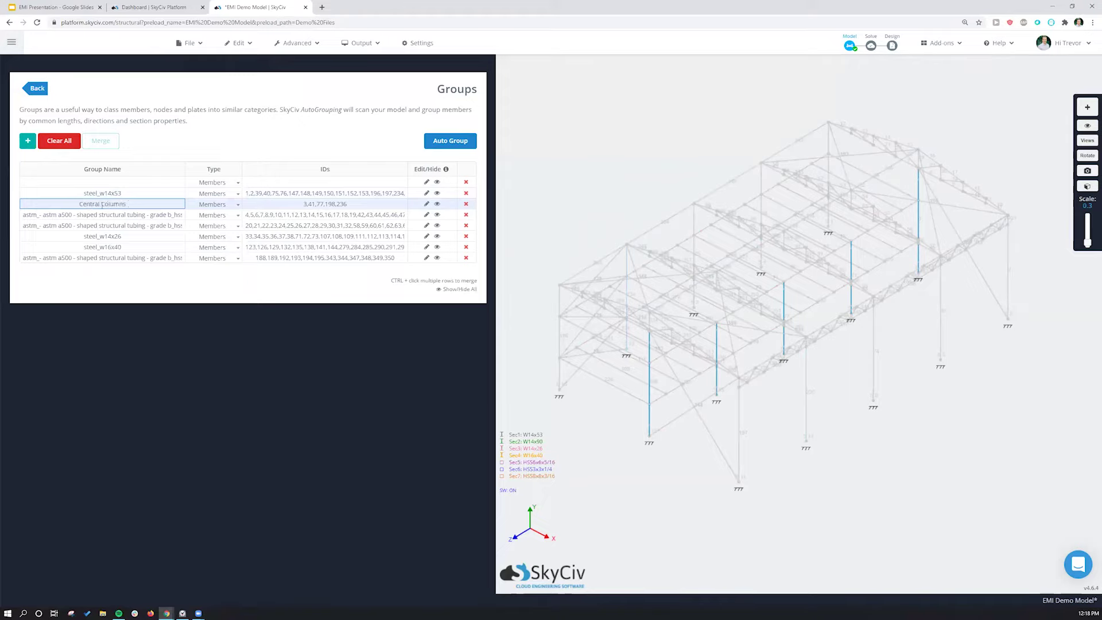
Open the Central Columns group's members for multi-editing, and review their type, section, rotation and fixity settings without applying changes
{"action": "left_click", "coordinate": [128, 215]}
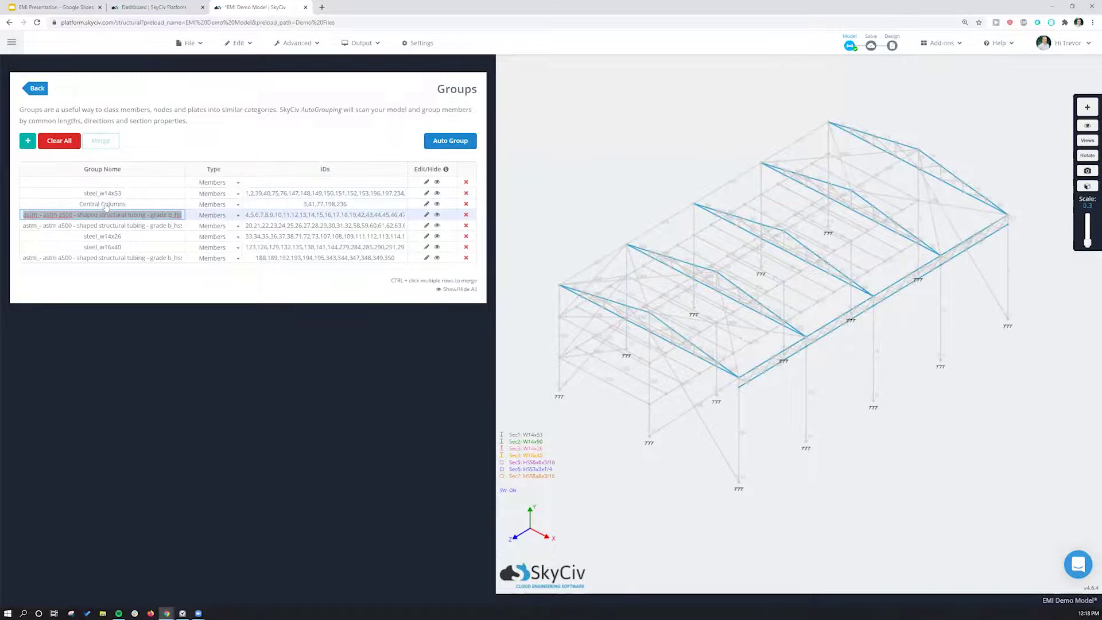
{"action": "left_click", "coordinate": [107, 206]}
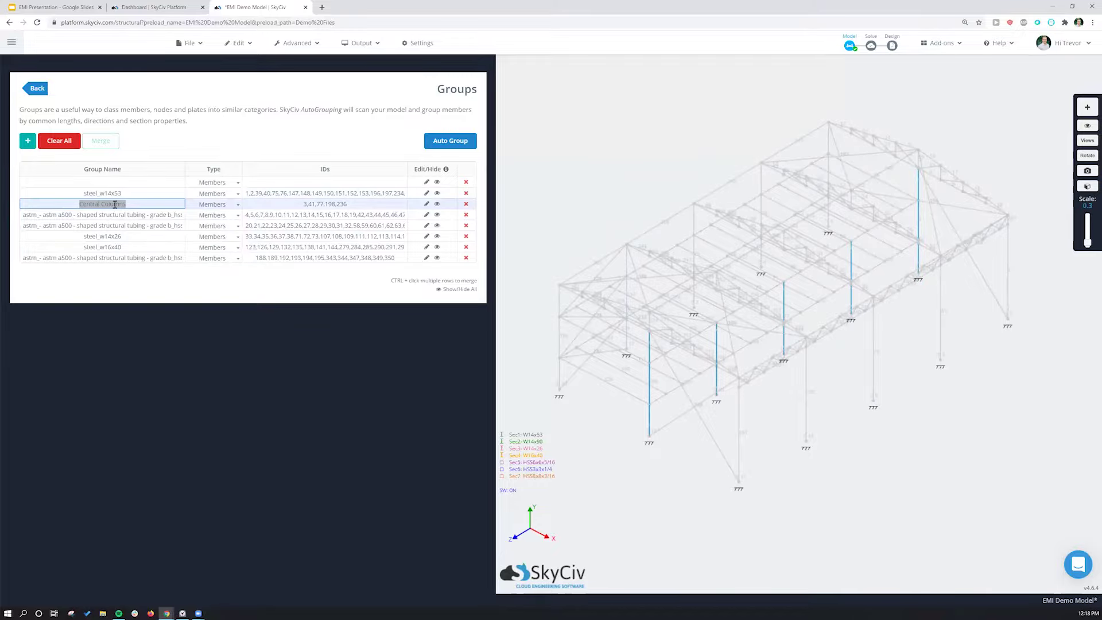
{"action": "left_click", "coordinate": [425, 204]}
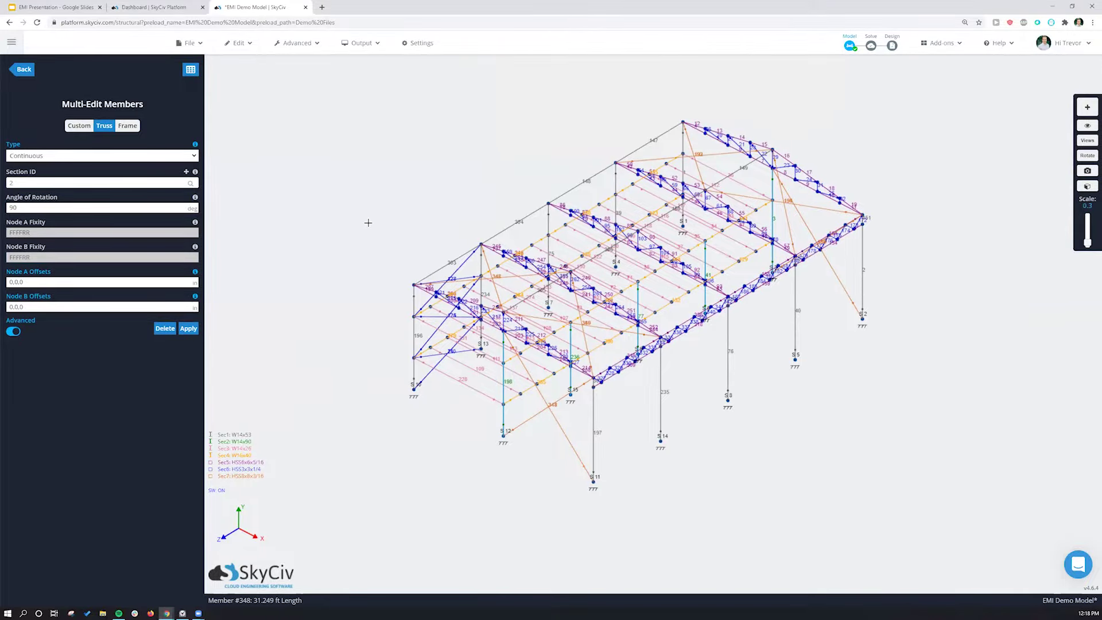
{"action": "right_click_drag", "start_coordinate": [424, 222], "coordinate": [450, 197]}
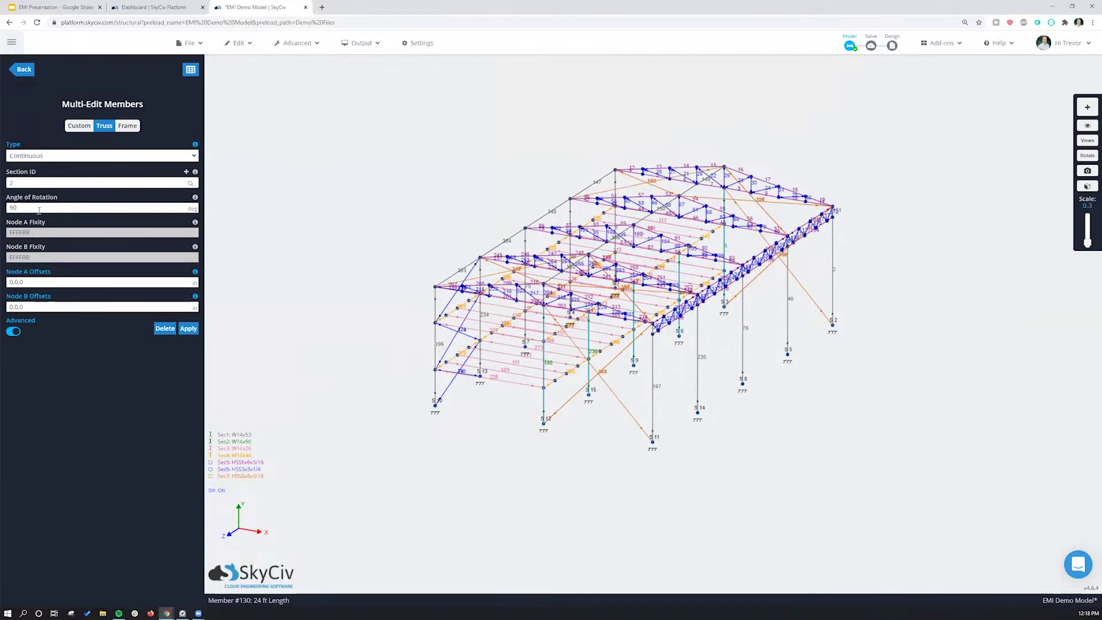
{"action": "left_click", "coordinate": [50, 156]}
{"action": "left_click", "coordinate": [64, 131]}
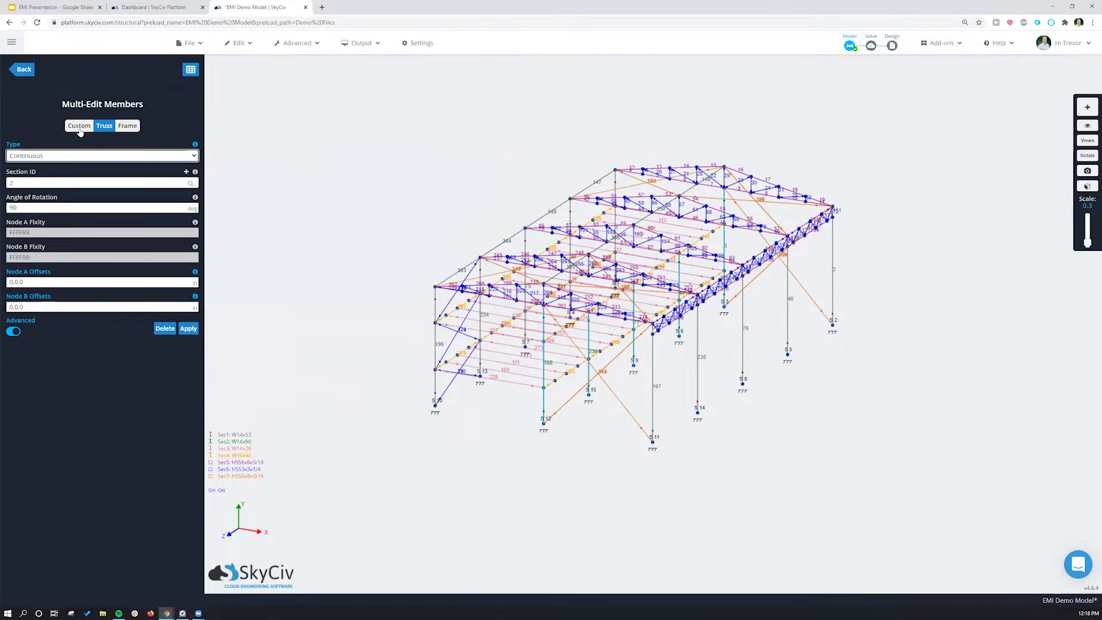
{"action": "left_click", "coordinate": [316, 131]}
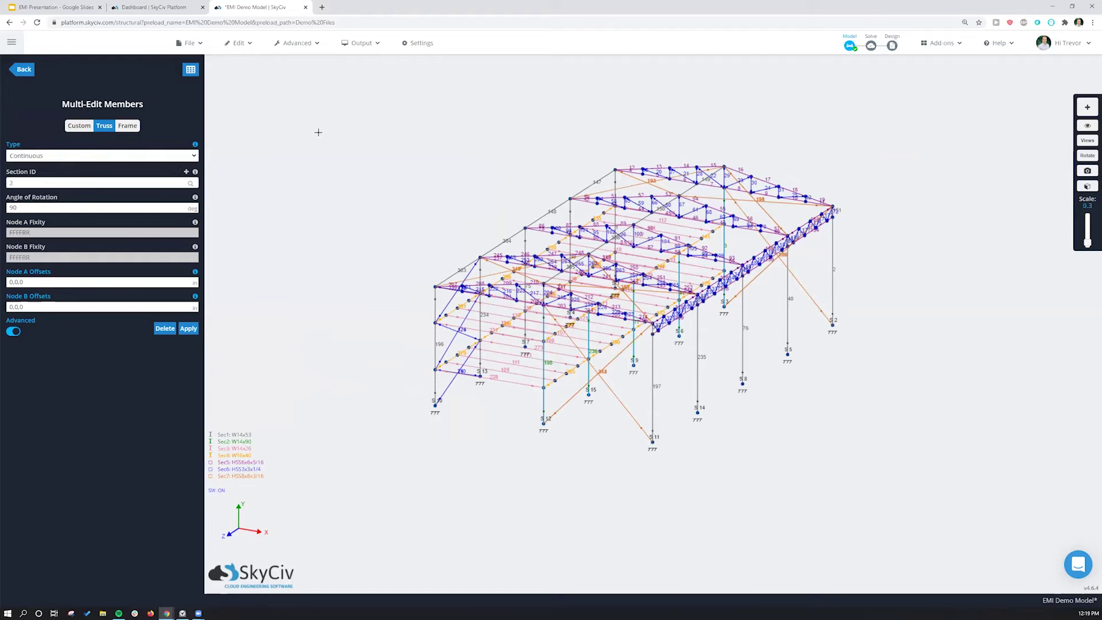
{"action": "middle_click_drag", "start_coordinate": [337, 176], "coordinate": [332, 193]}
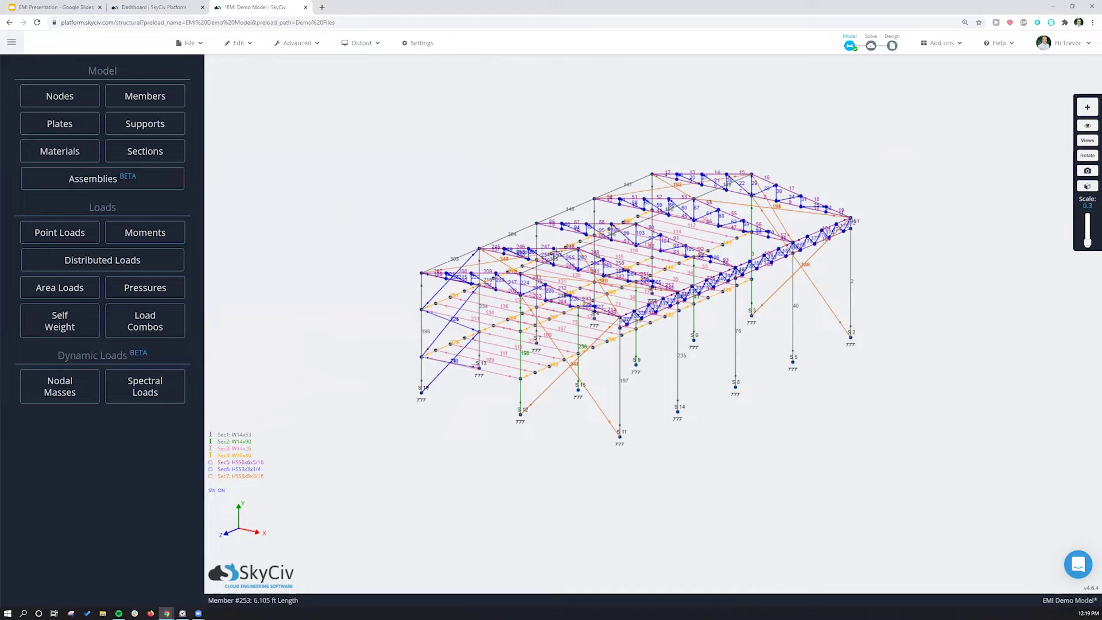
Browse the template assembly library for available structures such as towers, cranes, scaffolding and warehouses, and close it without adding one
{"action": "left_click", "coordinate": [188, 43]}
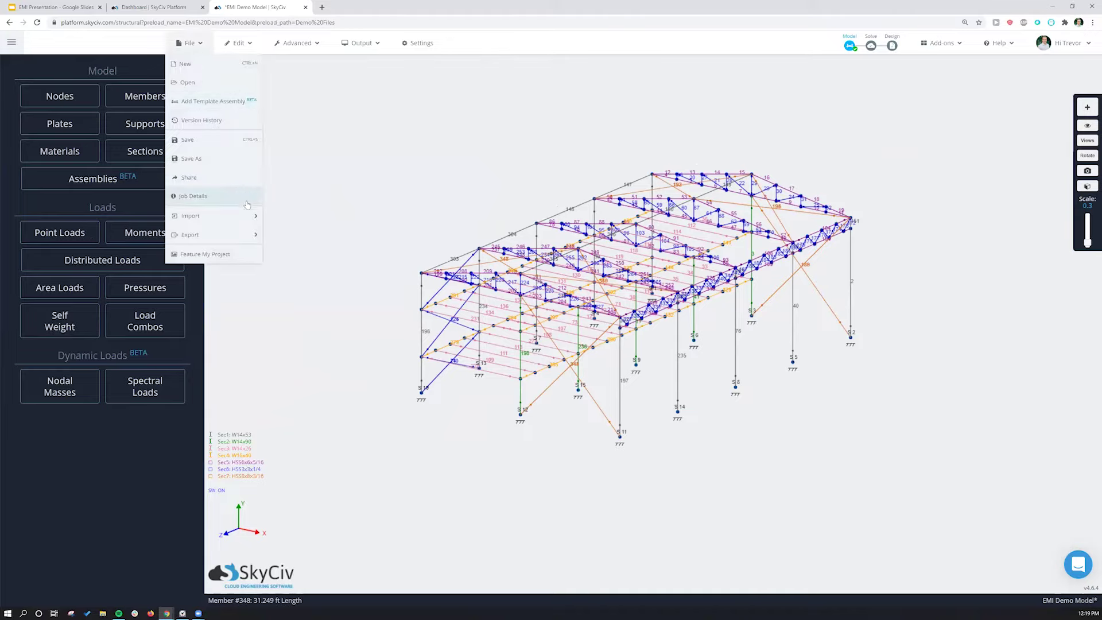
{"action": "left_click", "coordinate": [240, 103]}
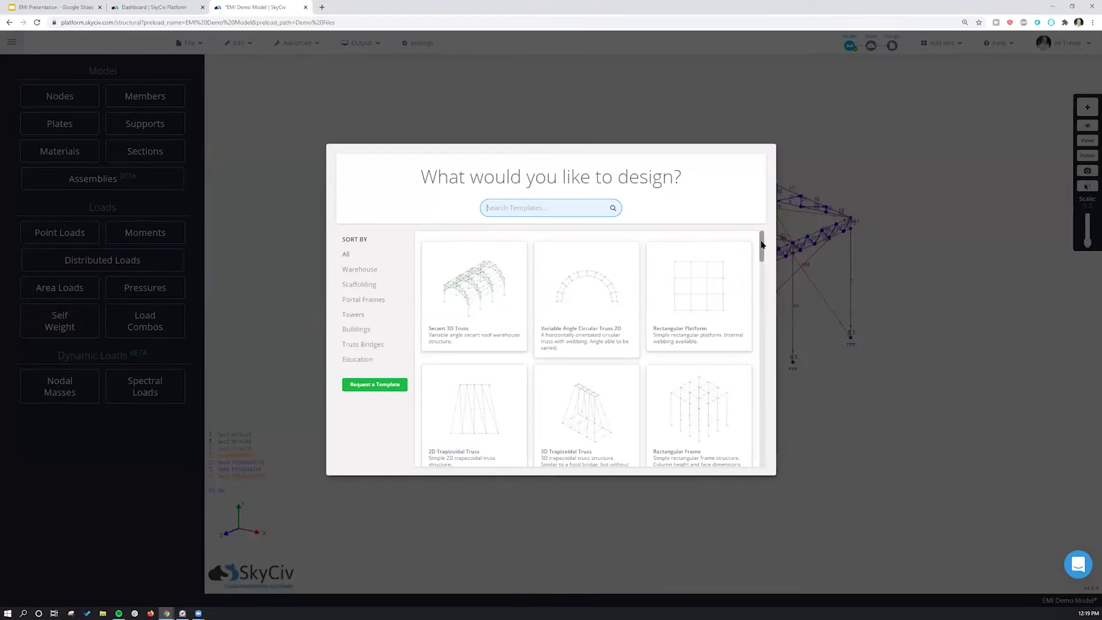
{"action": "left_click_drag", "start_coordinate": [762, 248], "coordinate": [762, 376]}
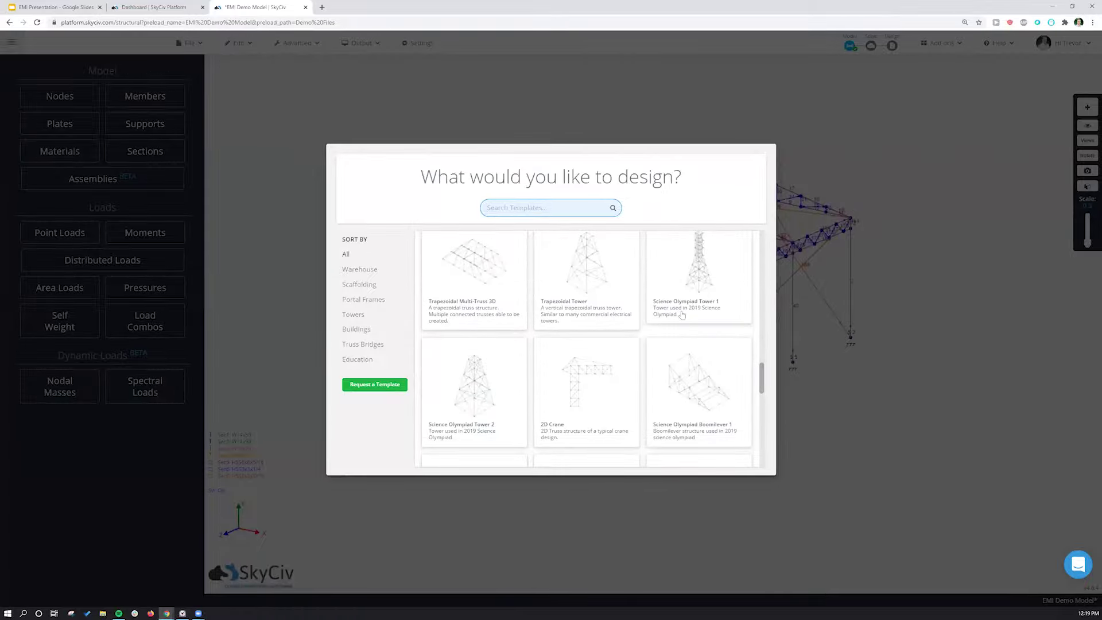
{"action": "scroll", "coordinate": [670, 319], "scroll_direction": "down", "scroll_amount": 2}
{"action": "scroll", "coordinate": [469, 349], "scroll_direction": "down", "scroll_amount": 3}
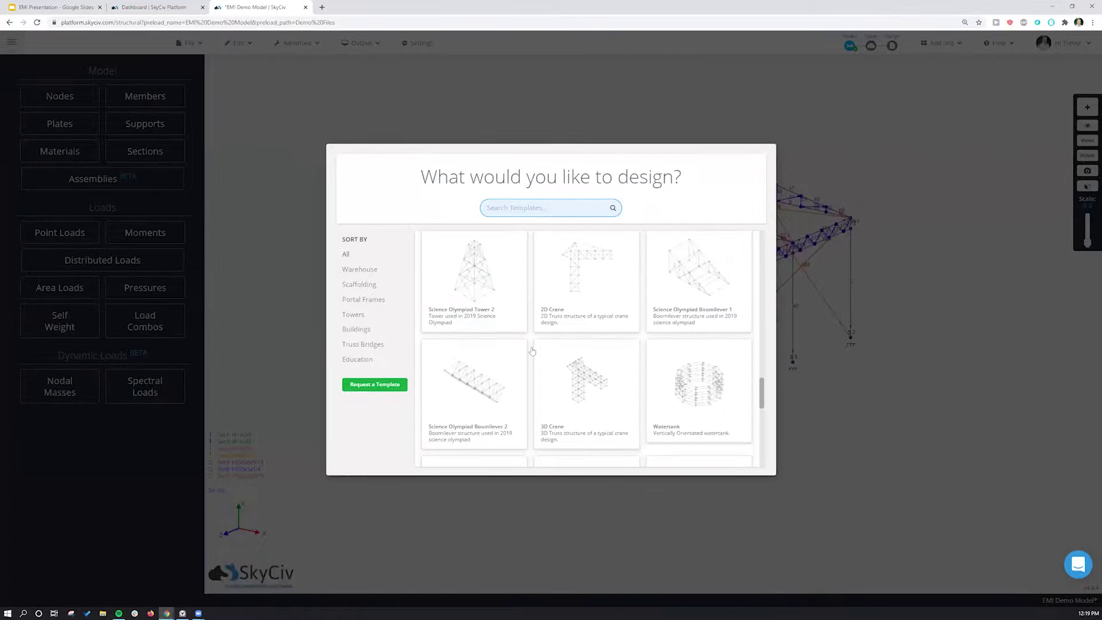
{"action": "scroll", "coordinate": [571, 354], "scroll_direction": "up", "scroll_amount": 2}
{"action": "scroll", "coordinate": [571, 354], "scroll_direction": "down", "scroll_amount": 5}
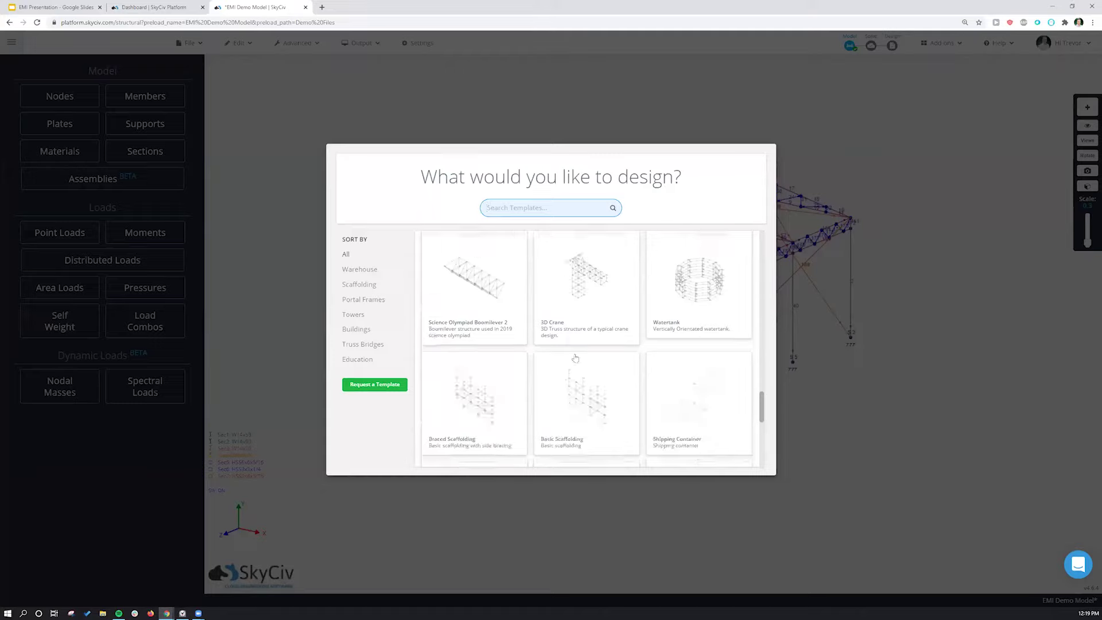
{"action": "scroll", "coordinate": [692, 287], "scroll_direction": "down", "scroll_amount": 1}
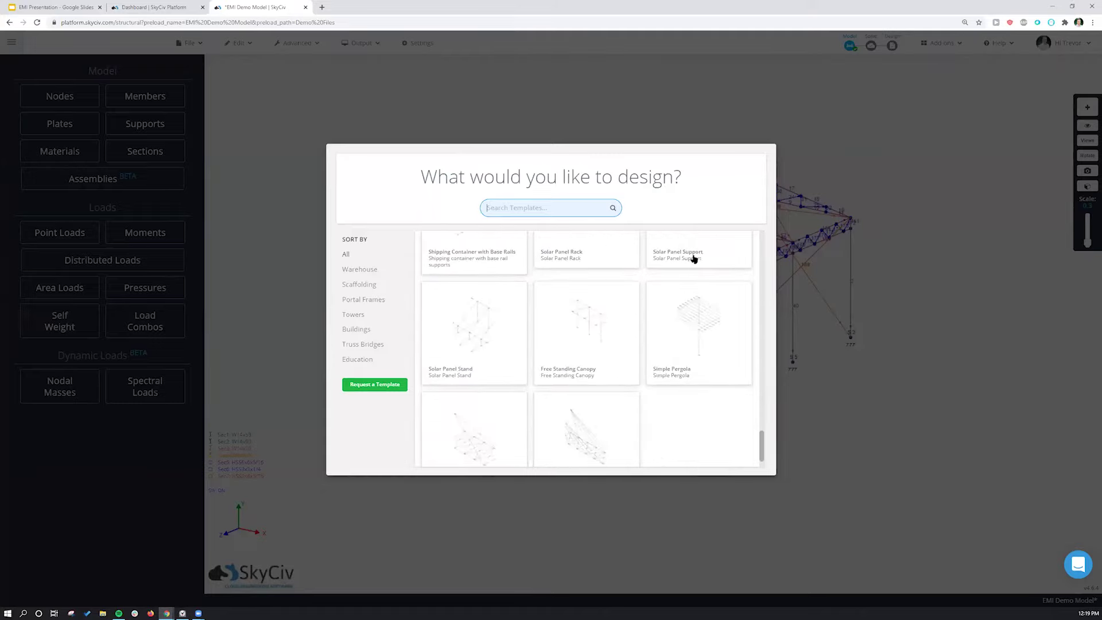
{"action": "scroll", "coordinate": [686, 288], "scroll_direction": "up", "scroll_amount": 5}
{"action": "scroll", "coordinate": [685, 288], "scroll_direction": "up", "scroll_amount": 3}
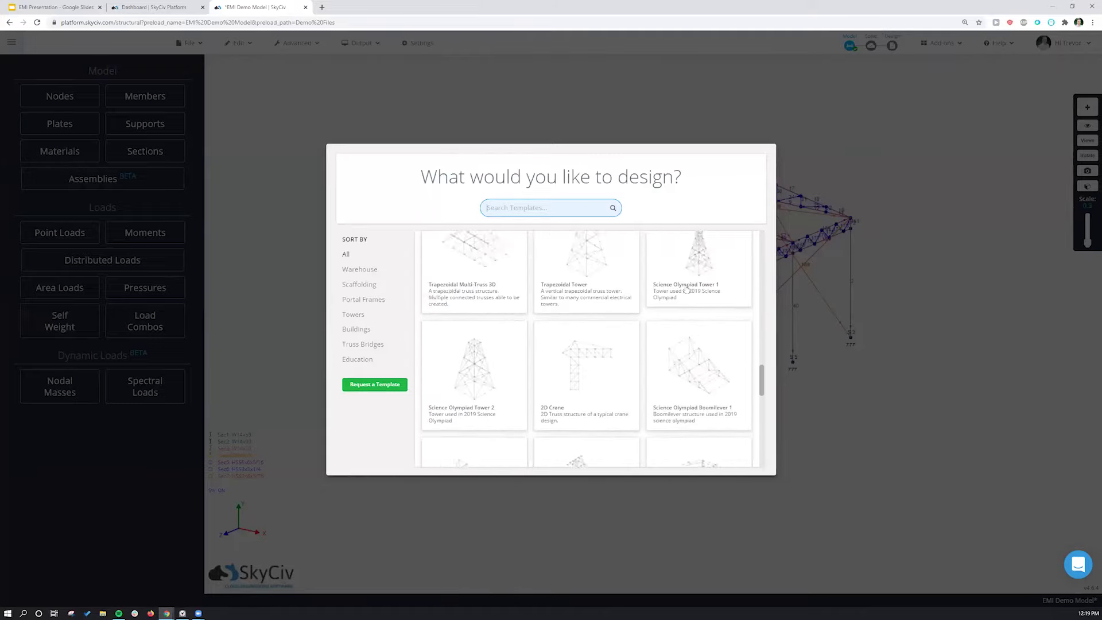
{"action": "scroll", "coordinate": [696, 328], "scroll_direction": "up", "scroll_amount": 5}
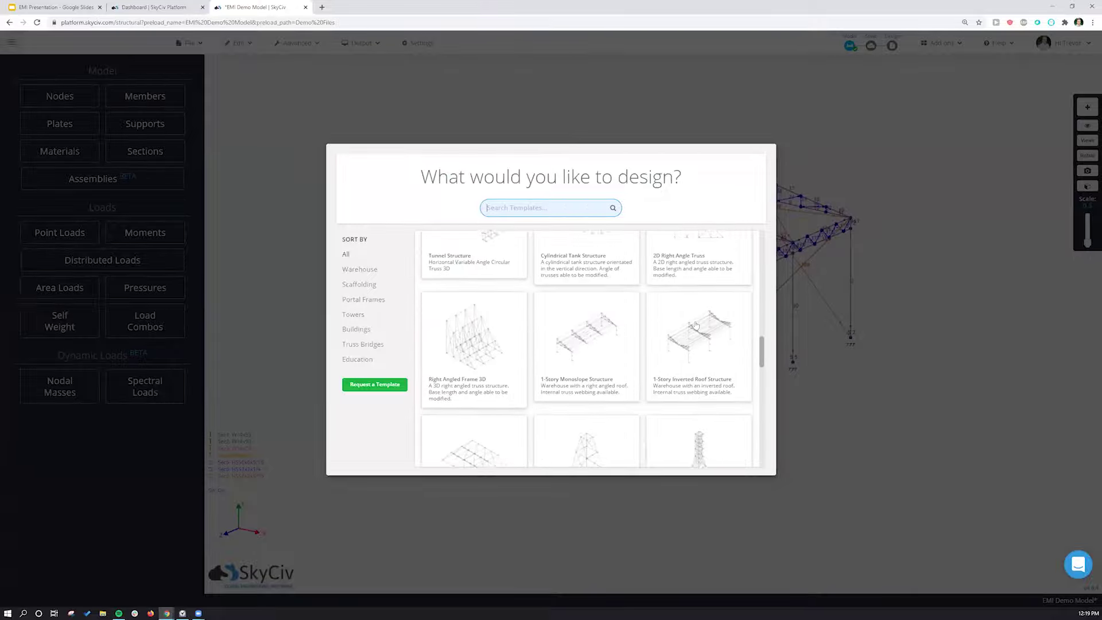
{"action": "scroll", "coordinate": [621, 301], "scroll_direction": "up", "scroll_amount": 2}
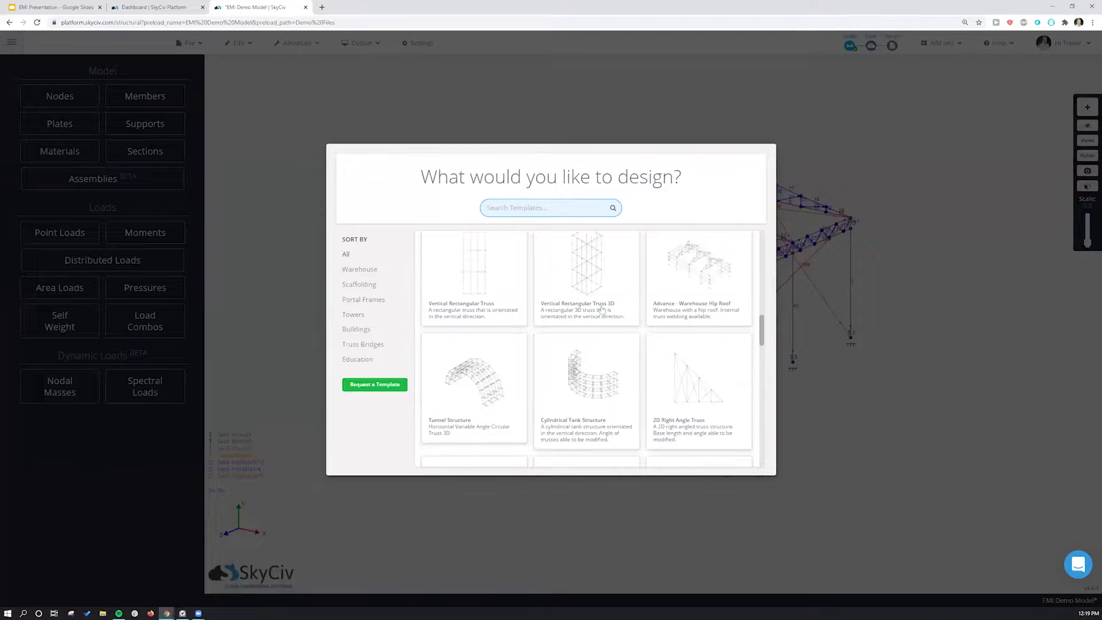
{"action": "left_click", "coordinate": [461, 84]}
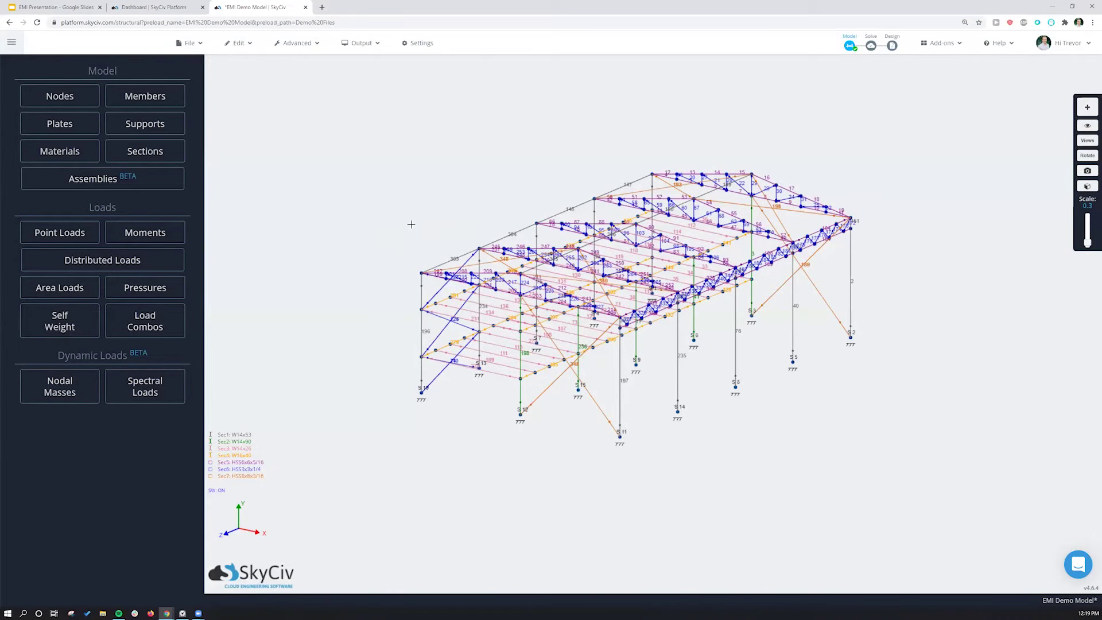
Show all load groups on the model, and turn off Equivalent Area Loads to display the area loads as surfaces
{"action": "left_click", "coordinate": [1087, 125]}
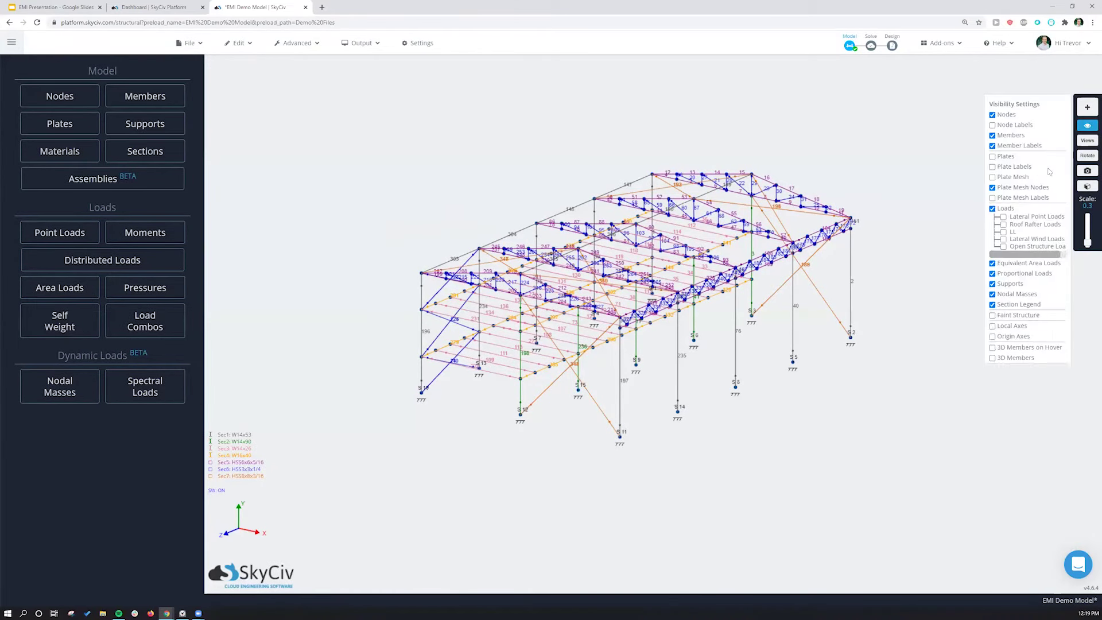
{"action": "left_click", "coordinate": [1003, 209]}
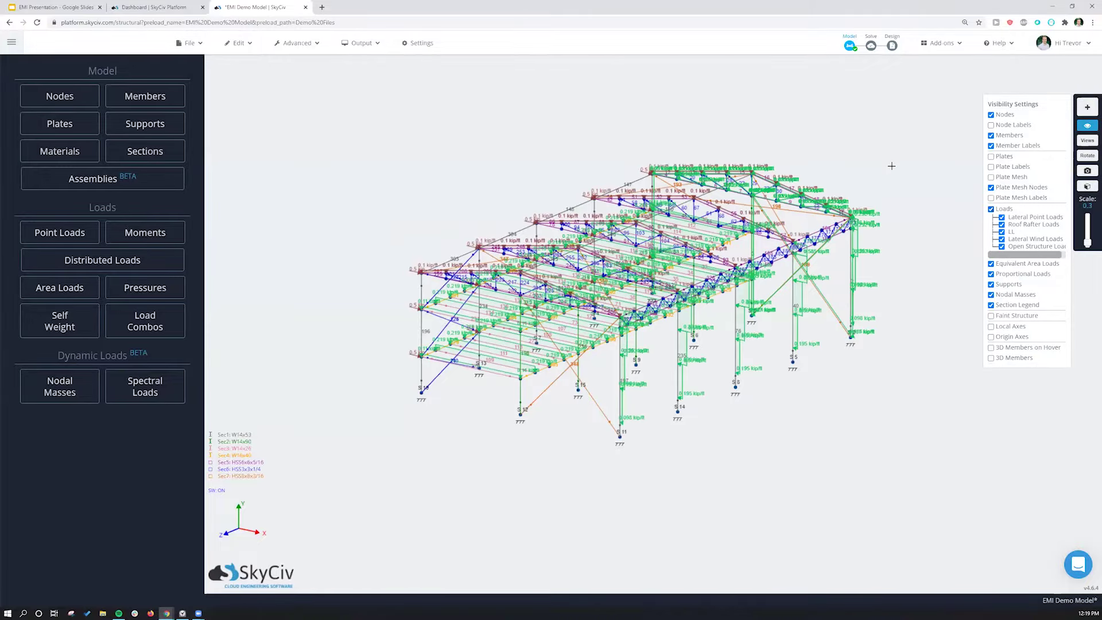
{"action": "left_click", "coordinate": [1015, 266]}
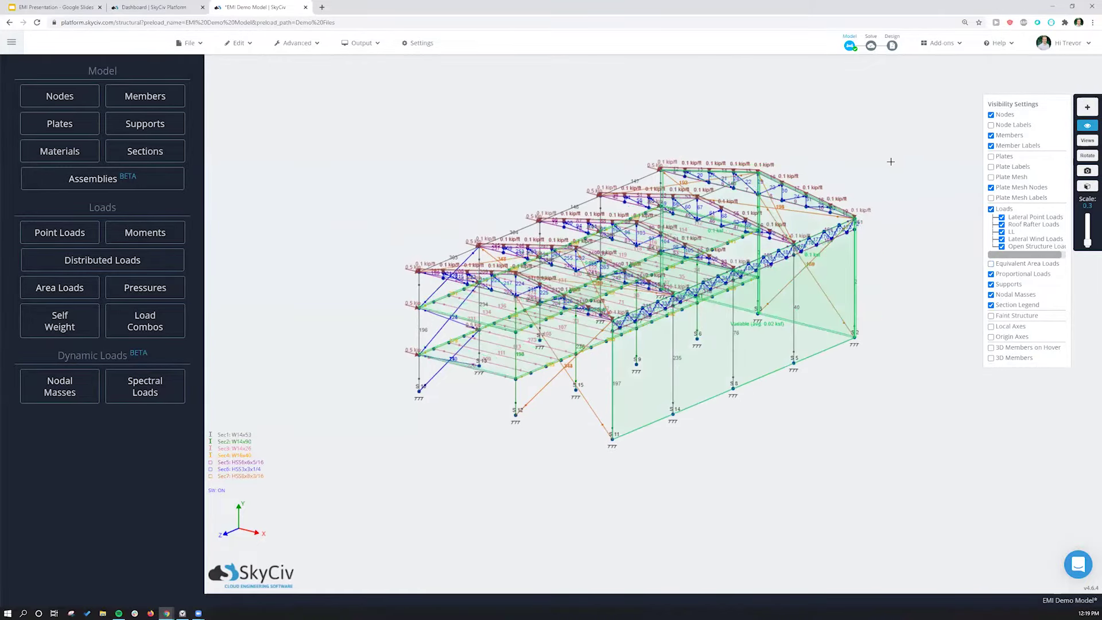
{"action": "left_click_drag", "start_coordinate": [908, 167], "coordinate": [896, 163]}
{"action": "left_click_drag", "start_coordinate": [473, 236], "coordinate": [510, 254]}
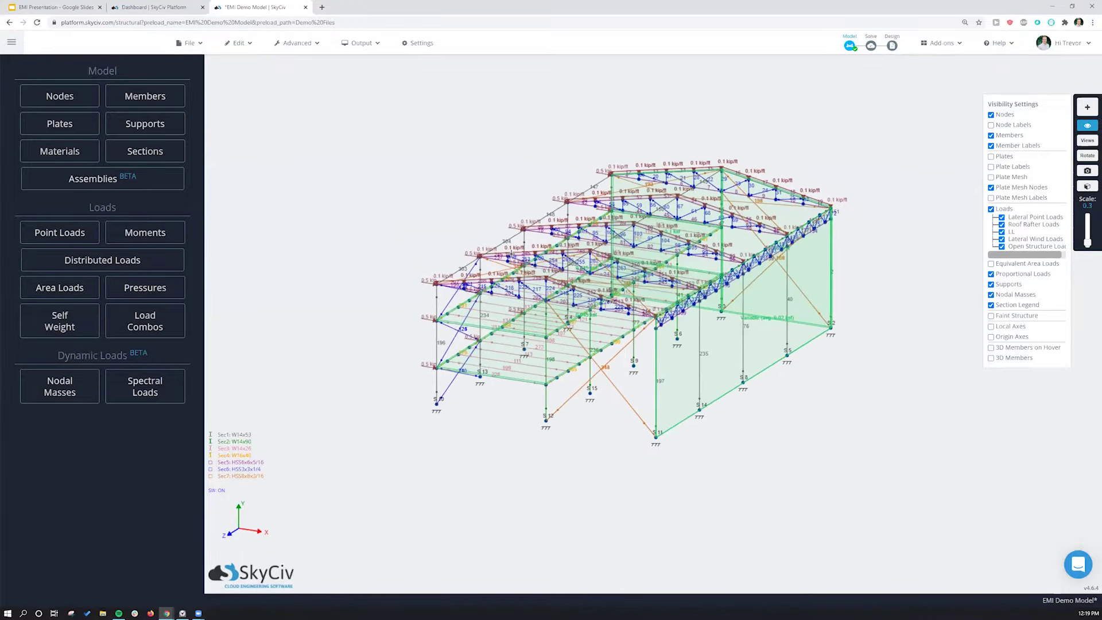
Hide the Roof Rafter Loads and Lateral Point Loads groups, and examine the remaining loads on the frame
{"action": "left_click", "coordinate": [1018, 226]}
{"action": "left_click", "coordinate": [1014, 219]}
{"action": "scroll", "coordinate": [479, 176], "scroll_direction": "up", "scroll_amount": 3}
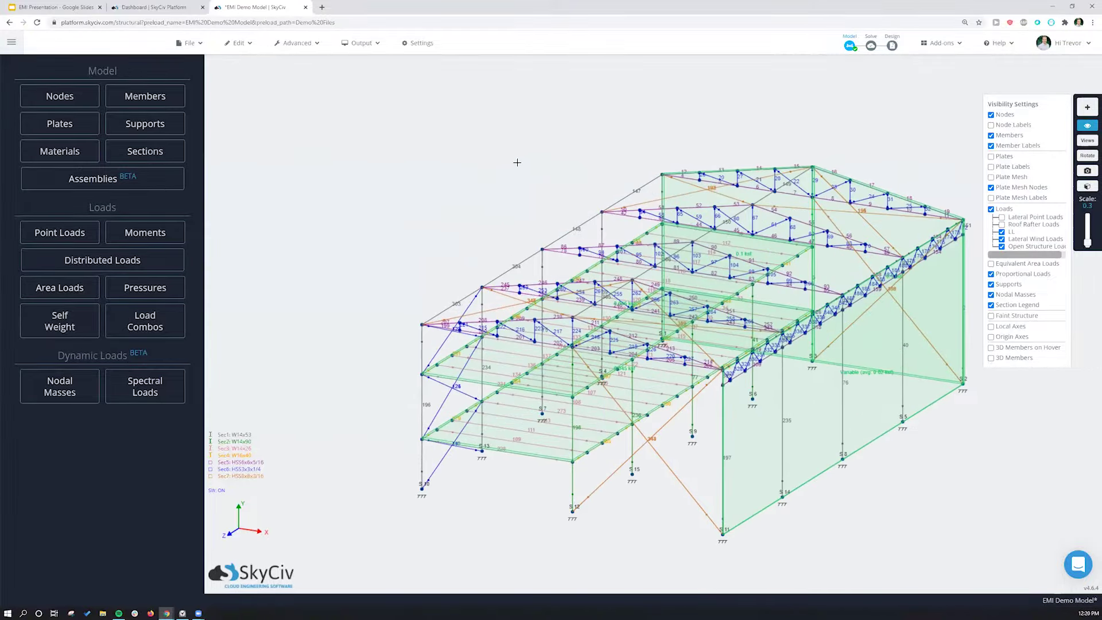
{"action": "right_click_drag", "start_coordinate": [422, 159], "coordinate": [438, 177]}
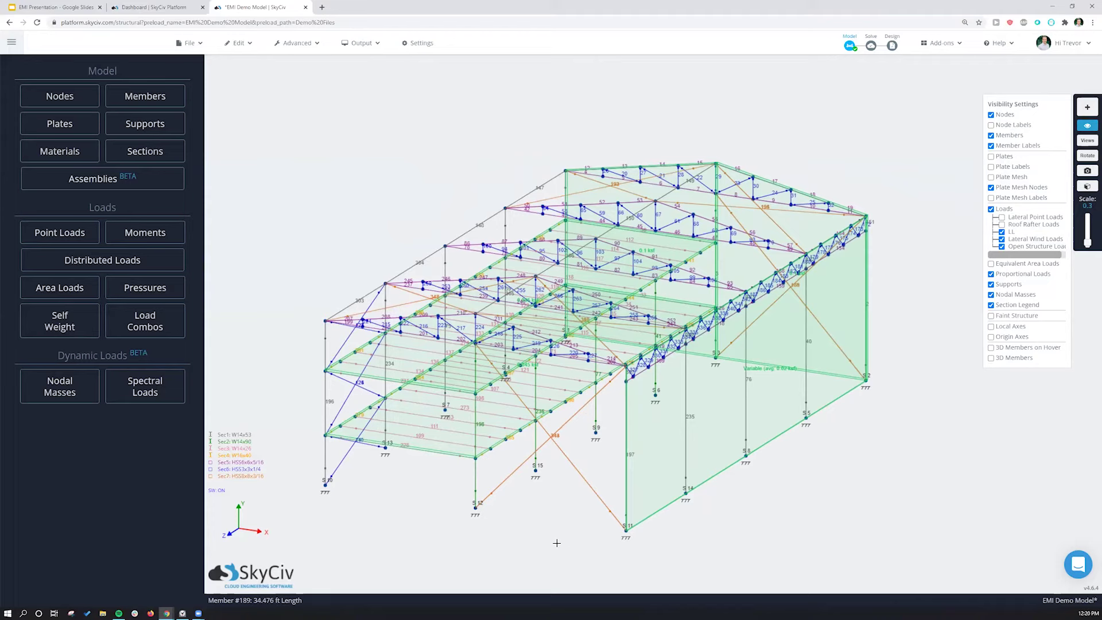
{"action": "left_click_drag", "start_coordinate": [572, 541], "coordinate": [840, 301]}
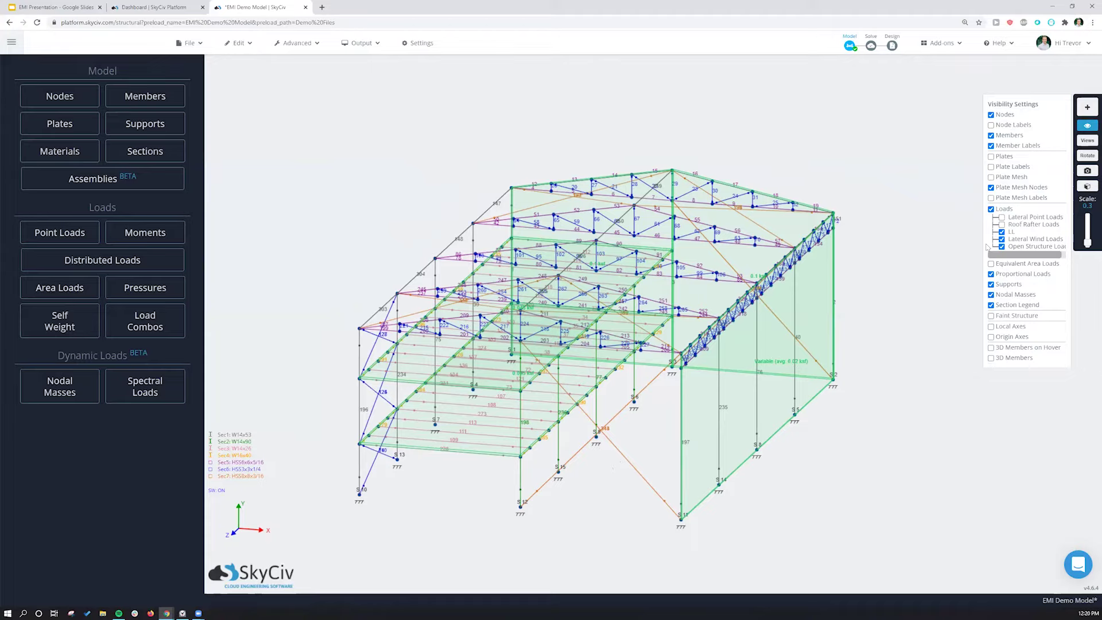
Show the equivalent area loads on the members, examine them from the opposite side of the structure, and hide them again
{"action": "left_click", "coordinate": [997, 265]}
{"action": "left_click_drag", "start_coordinate": [626, 526], "coordinate": [990, 230]}
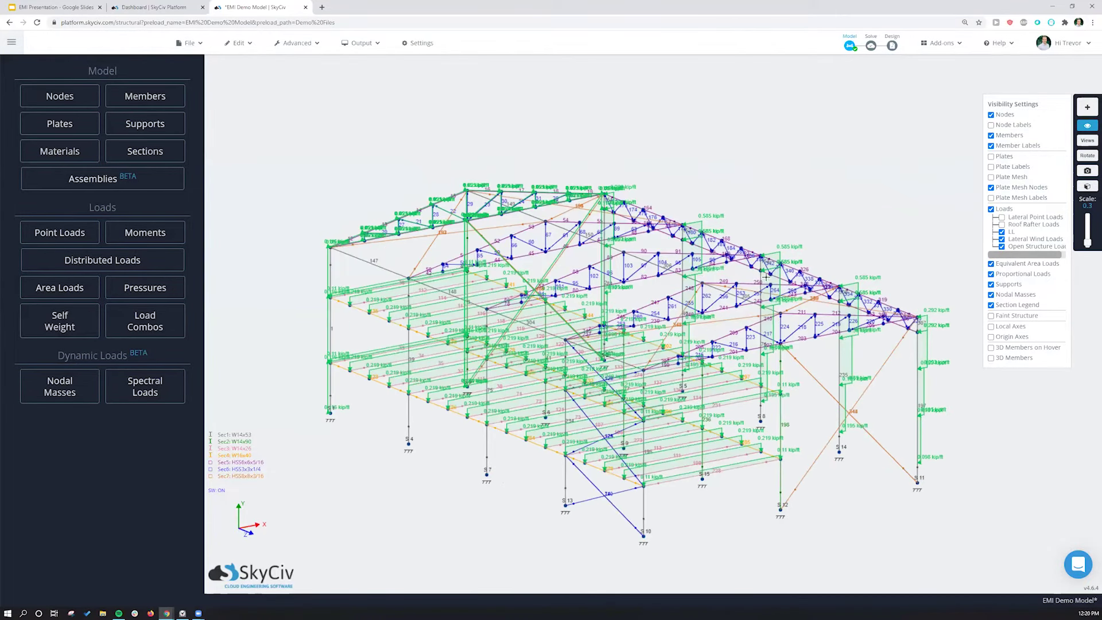
{"action": "left_click", "coordinate": [990, 263]}
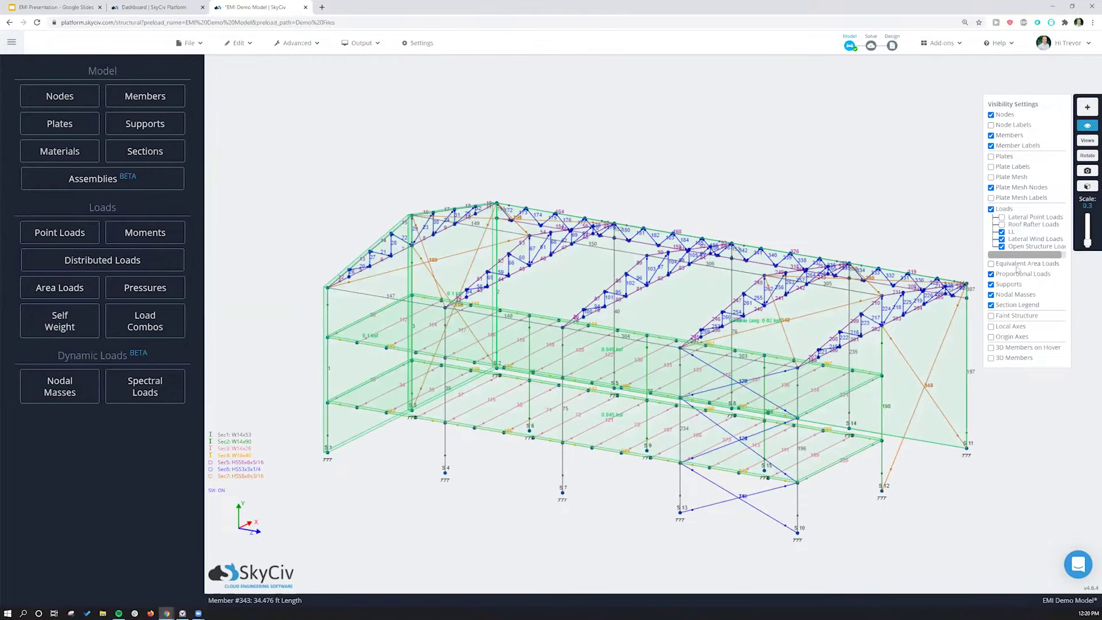
Show the area loads as equivalent member loads and examine them across the frame
{"action": "left_click", "coordinate": [990, 263]}
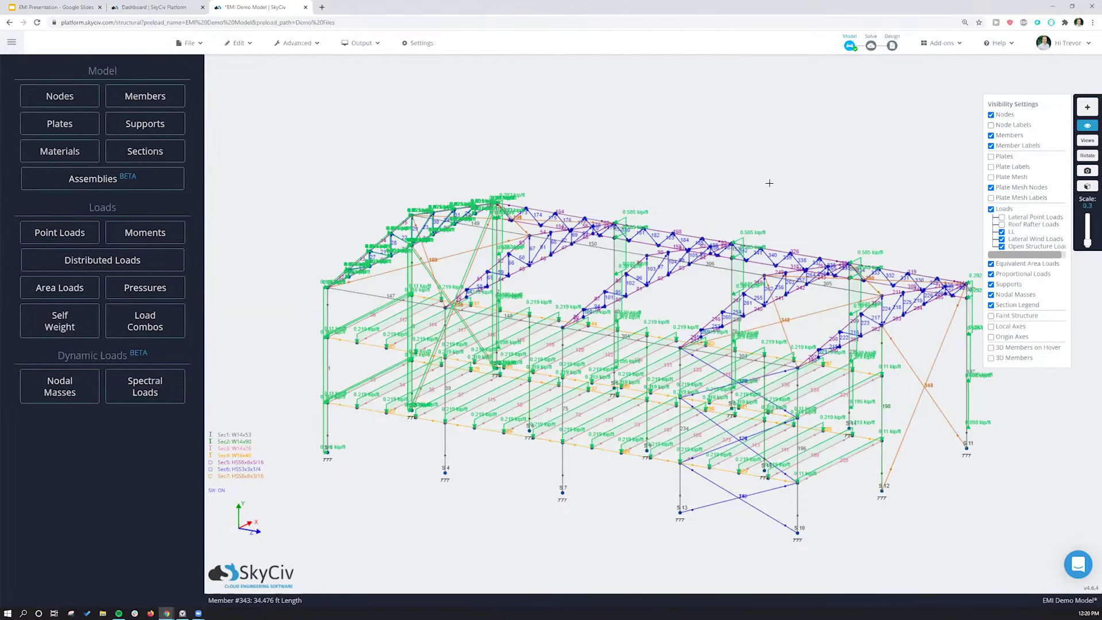
{"action": "left_click_drag", "start_coordinate": [792, 182], "coordinate": [787, 182]}
{"action": "left_click_drag", "start_coordinate": [541, 390], "coordinate": [597, 369]}
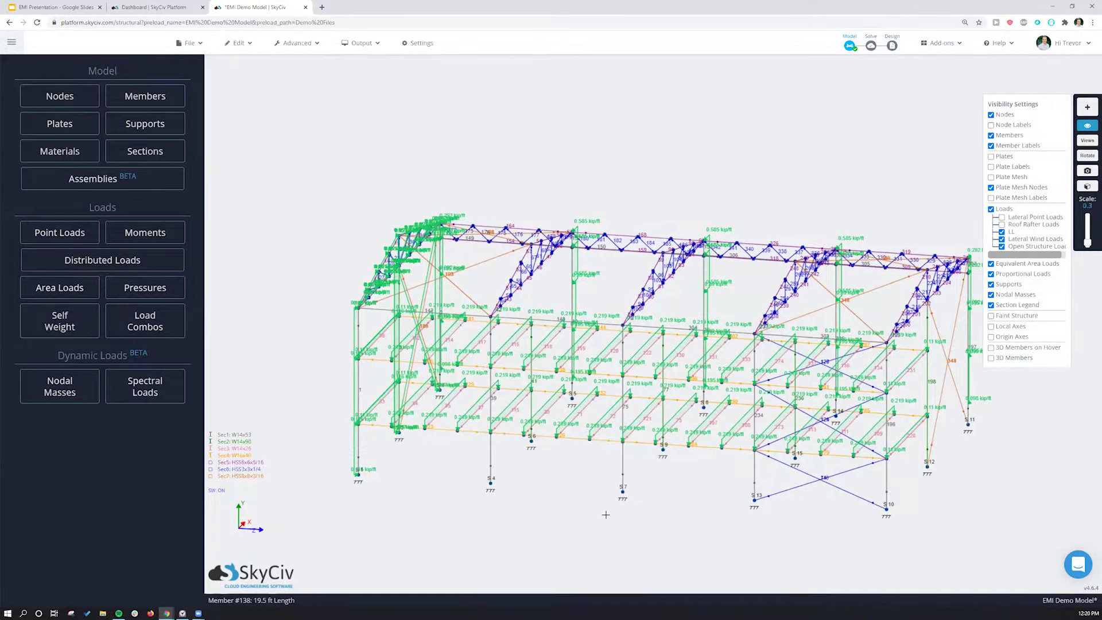
{"action": "right_click_drag", "start_coordinate": [627, 473], "coordinate": [609, 464]}
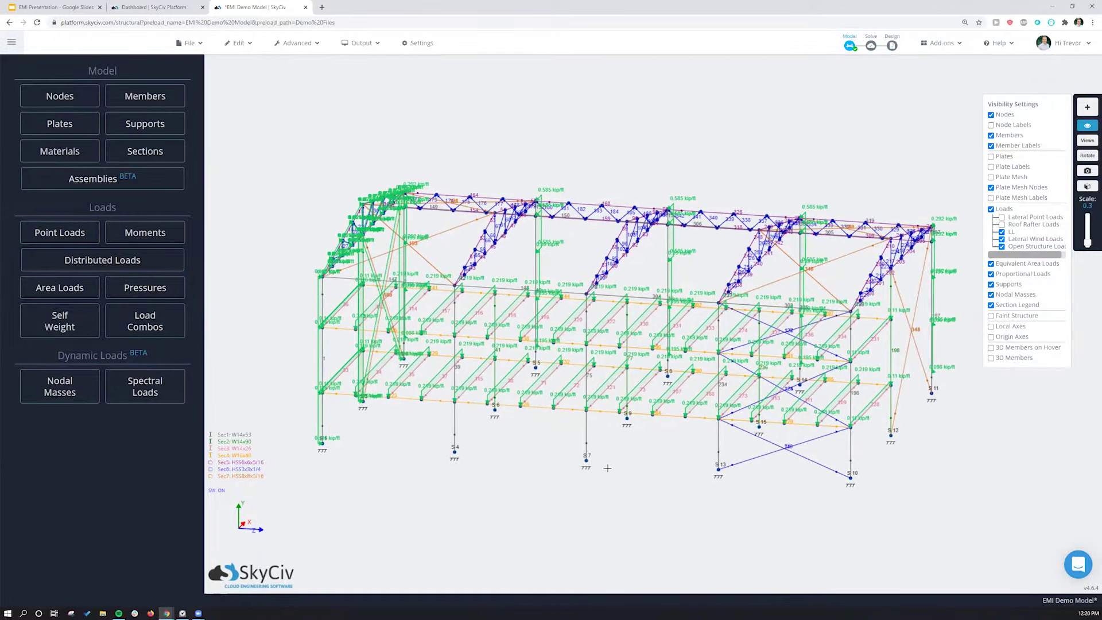
{"action": "left_click_drag", "start_coordinate": [611, 465], "coordinate": [613, 459]}
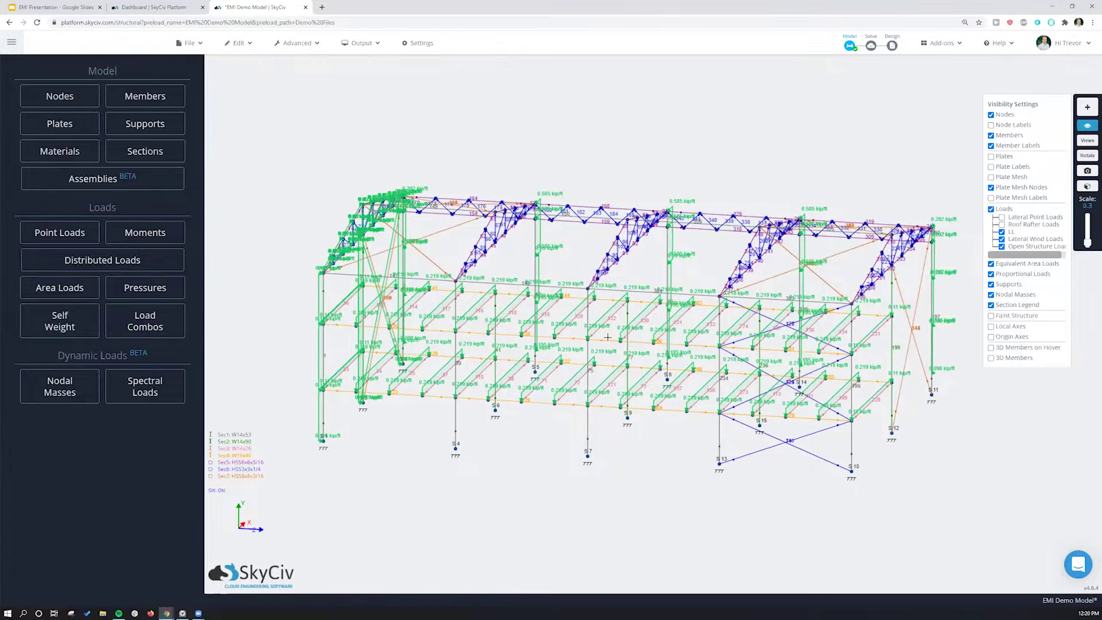
Hide the Lateral Wind Loads and Open Structure Loads groups, and examine the LL live loads on the floor members
{"action": "left_click", "coordinate": [1014, 238]}
{"action": "left_click", "coordinate": [1013, 246]}
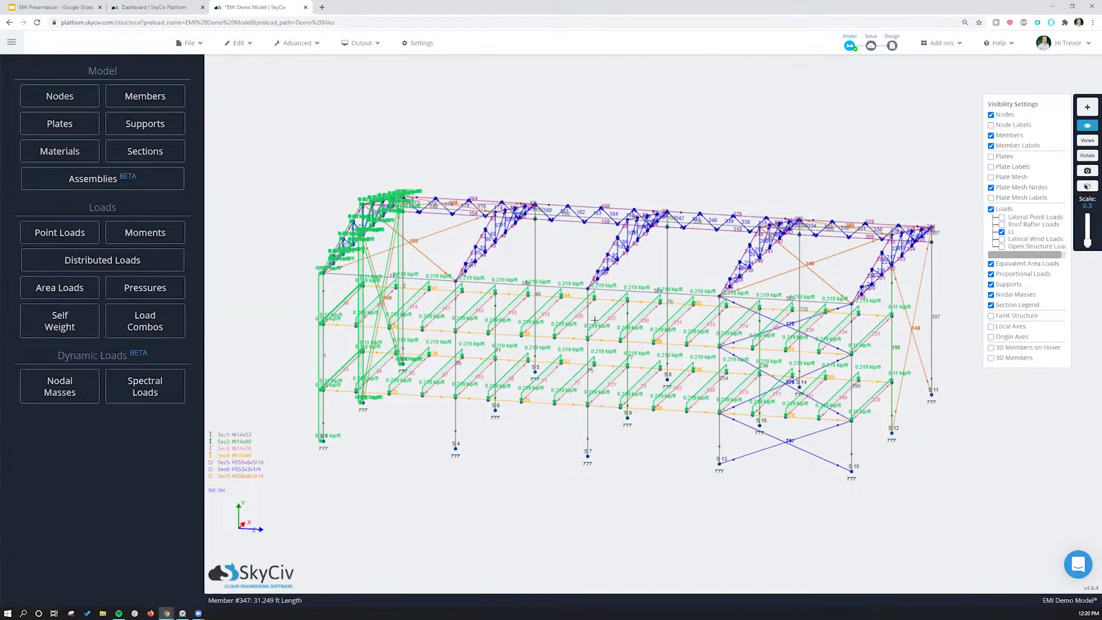
{"action": "scroll", "coordinate": [594, 320], "scroll_direction": "up", "scroll_amount": 3}
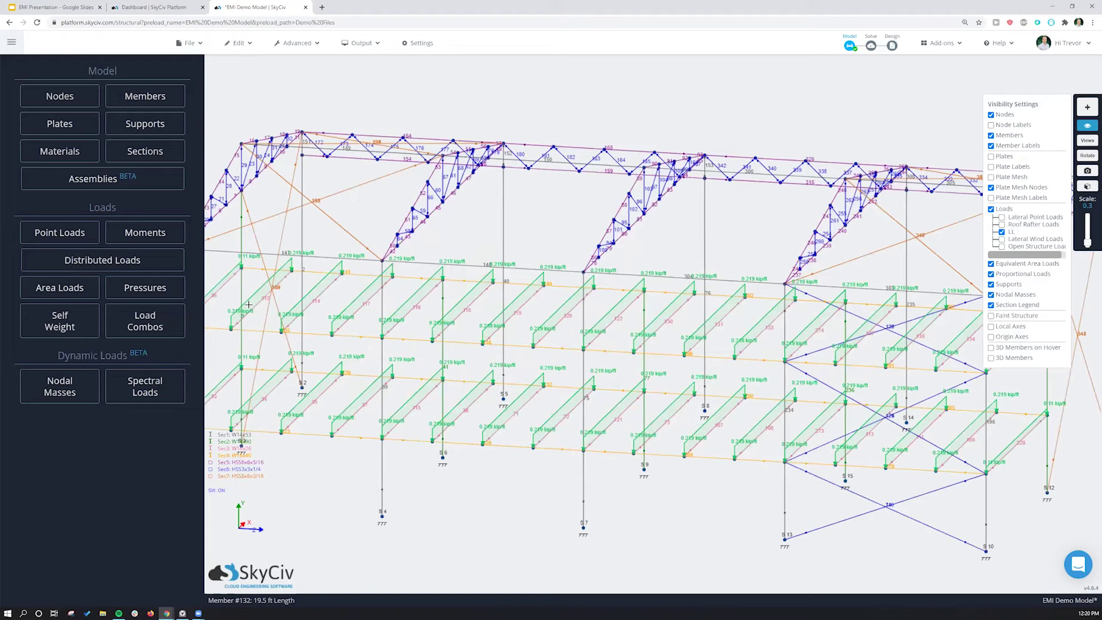
{"action": "scroll", "coordinate": [498, 396], "scroll_direction": "down", "scroll_amount": 2}
{"action": "left_click_drag", "start_coordinate": [874, 348], "coordinate": [843, 341]}
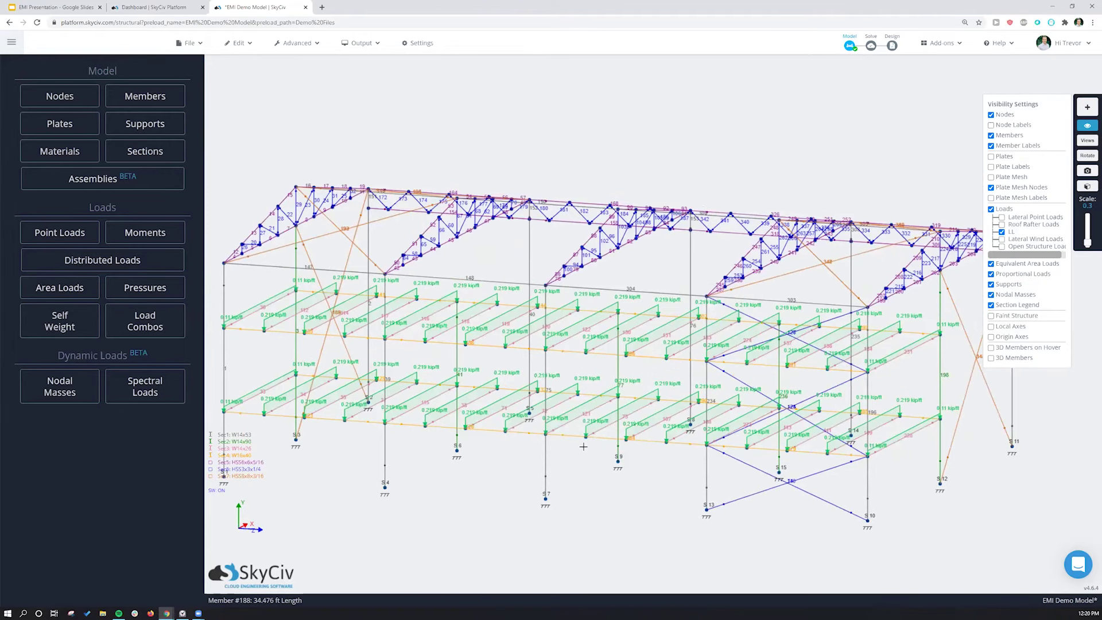
Hide the LL group, display only the Lateral Wind Loads, and examine them from the loaded side of the structure
{"action": "left_click", "coordinate": [1012, 232]}
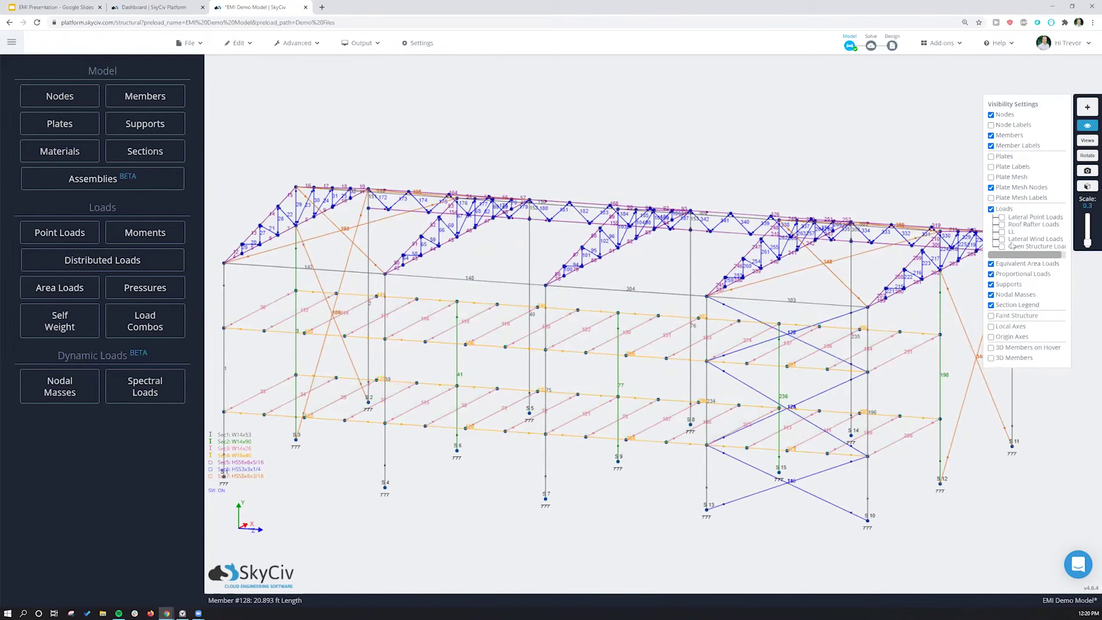
{"action": "left_click", "coordinate": [1009, 246]}
{"action": "left_click", "coordinate": [1005, 246]}
{"action": "left_click", "coordinate": [1002, 239]}
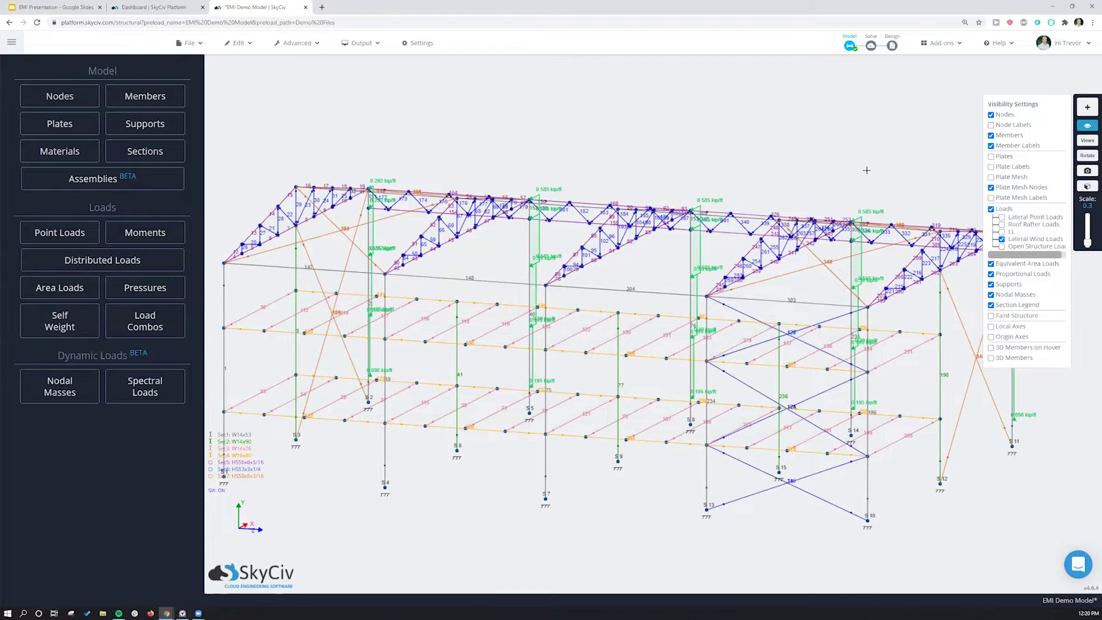
{"action": "left_click_drag", "start_coordinate": [769, 172], "coordinate": [622, 231]}
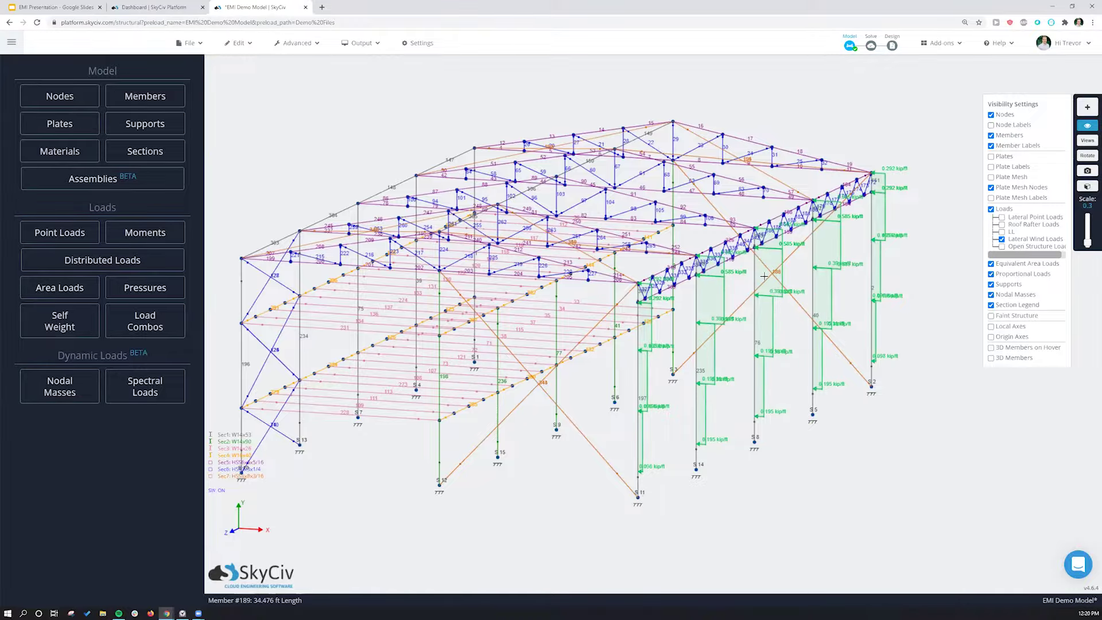
{"action": "left_click_drag", "start_coordinate": [848, 425], "coordinate": [959, 376]}
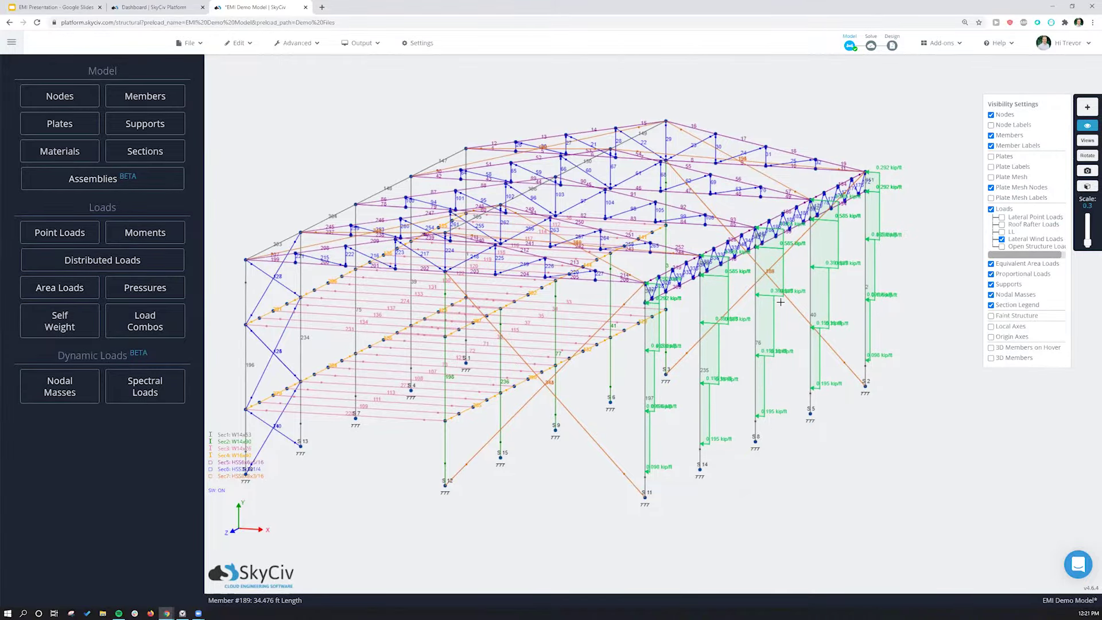
{"action": "left_click_drag", "start_coordinate": [610, 475], "coordinate": [588, 489]}
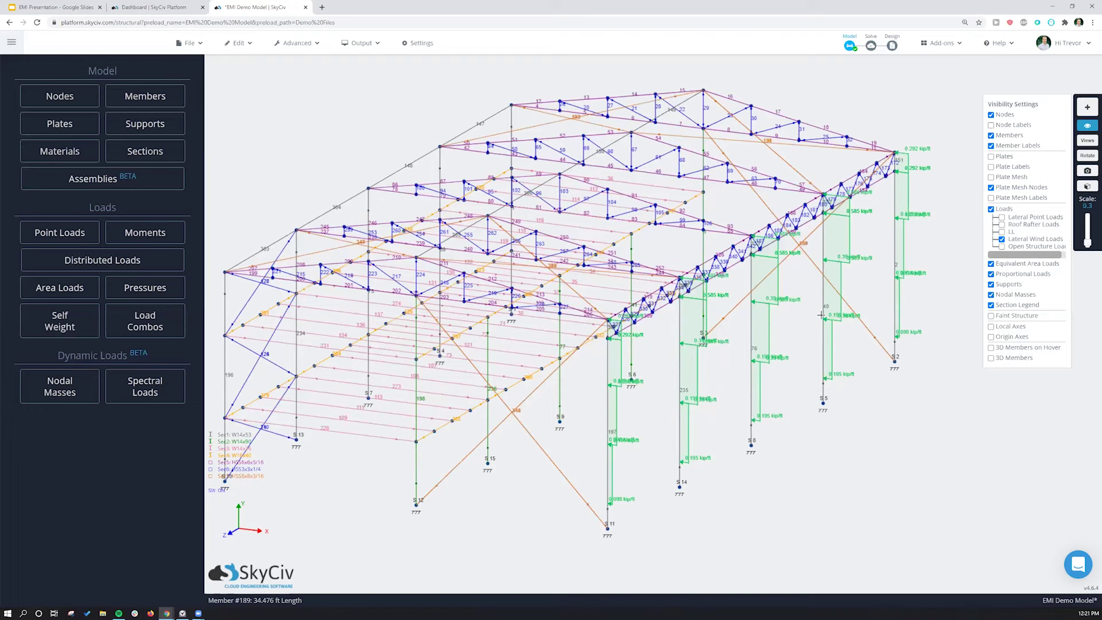
Display only the Open Structure Loads instead of the Lateral Wind Loads, and examine them closely on the end frame's members
{"action": "left_click", "coordinate": [1051, 240]}
{"action": "left_click", "coordinate": [1027, 247]}
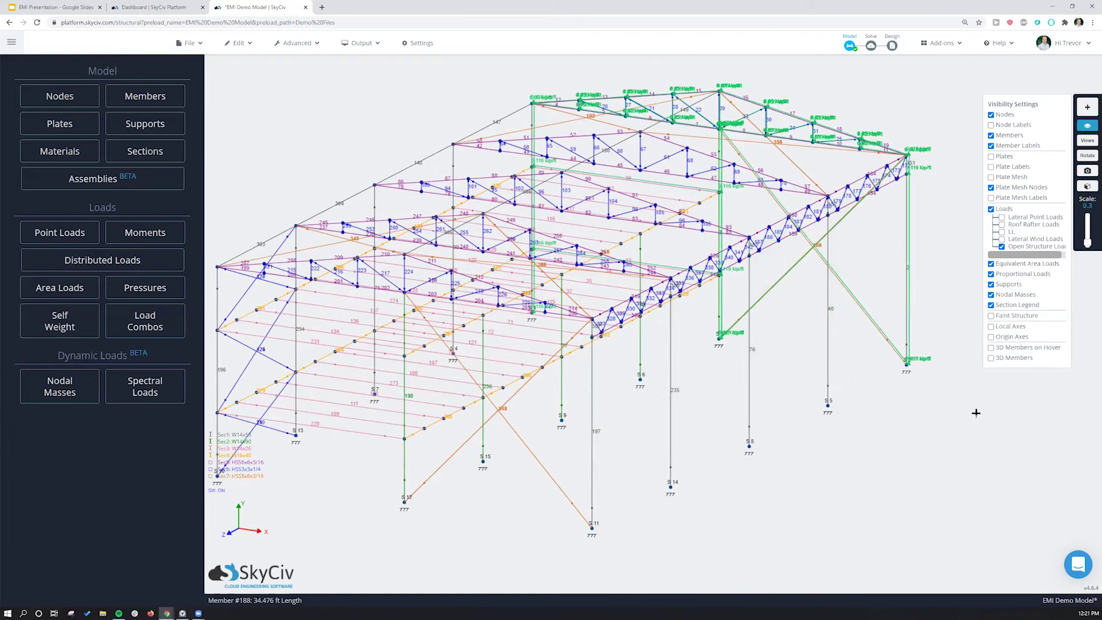
{"action": "left_click_drag", "start_coordinate": [920, 416], "coordinate": [874, 414]}
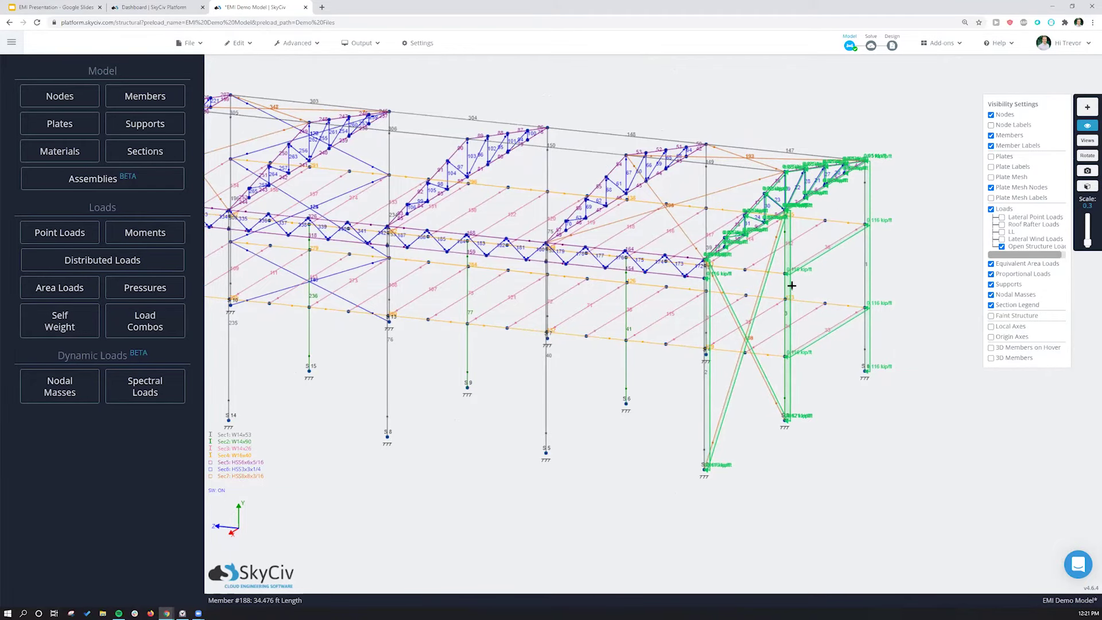
{"action": "scroll", "coordinate": [780, 286], "scroll_direction": "up", "scroll_amount": 1}
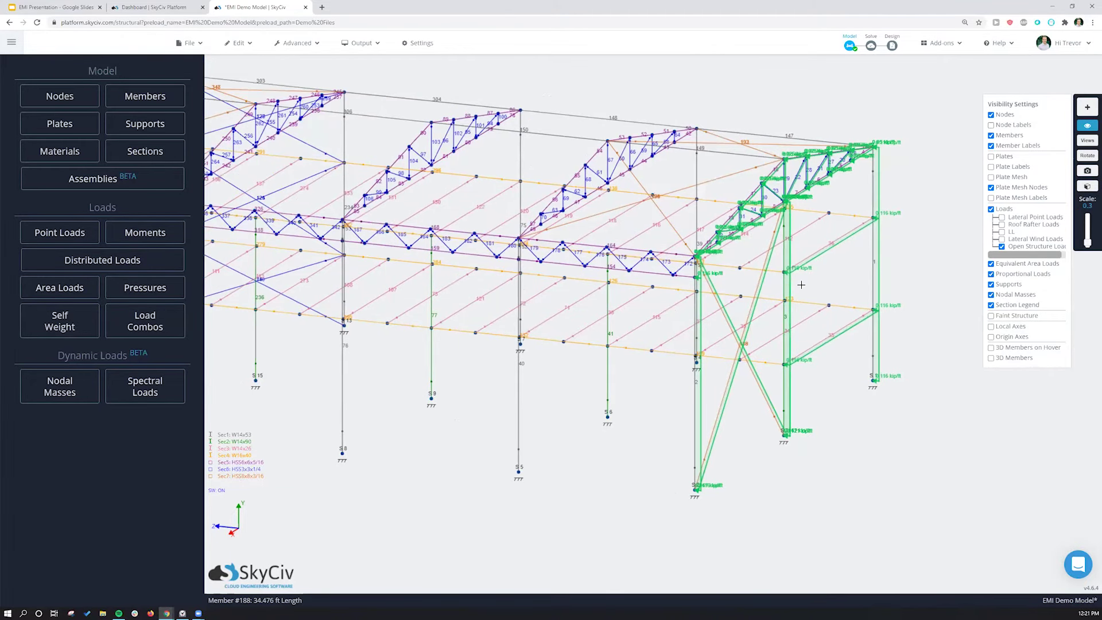
{"action": "scroll", "coordinate": [801, 284], "scroll_direction": "up", "scroll_amount": 1}
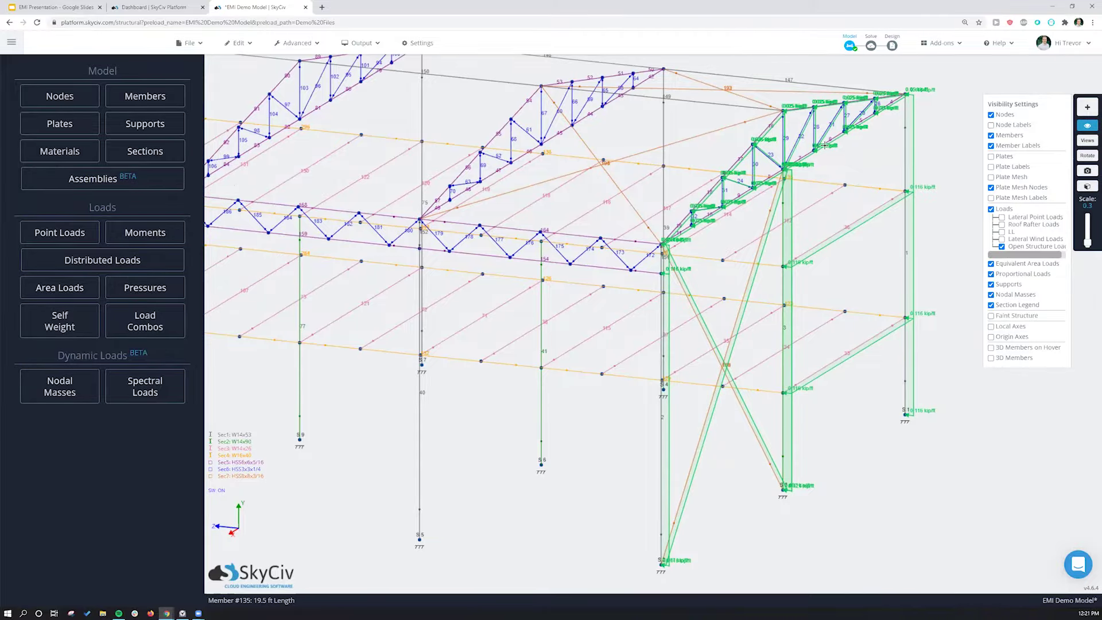
{"action": "scroll", "coordinate": [780, 283], "scroll_direction": "up", "scroll_amount": 1}
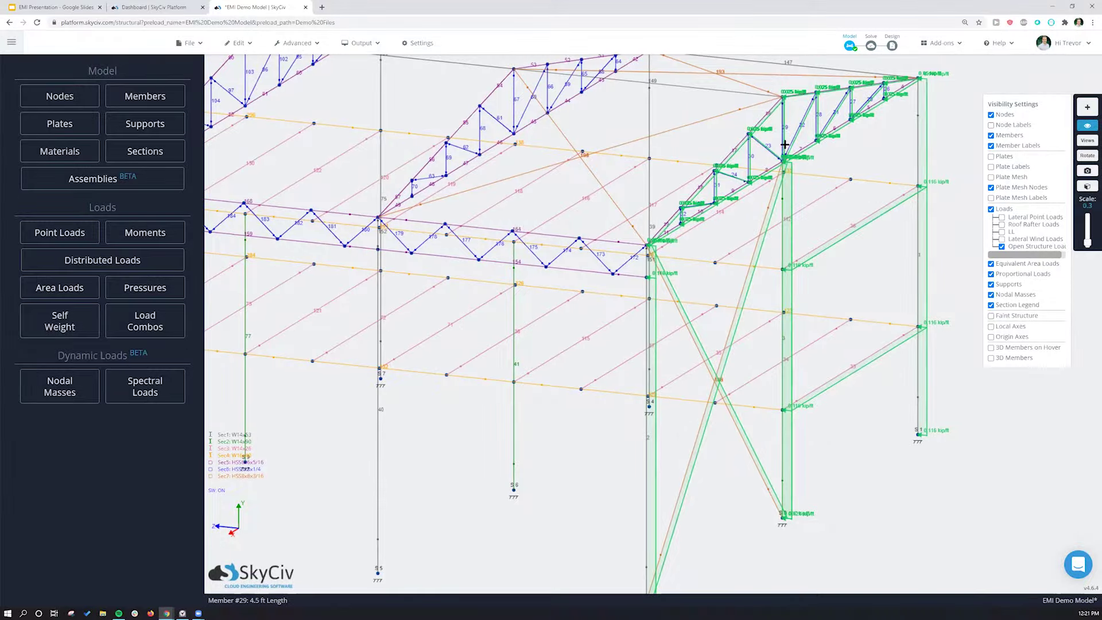
{"action": "scroll", "coordinate": [784, 129], "scroll_direction": "up", "scroll_amount": 1}
{"action": "scroll", "coordinate": [784, 130], "scroll_direction": "up", "scroll_amount": 2}
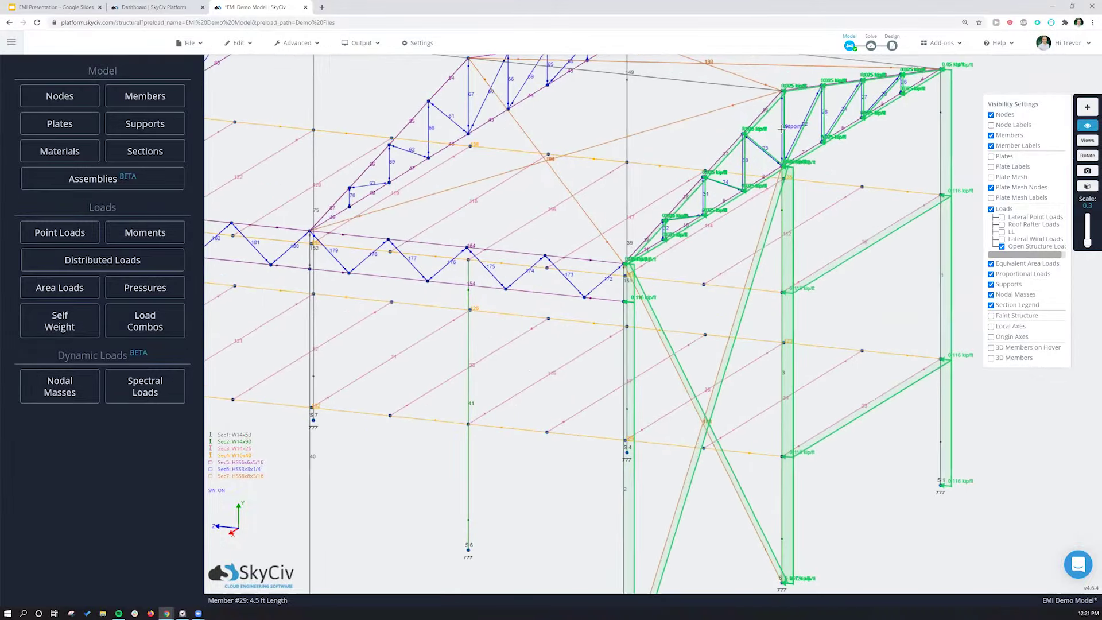
{"action": "scroll", "coordinate": [780, 132], "scroll_direction": "down", "scroll_amount": 4}
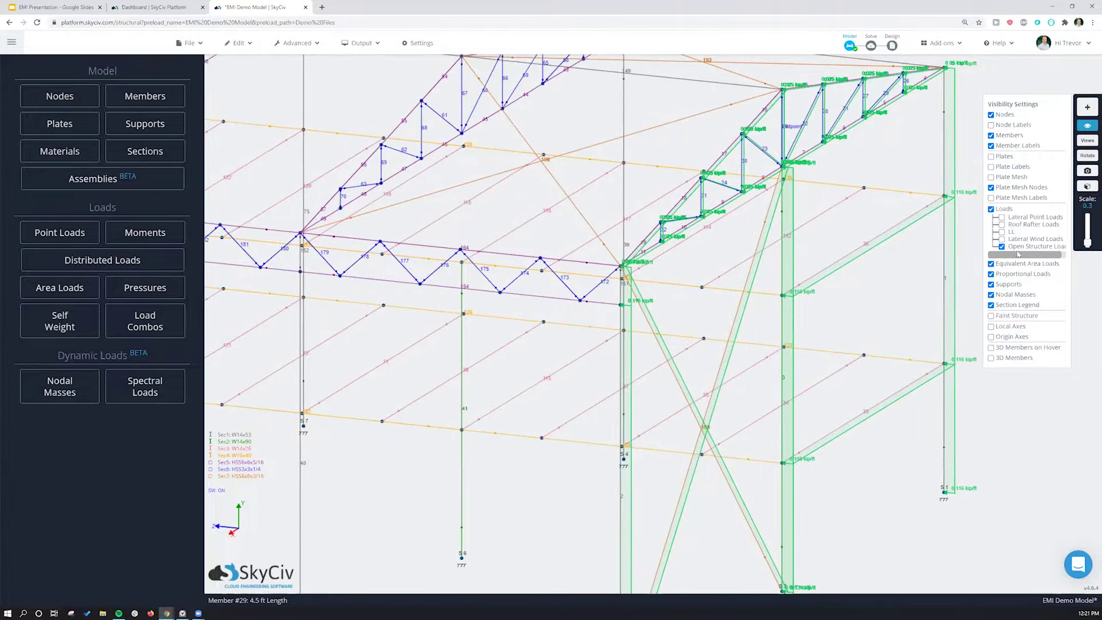
Turn all load groups back on and view the fully loaded structure
{"action": "left_click", "coordinate": [1014, 246]}
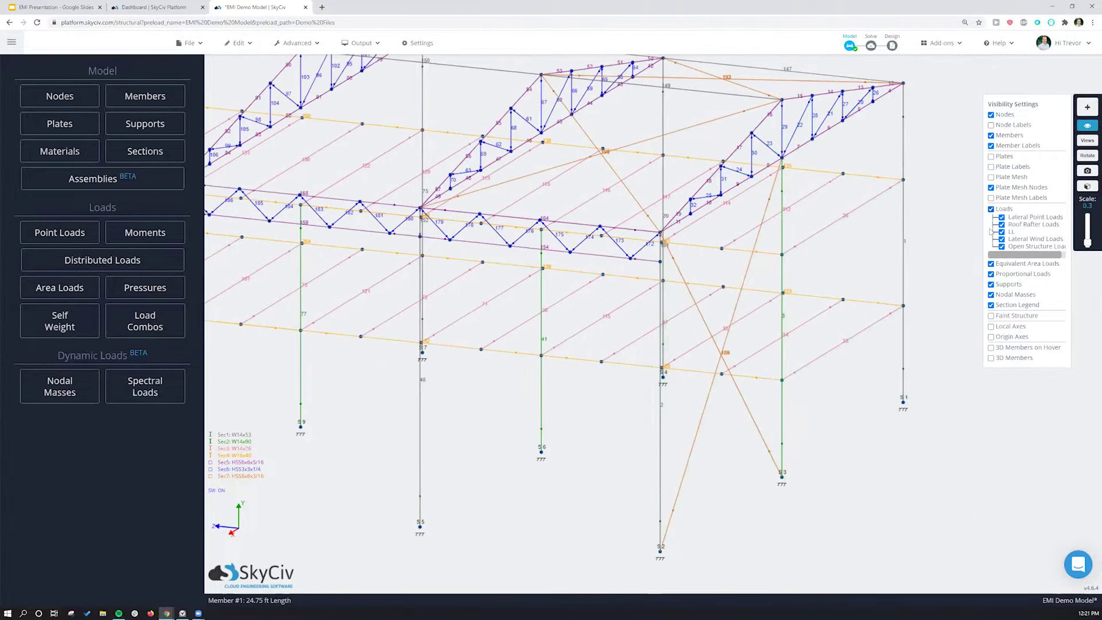
{"action": "left_click", "coordinate": [990, 209]}
{"action": "scroll", "coordinate": [949, 401], "scroll_direction": "down", "scroll_amount": 2}
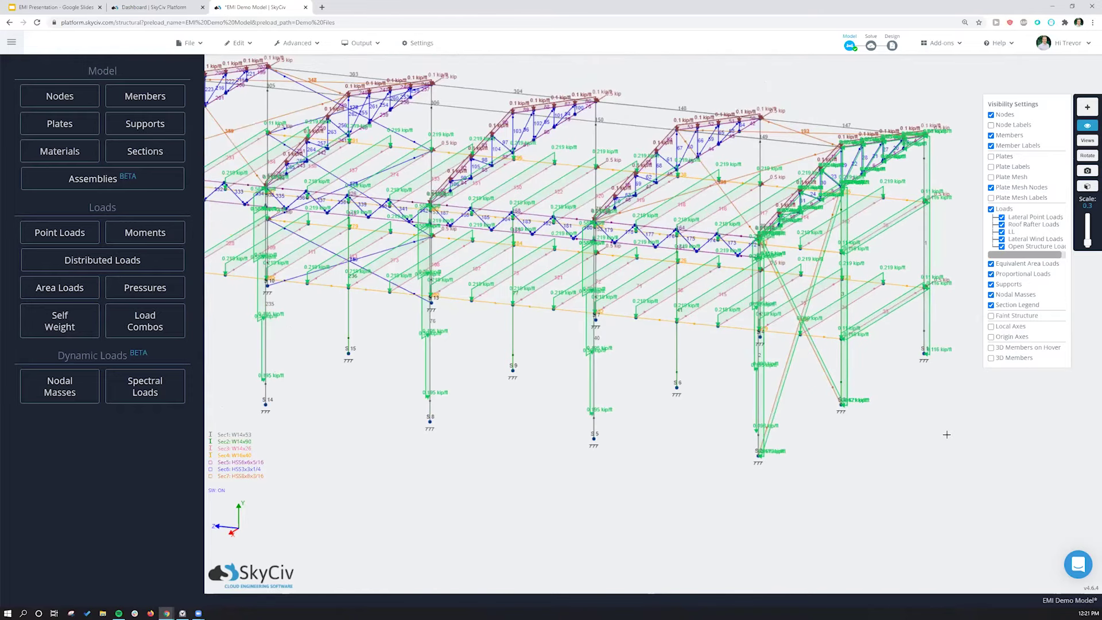
{"action": "scroll", "coordinate": [910, 425], "scroll_direction": "down", "scroll_amount": 1}
{"action": "scroll", "coordinate": [777, 440], "scroll_direction": "down", "scroll_amount": 2}
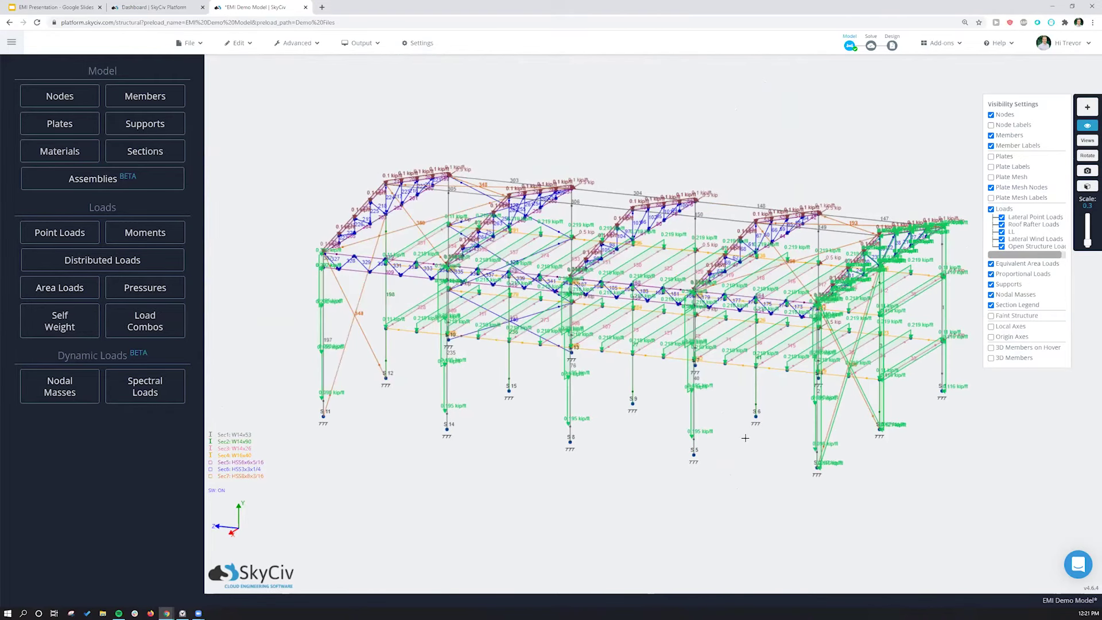
{"action": "left_click_drag", "start_coordinate": [920, 476], "coordinate": [863, 456]}
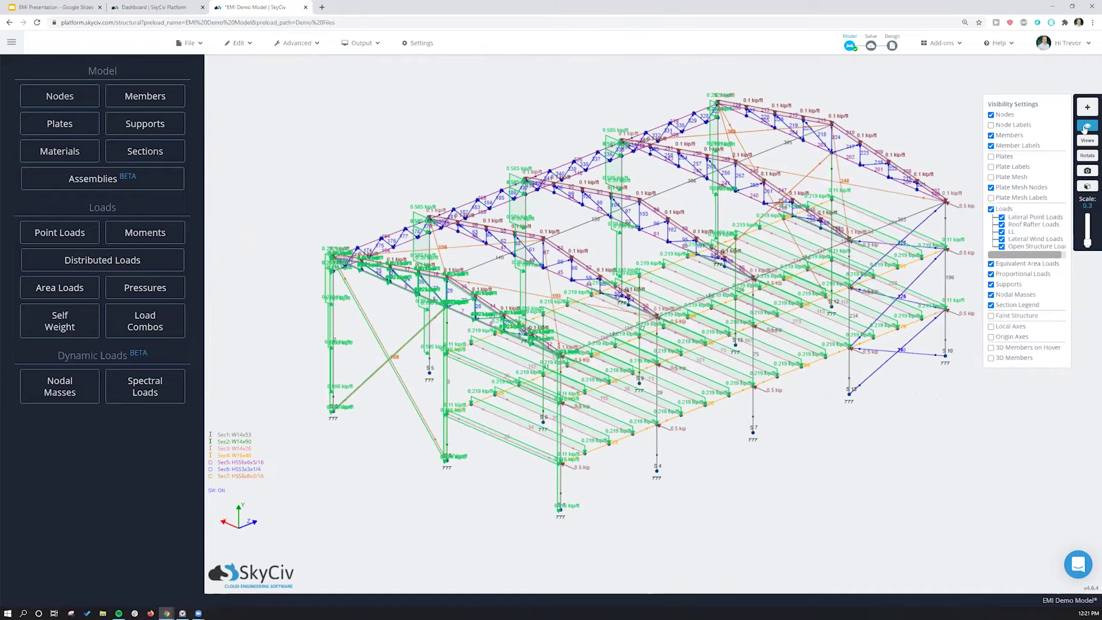
Run a linear static analysis, and look through the available load combinations, cases, groups and envelopes without changing the selection
{"action": "mouse_move", "coordinate": [871, 45]}
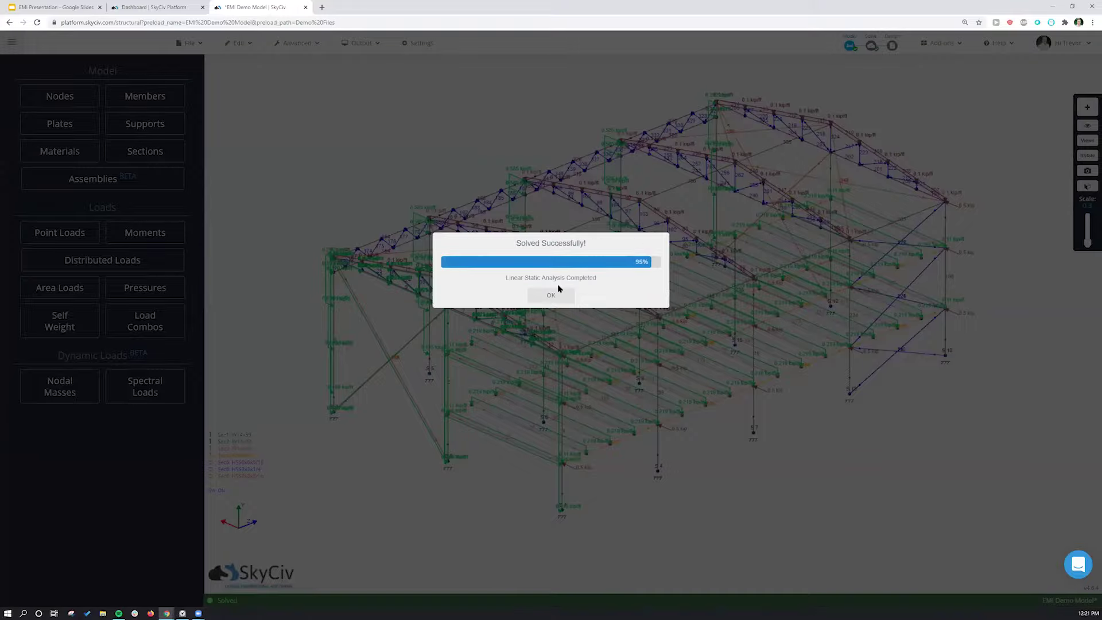
{"action": "left_click", "coordinate": [557, 297]}
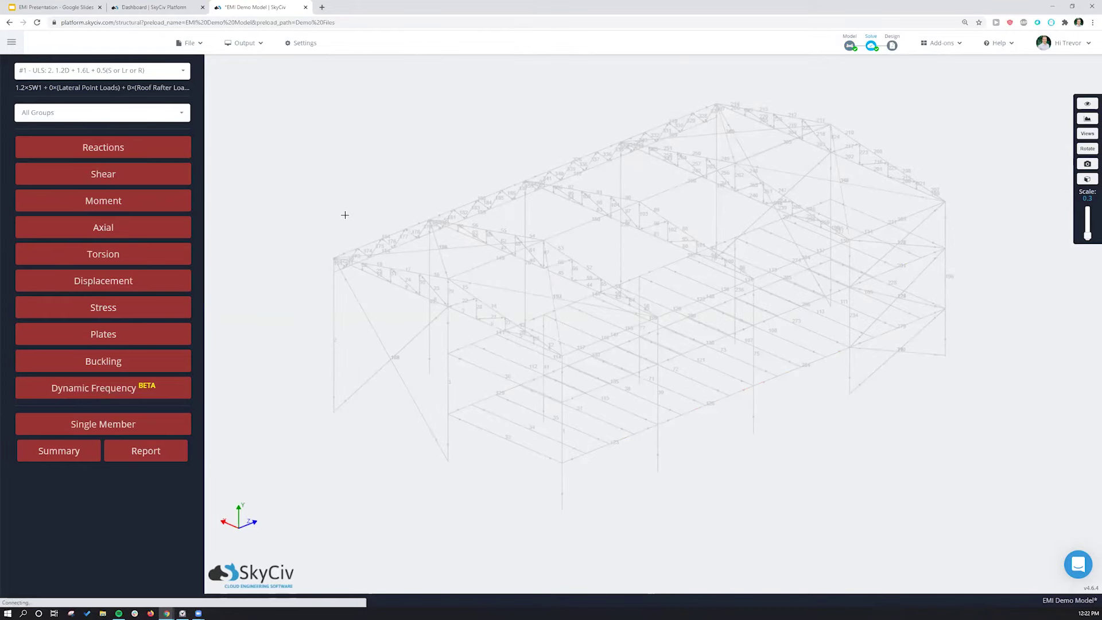
{"action": "left_click", "coordinate": [143, 71]}
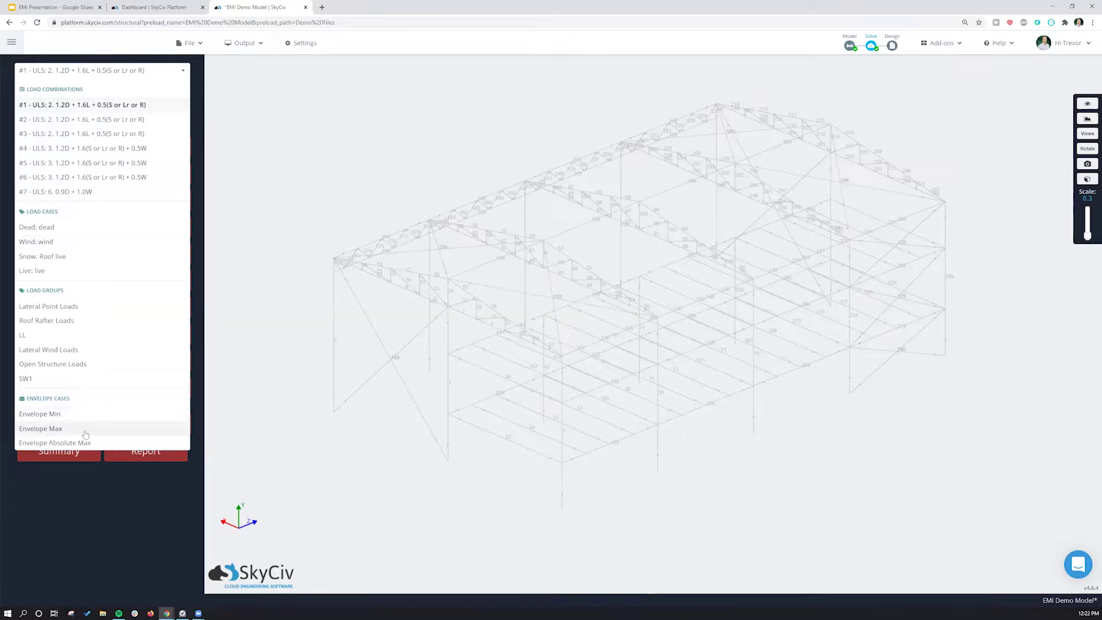
{"action": "left_click", "coordinate": [161, 73]}
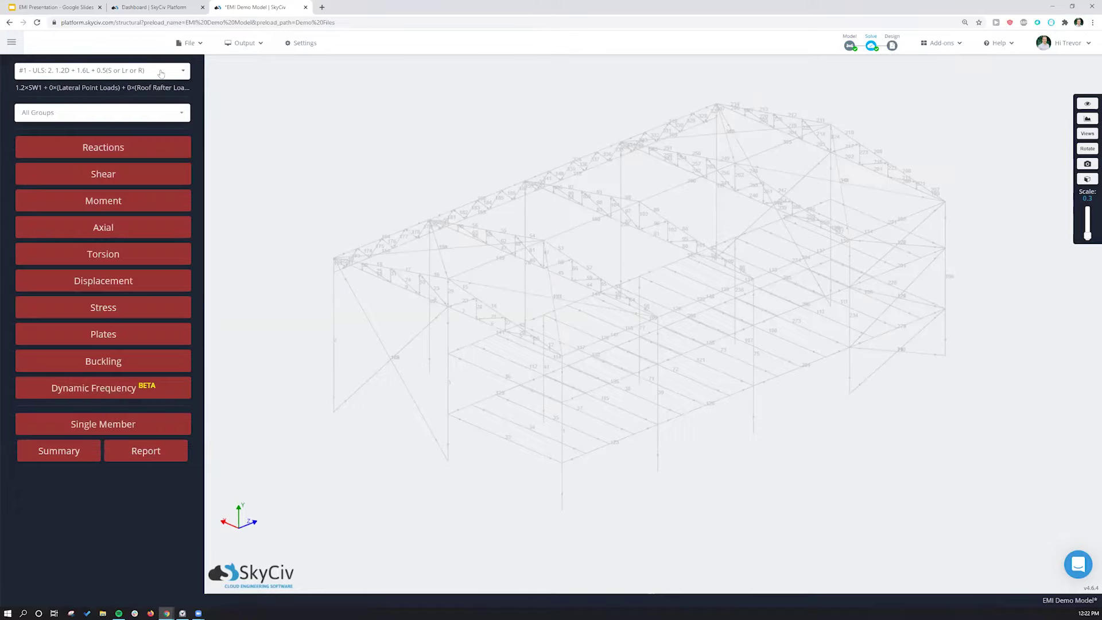
Display the bending moment diagrams about Z for load combination #1 and examine them on the floor beams
{"action": "left_click", "coordinate": [106, 202]}
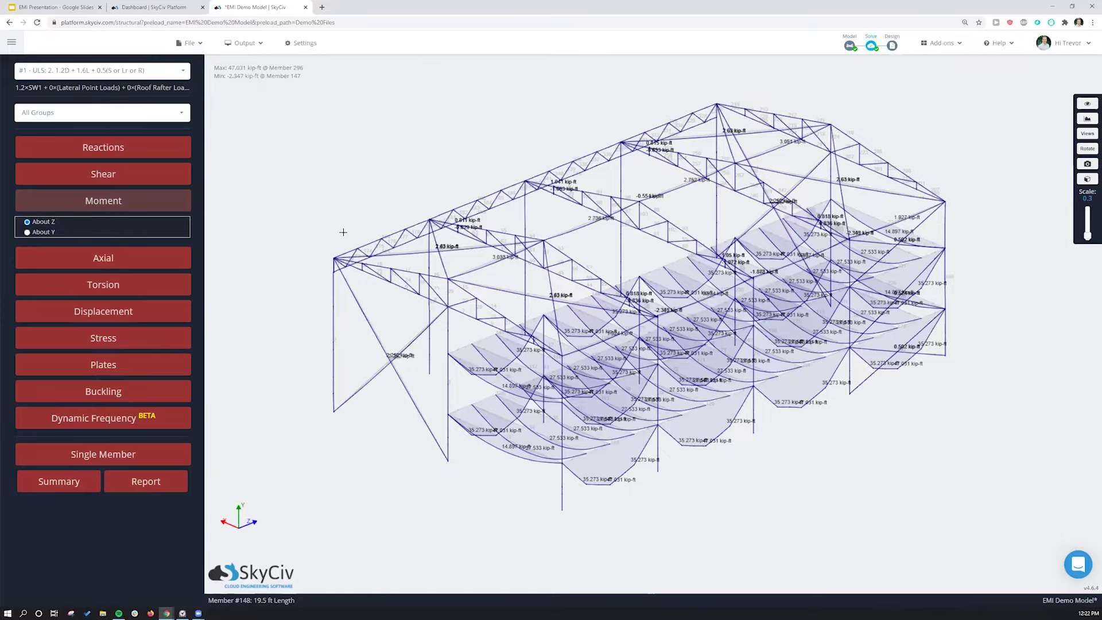
{"action": "left_click_drag", "start_coordinate": [357, 192], "coordinate": [557, 312]}
{"action": "left_click_drag", "start_coordinate": [711, 451], "coordinate": [714, 437]}
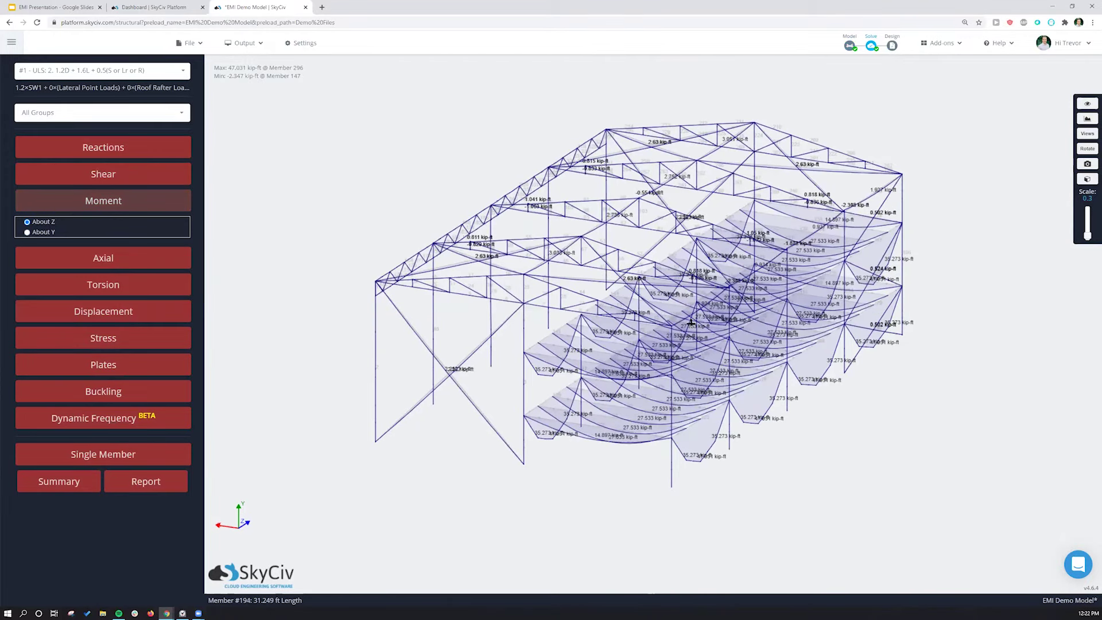
{"action": "scroll", "coordinate": [709, 304], "scroll_direction": "up", "scroll_amount": 2}
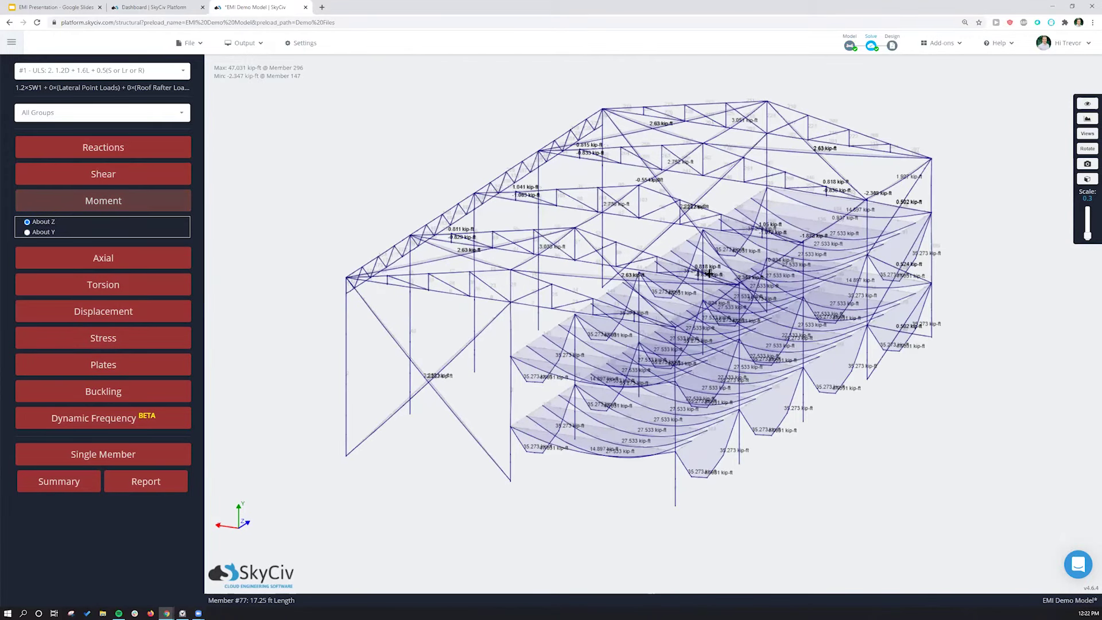
{"action": "scroll", "coordinate": [710, 274], "scroll_direction": "up", "scroll_amount": 2}
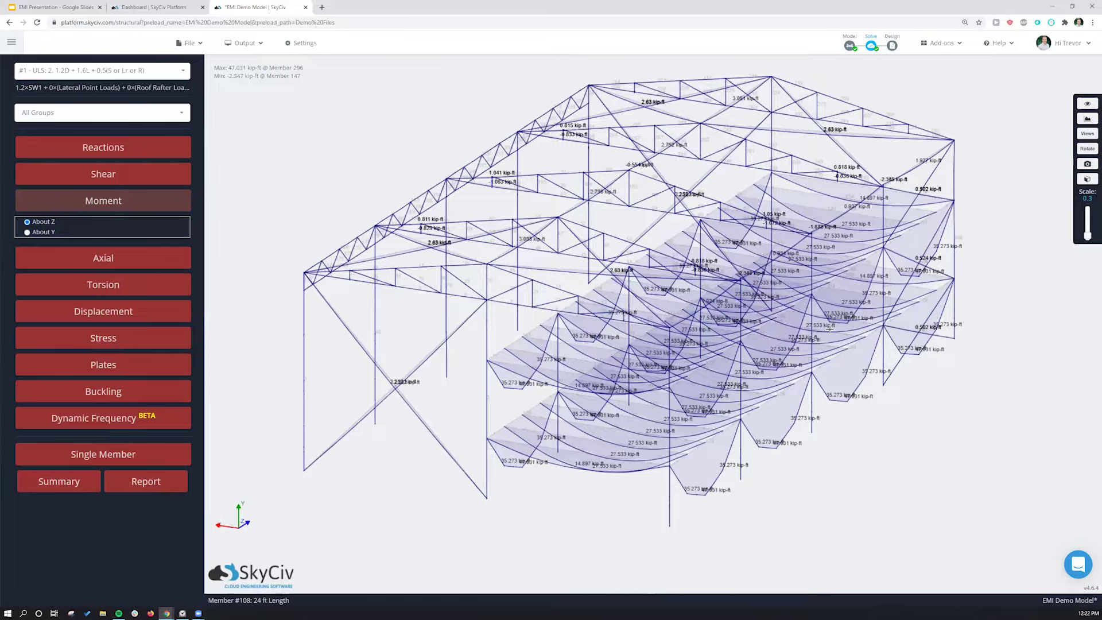
Restrict the results to the Central Columns group and display its axial forces instead of the moments
{"action": "left_click", "coordinate": [155, 118]}
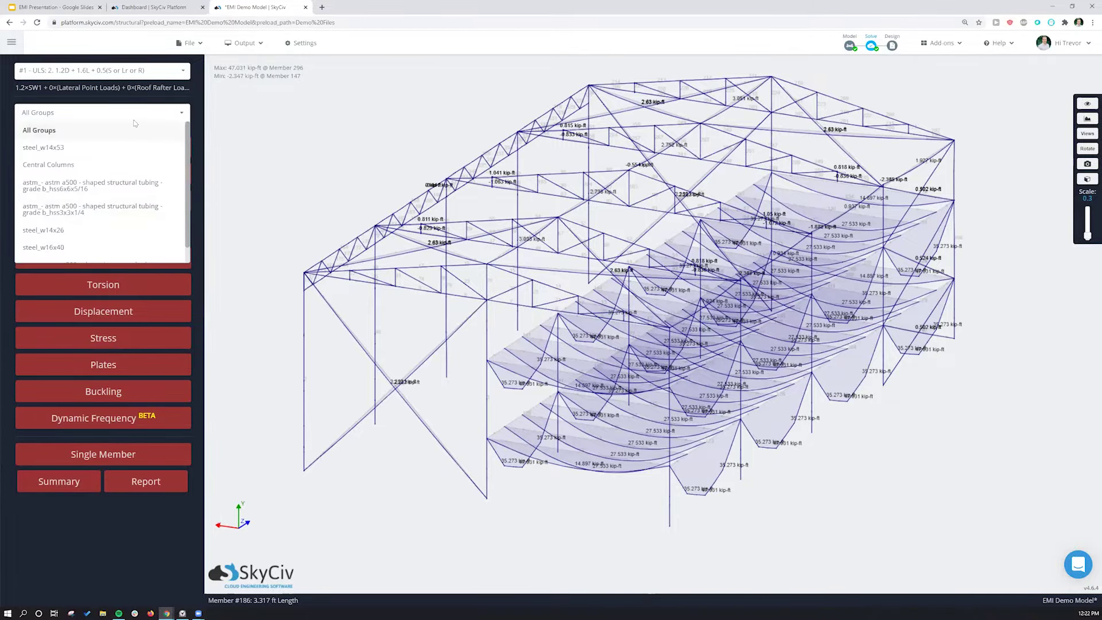
{"action": "left_click", "coordinate": [100, 165]}
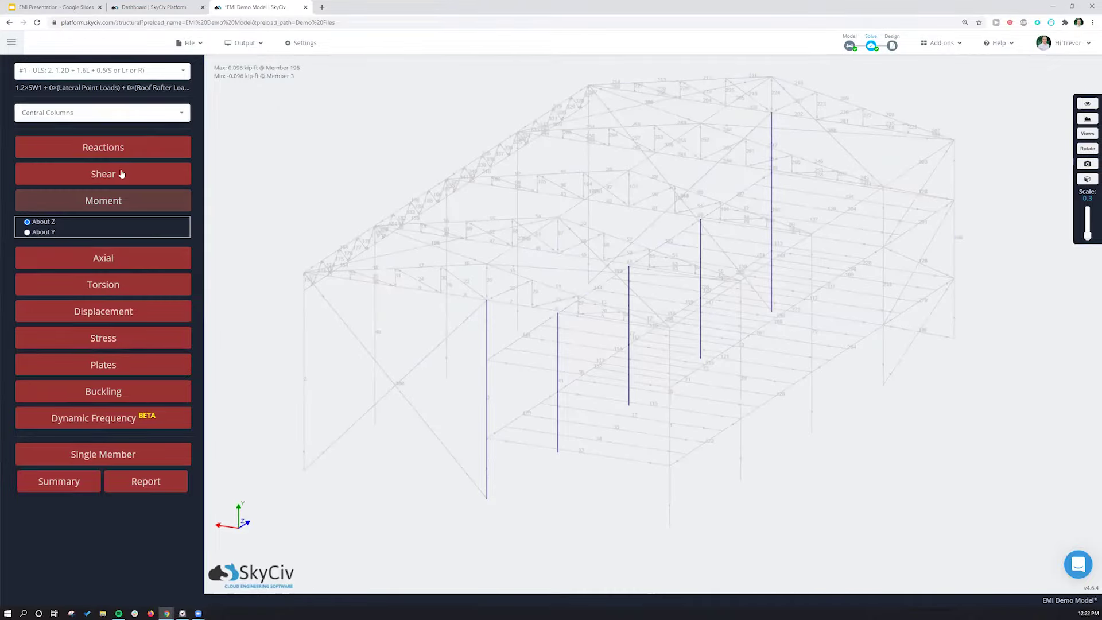
{"action": "left_click", "coordinate": [122, 201]}
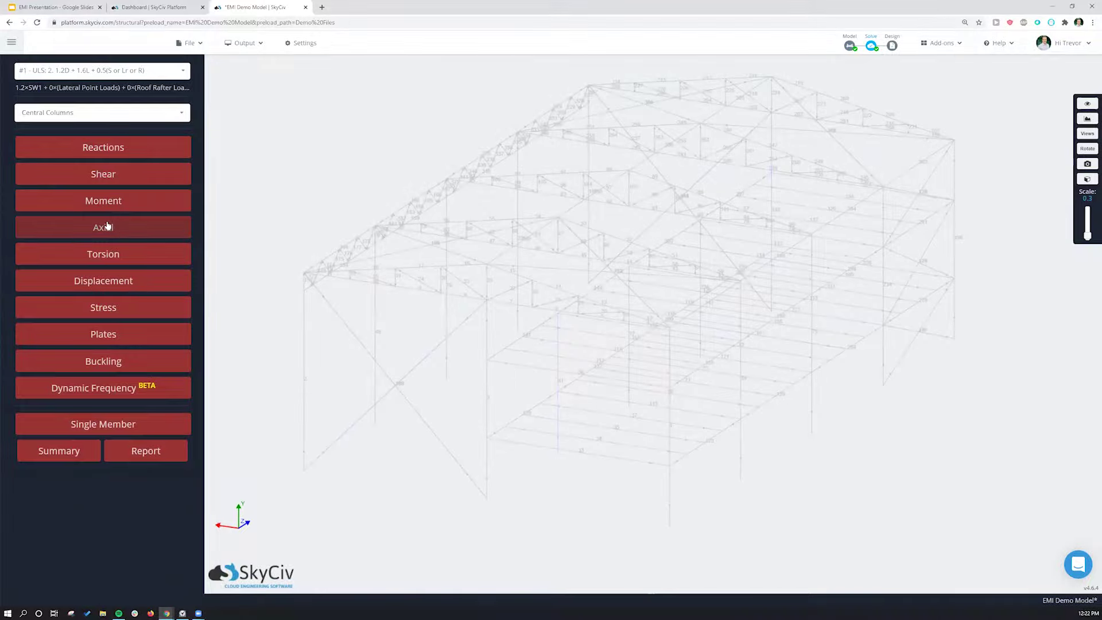
{"action": "left_click", "coordinate": [107, 226]}
Look through the member groups while keeping Central Columns selected, and turn off the axial force display
{"action": "left_click", "coordinate": [124, 115]}
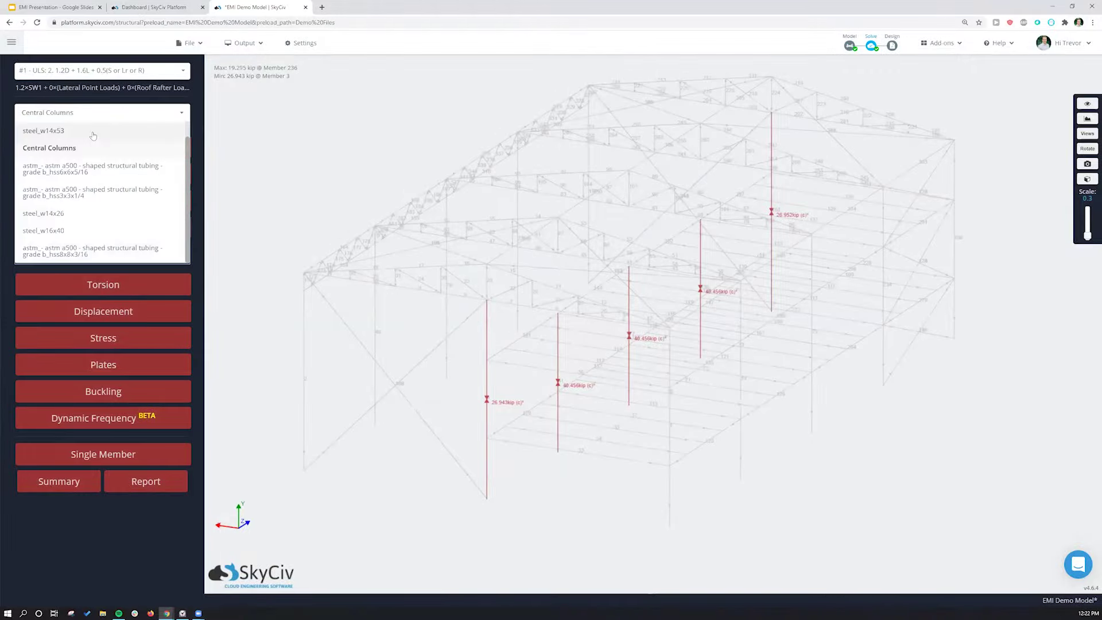
{"action": "left_click", "coordinate": [97, 128]}
{"action": "left_click", "coordinate": [103, 114]}
{"action": "left_click", "coordinate": [98, 148]}
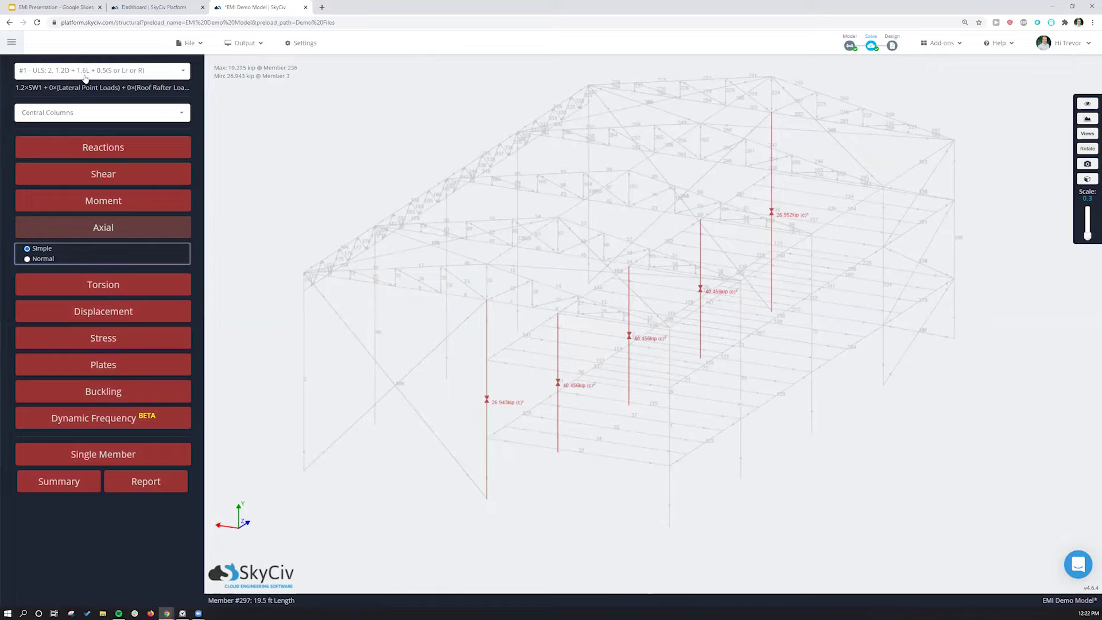
{"action": "left_click", "coordinate": [106, 225]}
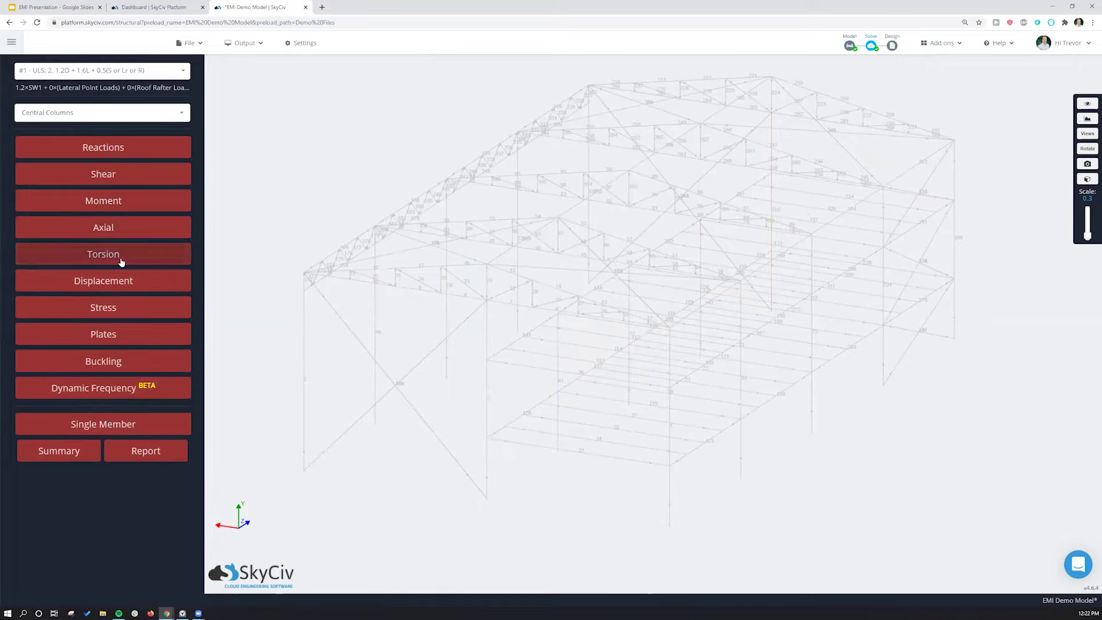
{"action": "left_click", "coordinate": [154, 113]}
{"action": "left_click", "coordinate": [153, 113]}
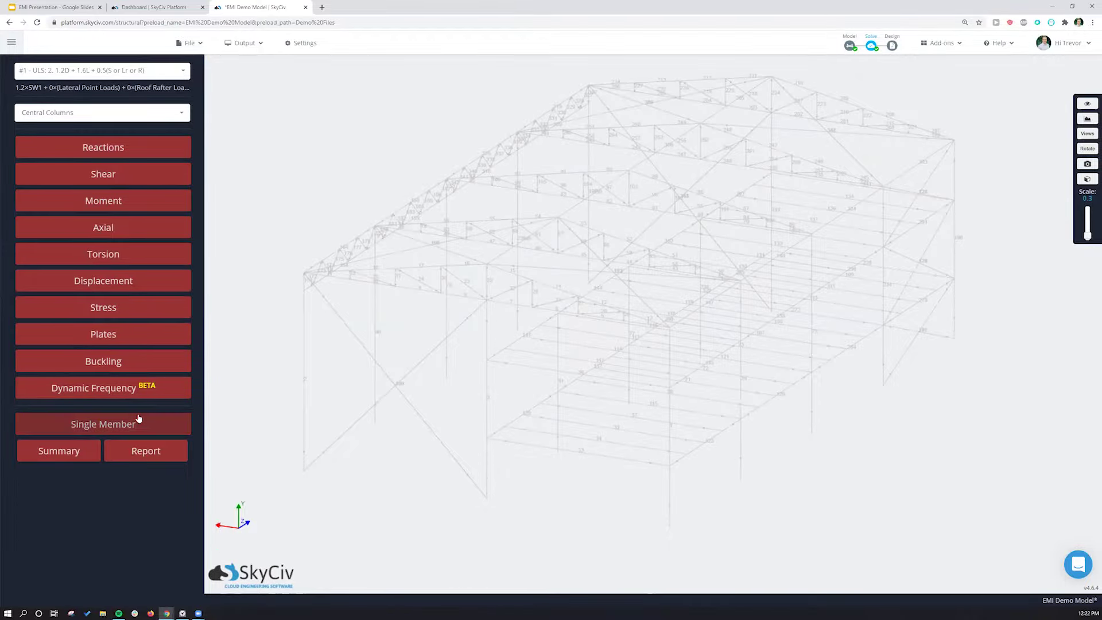
Create an analysis report with the bill of materials and single member reports limited to member 4, and open it for viewing
{"action": "left_click", "coordinate": [147, 451]}
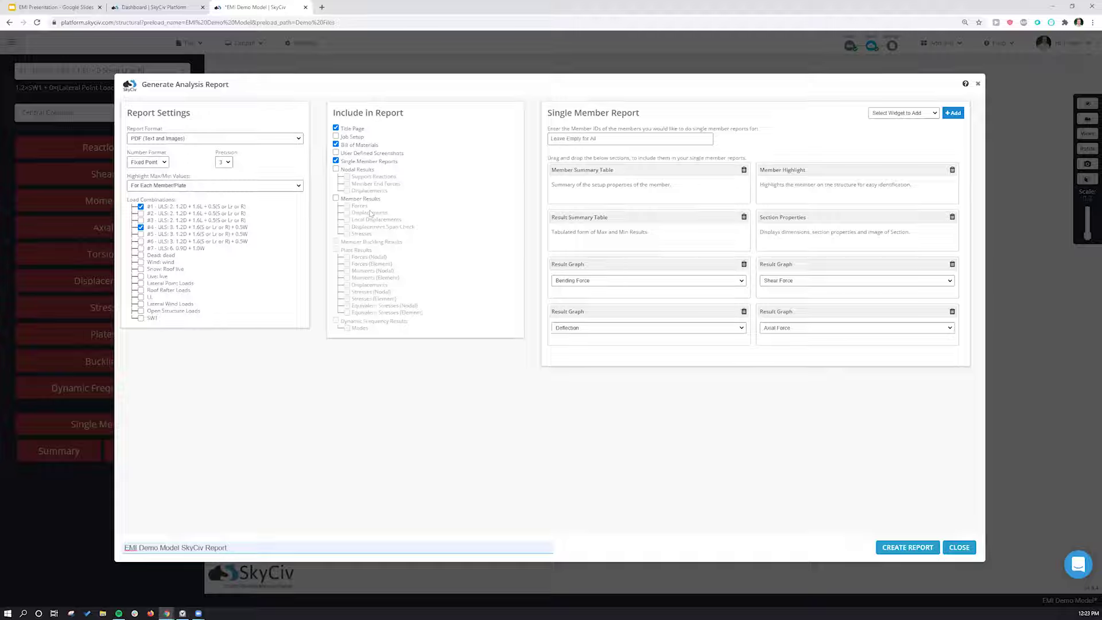
{"action": "left_click", "coordinate": [353, 144]}
{"action": "left_click", "coordinate": [339, 145]}
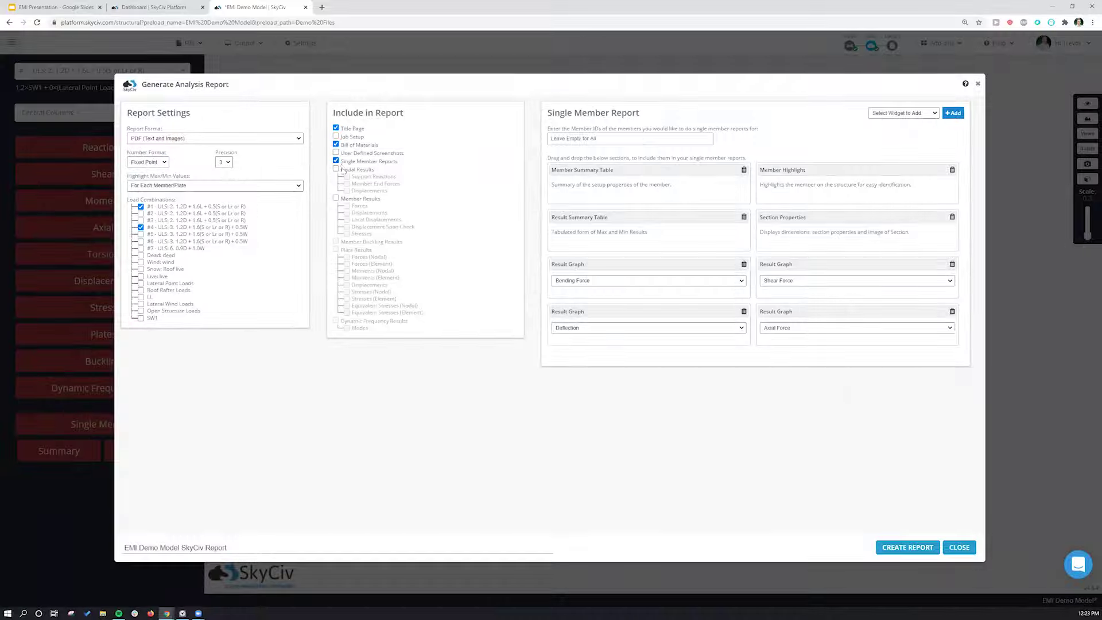
{"action": "left_click", "coordinate": [578, 140]}
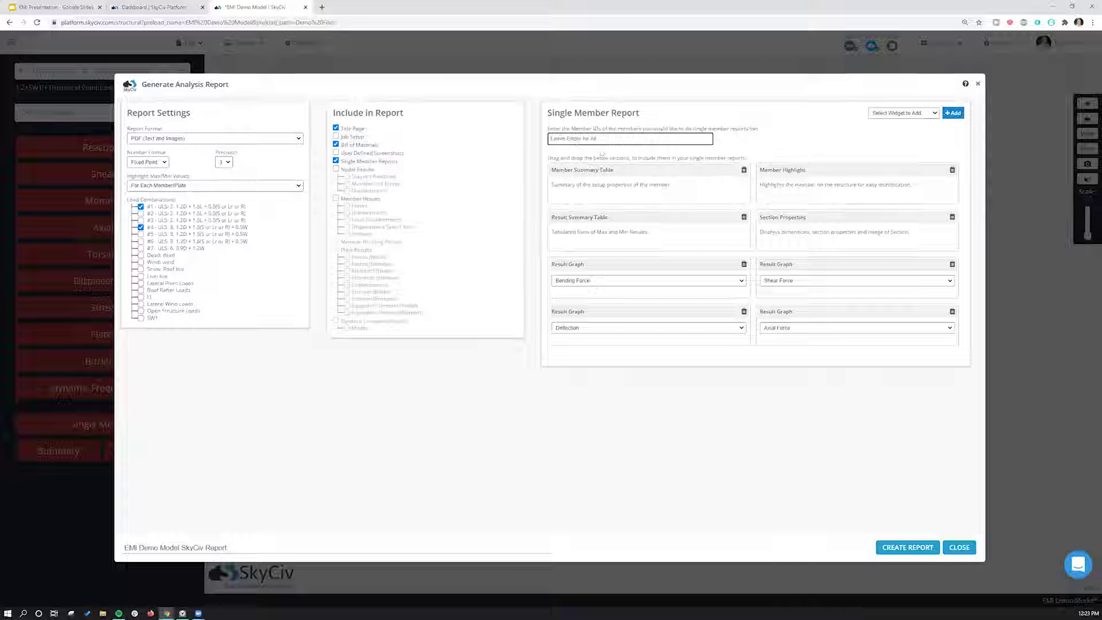
{"action": "type", "text": "4"}
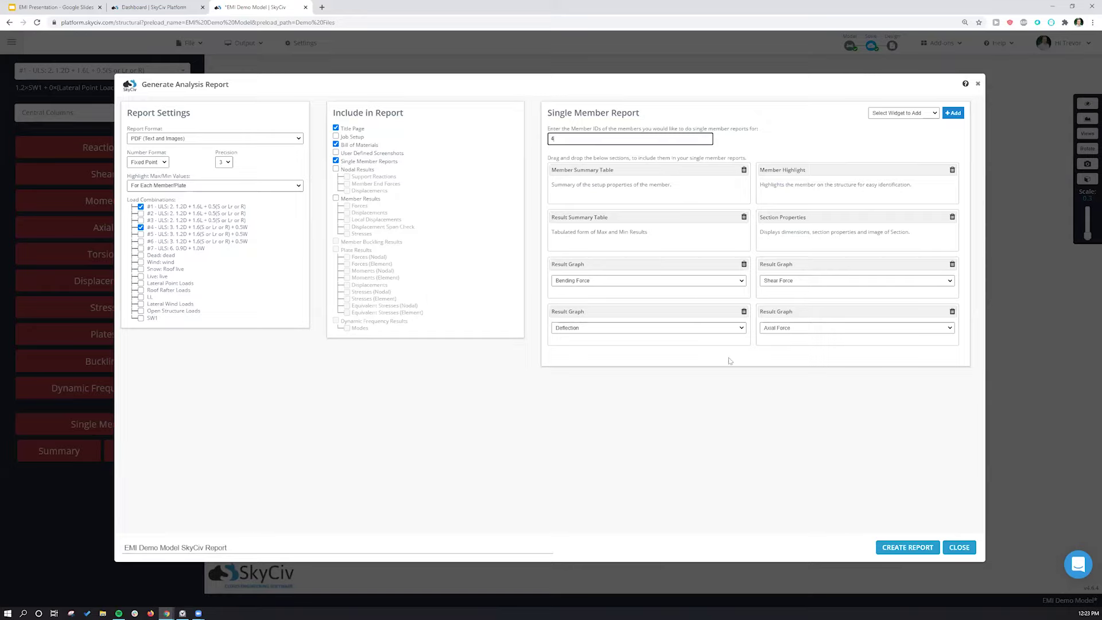
{"action": "left_click", "coordinate": [895, 548]}
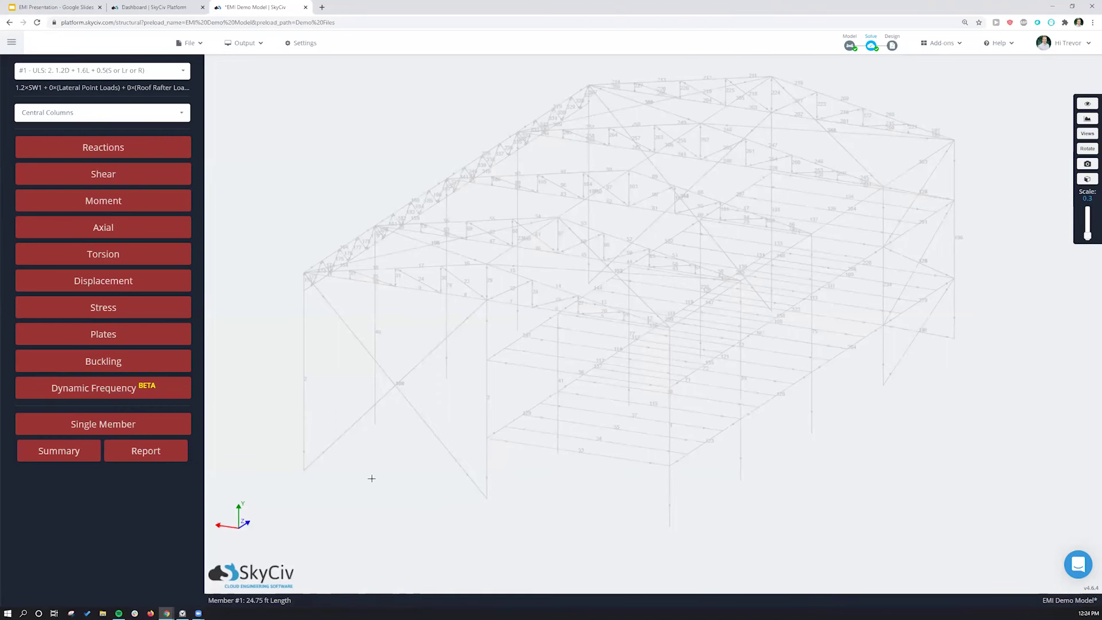
{"action": "left_click_drag", "start_coordinate": [417, 473], "coordinate": [81, 317]}
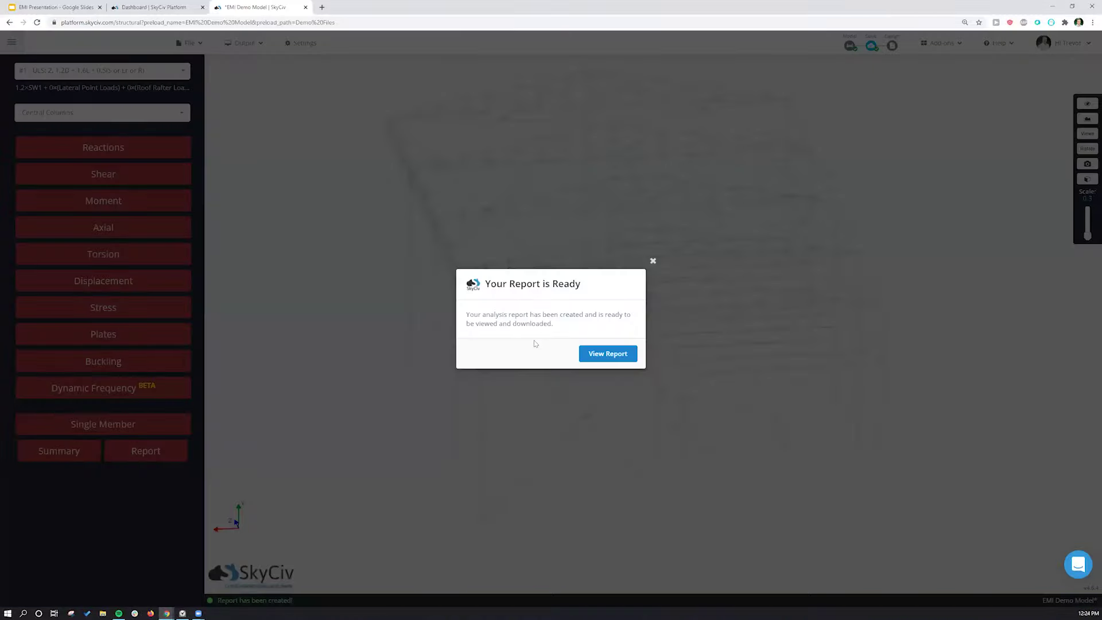
{"action": "left_click", "coordinate": [603, 355]}
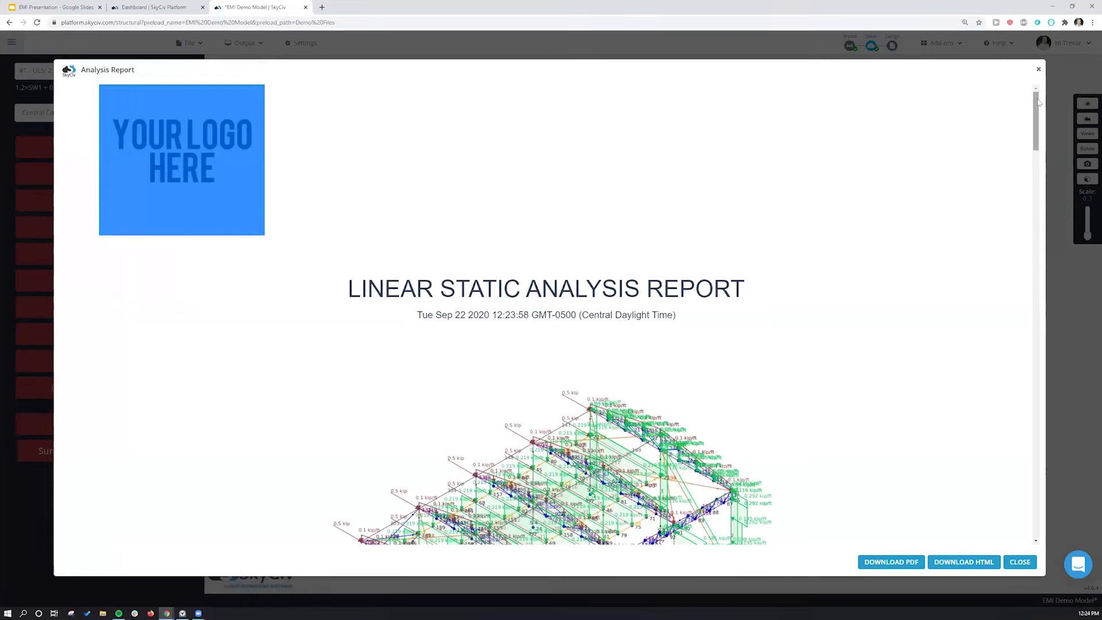
Examine member 4's summary table, stress results, section properties and force graphs in the analysis report, and close the report
{"action": "left_click_drag", "start_coordinate": [1034, 111], "coordinate": [1003, 261]}
{"action": "scroll", "coordinate": [517, 270], "scroll_direction": "down", "scroll_amount": 2}
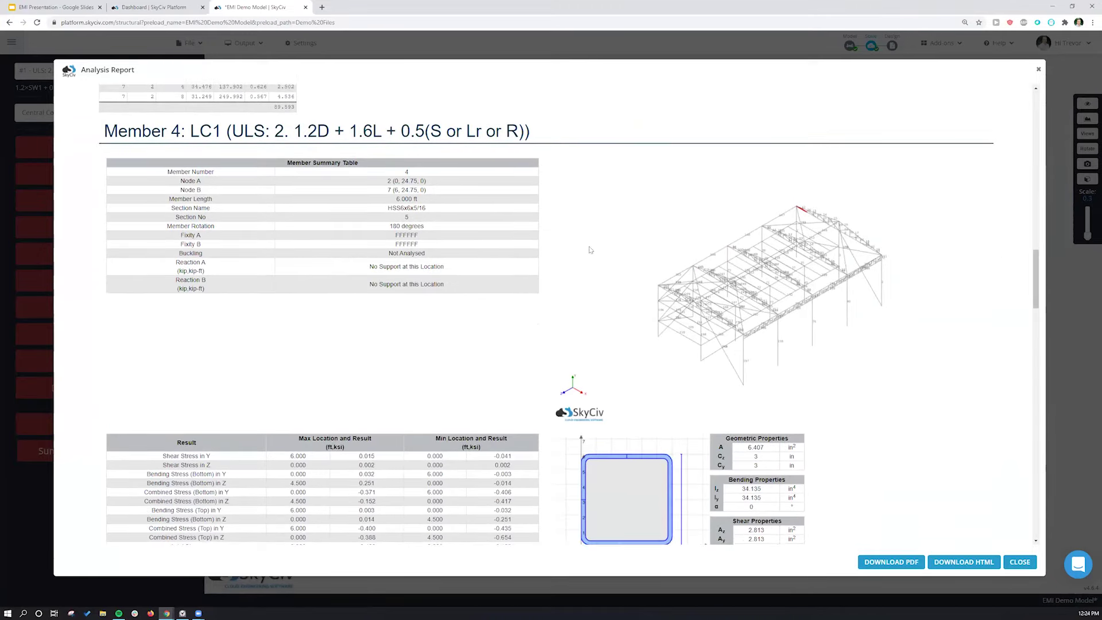
{"action": "scroll", "coordinate": [442, 293], "scroll_direction": "up", "scroll_amount": 2}
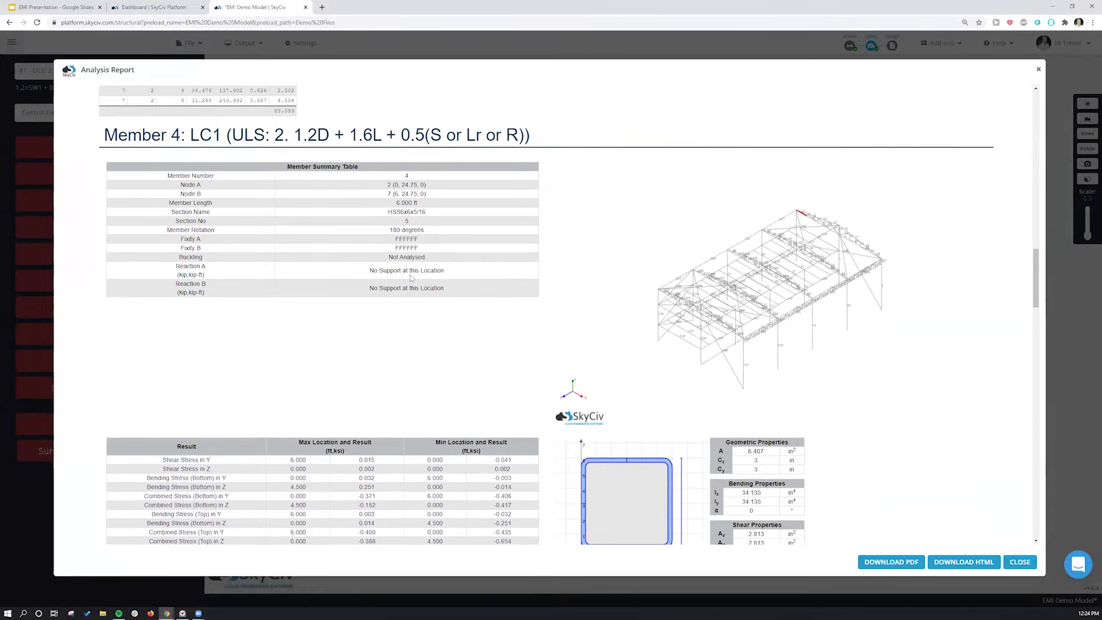
{"action": "left_click_drag", "start_coordinate": [294, 290], "coordinate": [238, 202]}
{"action": "left_click", "coordinate": [237, 199]}
{"action": "scroll", "coordinate": [320, 228], "scroll_direction": "down", "scroll_amount": 2}
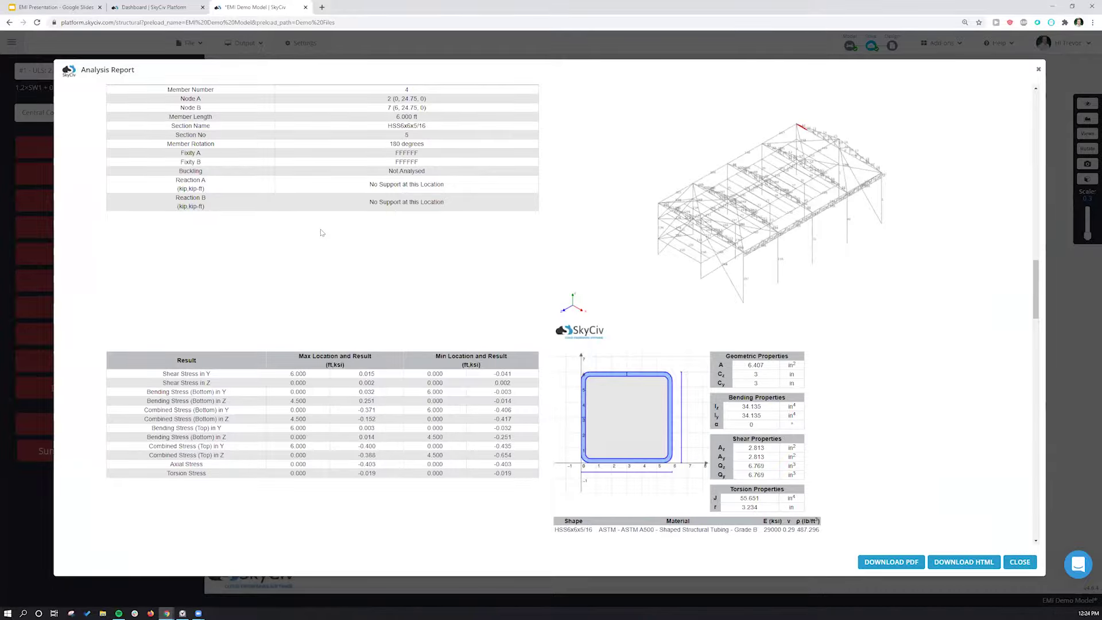
{"action": "scroll", "coordinate": [476, 321], "scroll_direction": "down", "scroll_amount": 2}
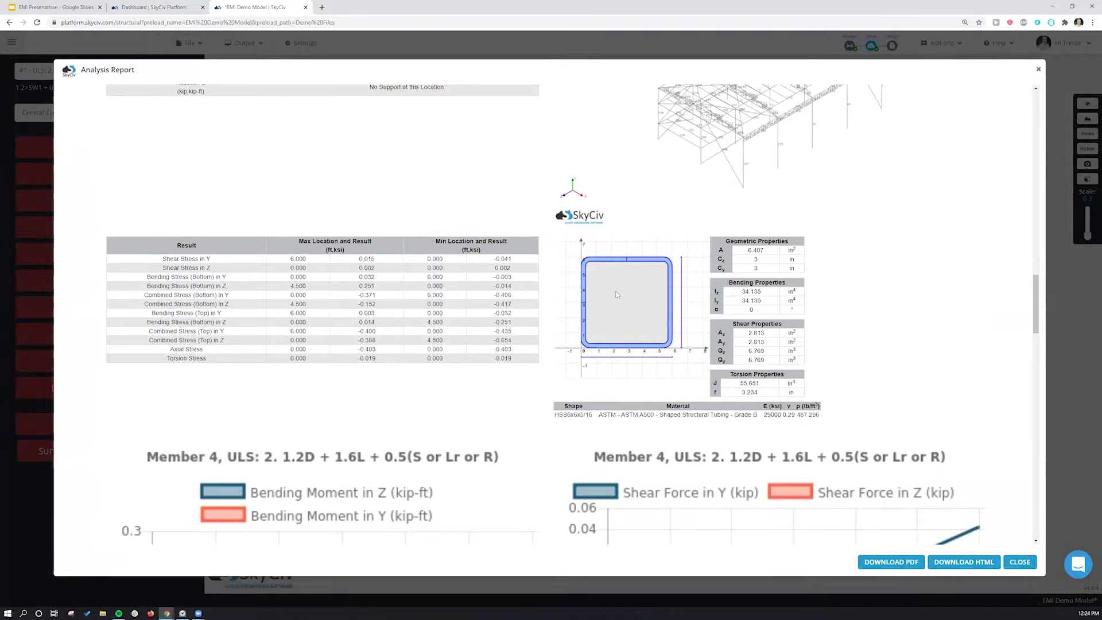
{"action": "scroll", "coordinate": [629, 294], "scroll_direction": "down", "scroll_amount": 10}
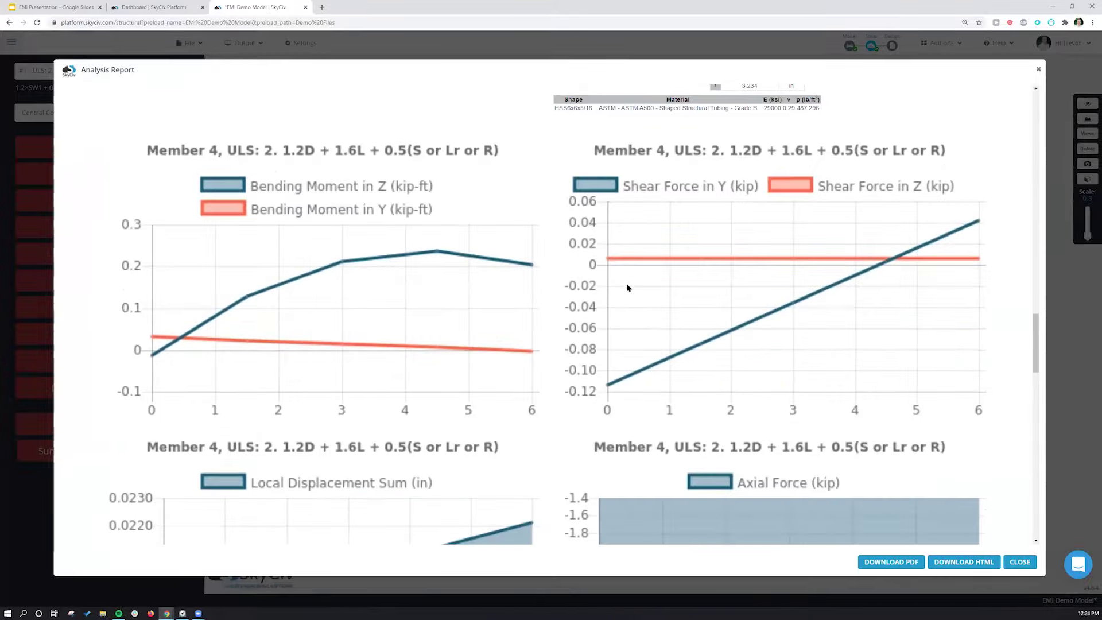
{"action": "scroll", "coordinate": [625, 283], "scroll_direction": "down", "scroll_amount": 12}
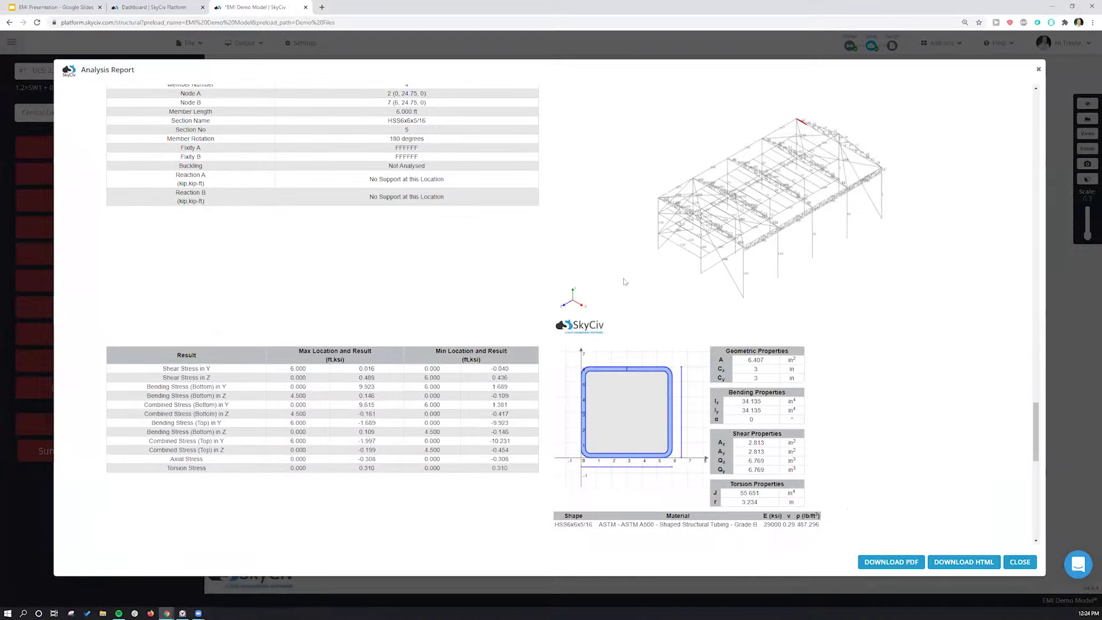
{"action": "scroll", "coordinate": [624, 281], "scroll_direction": "down", "scroll_amount": 6}
{"action": "scroll", "coordinate": [625, 279], "scroll_direction": "up", "scroll_amount": 20}
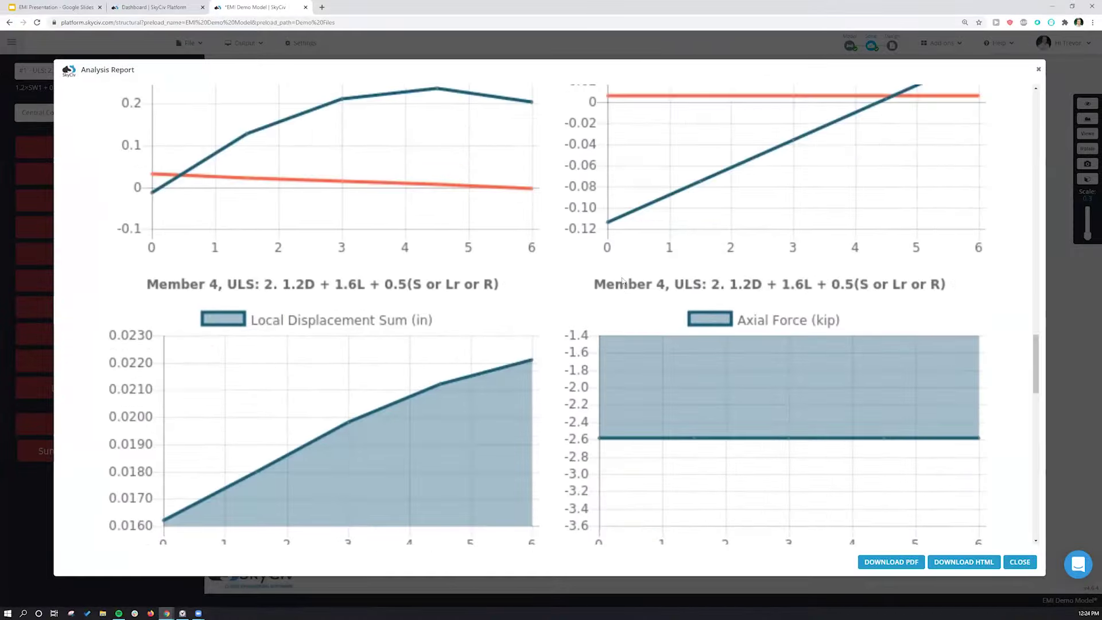
{"action": "scroll", "coordinate": [625, 279], "scroll_direction": "up", "scroll_amount": 18}
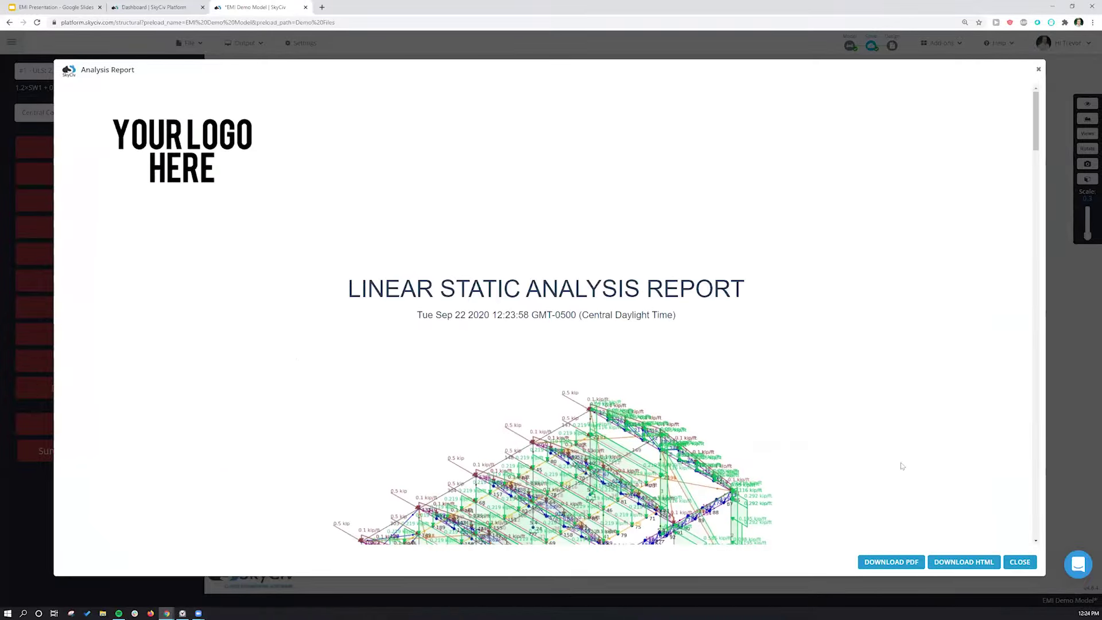
{"action": "left_click", "coordinate": [1019, 563]}
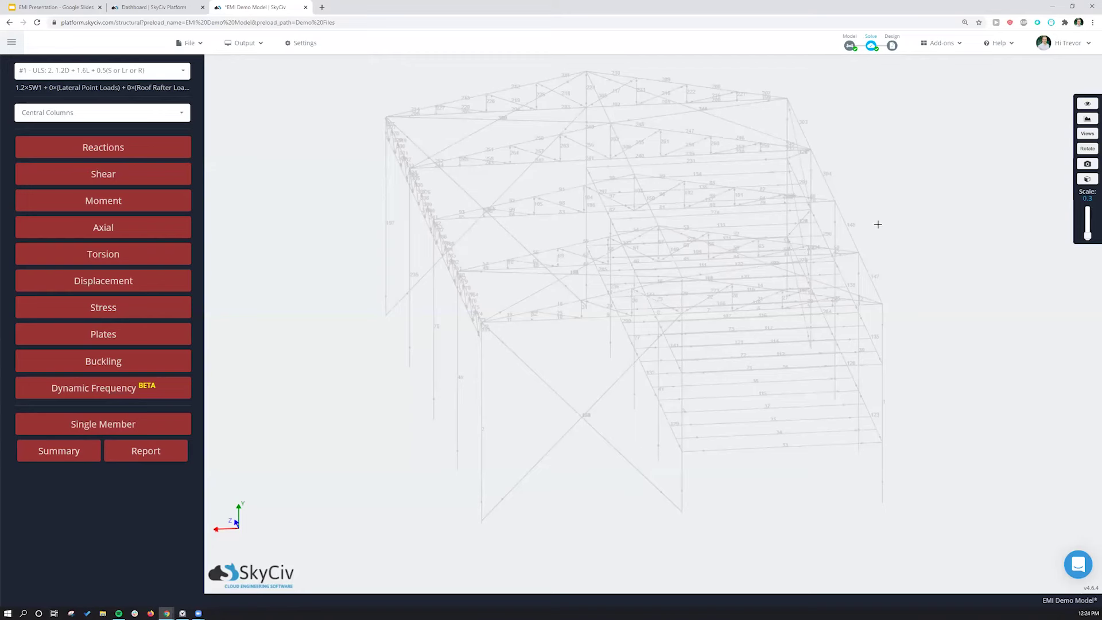
Open the AISC 360-16 ASD member design and look through its project details, design factors and design member table
{"action": "left_click_drag", "start_coordinate": [910, 226], "coordinate": [719, 58]}
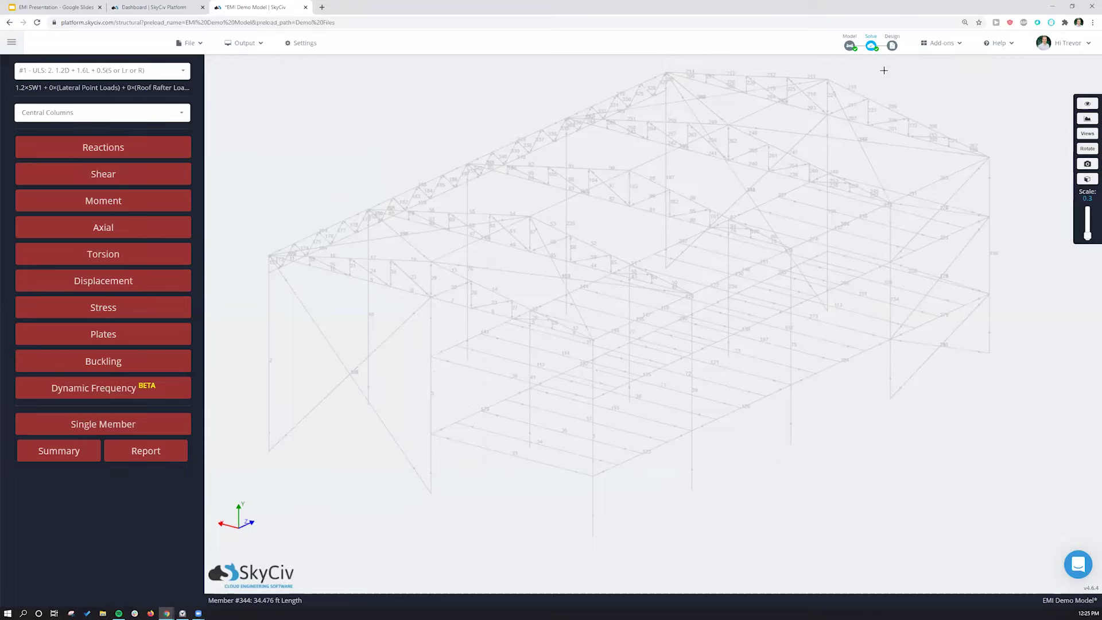
{"action": "right_click_drag", "start_coordinate": [944, 111], "coordinate": [930, 118]}
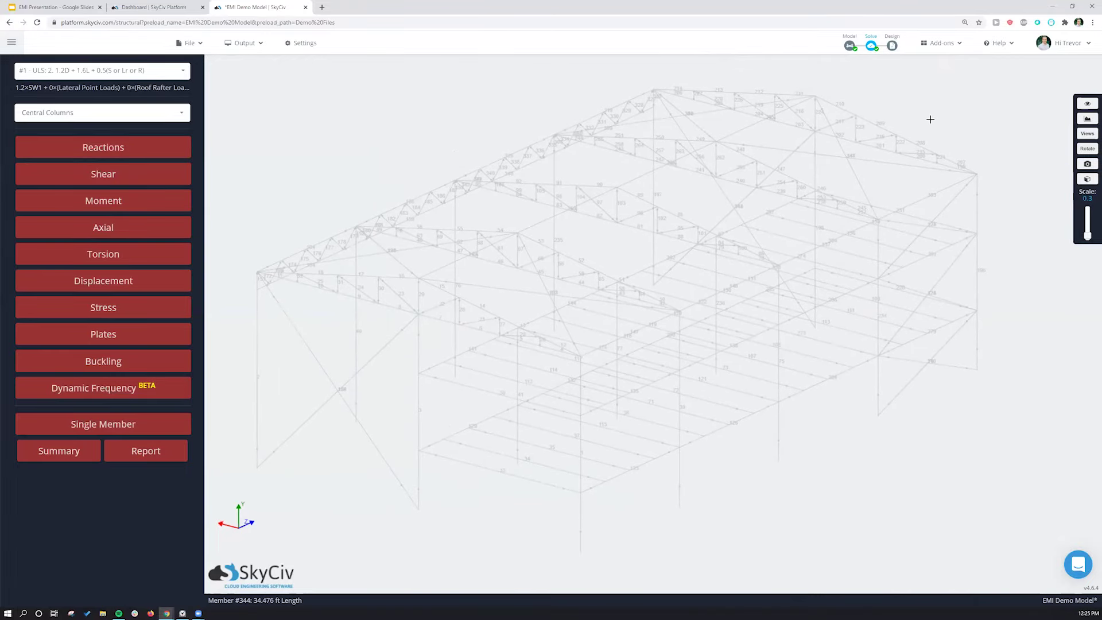
{"action": "mouse_move", "coordinate": [892, 49]}
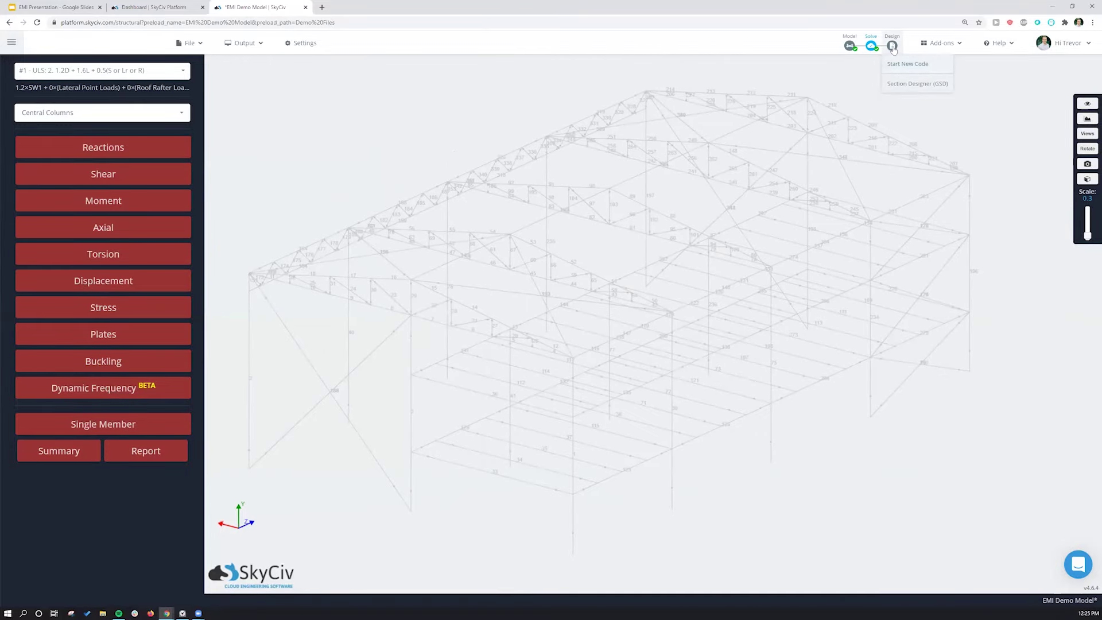
{"action": "left_click", "coordinate": [891, 46]}
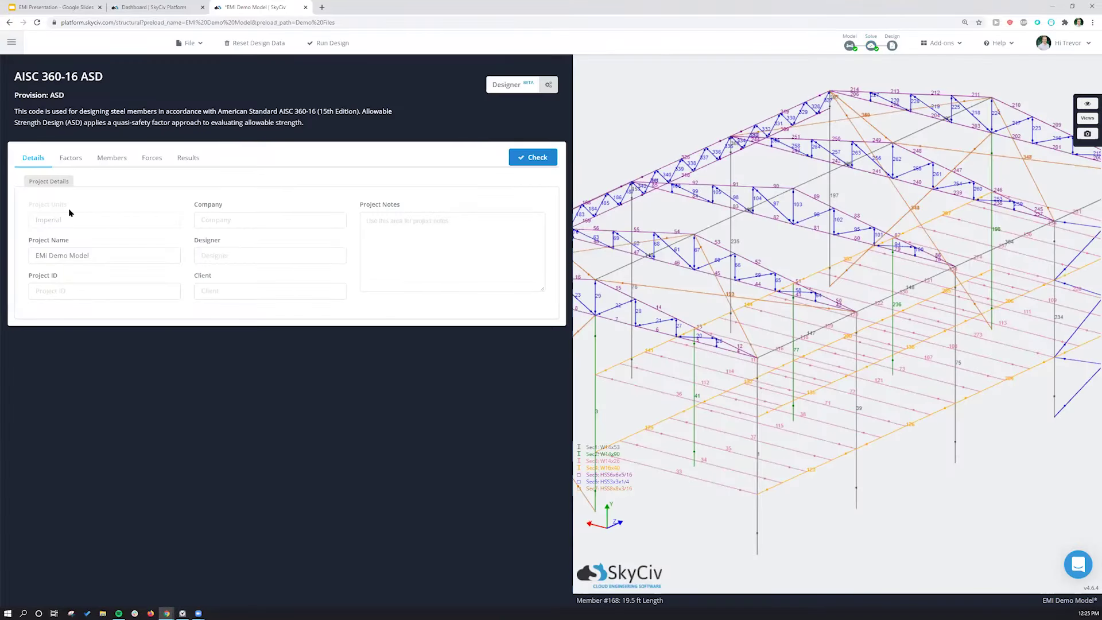
{"action": "left_click", "coordinate": [71, 165]}
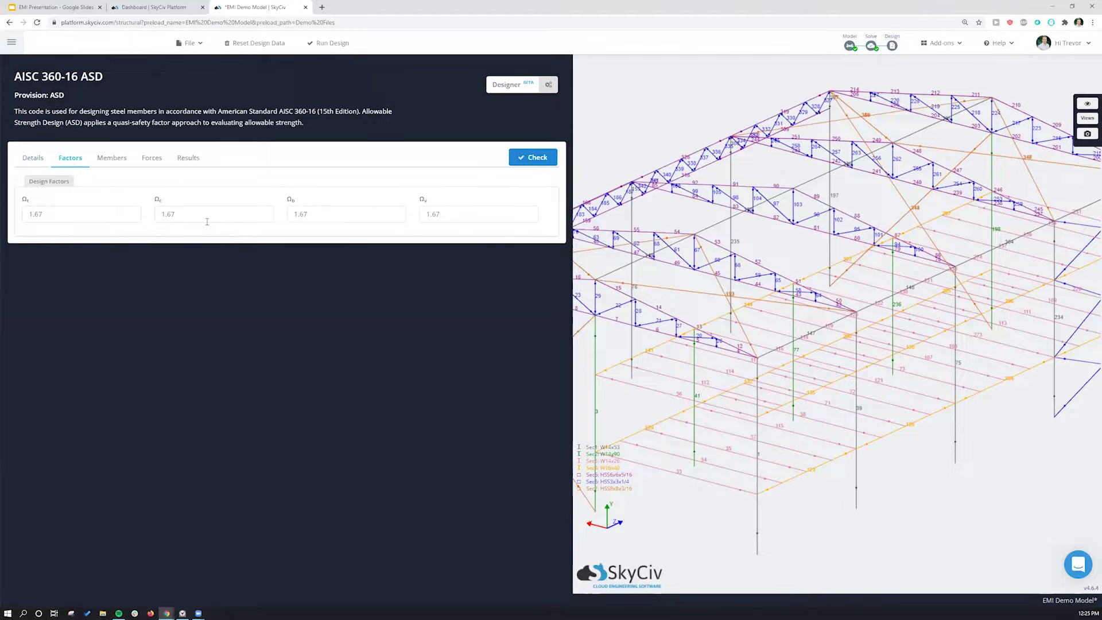
{"action": "left_click", "coordinate": [109, 160]}
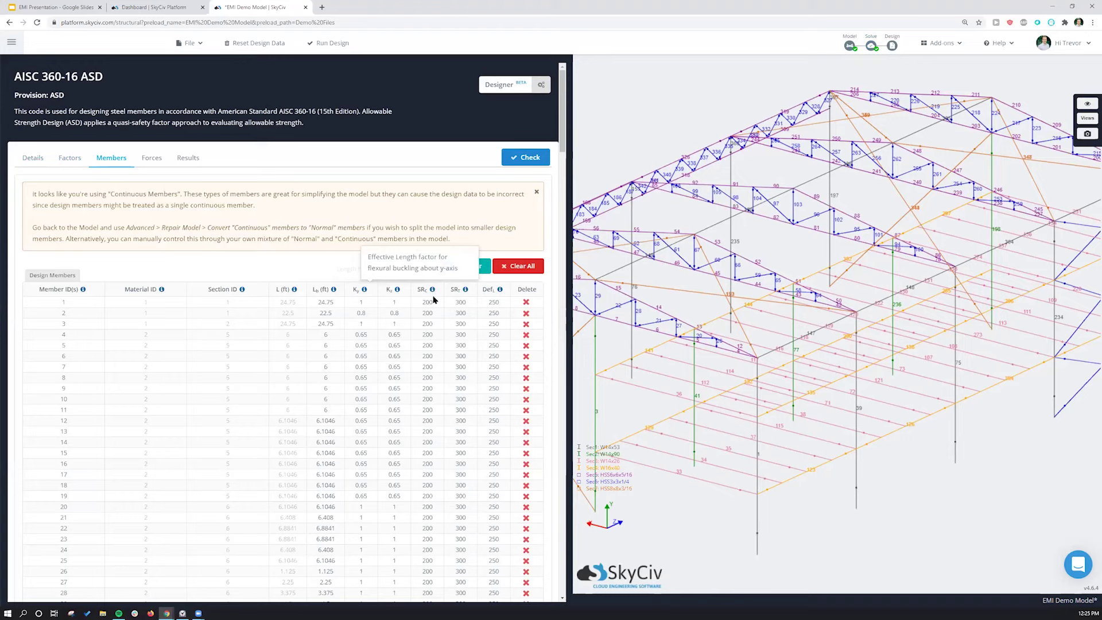
Set member 1's compression slenderness ratio limit to 300 and try to fill it down the column to member 23
{"action": "left_click", "coordinate": [425, 297]}
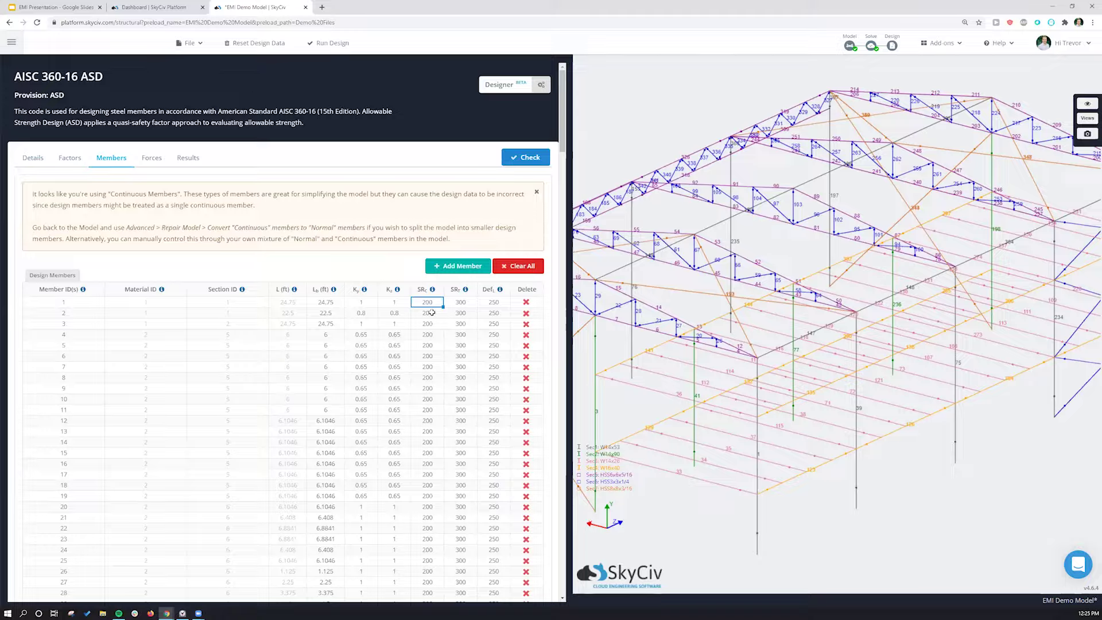
{"action": "type", "text": "300"}
{"action": "key", "text": "Return"}
{"action": "left_click", "coordinate": [443, 305]}
{"action": "left_click_drag", "start_coordinate": [447, 345], "coordinate": [443, 539]}
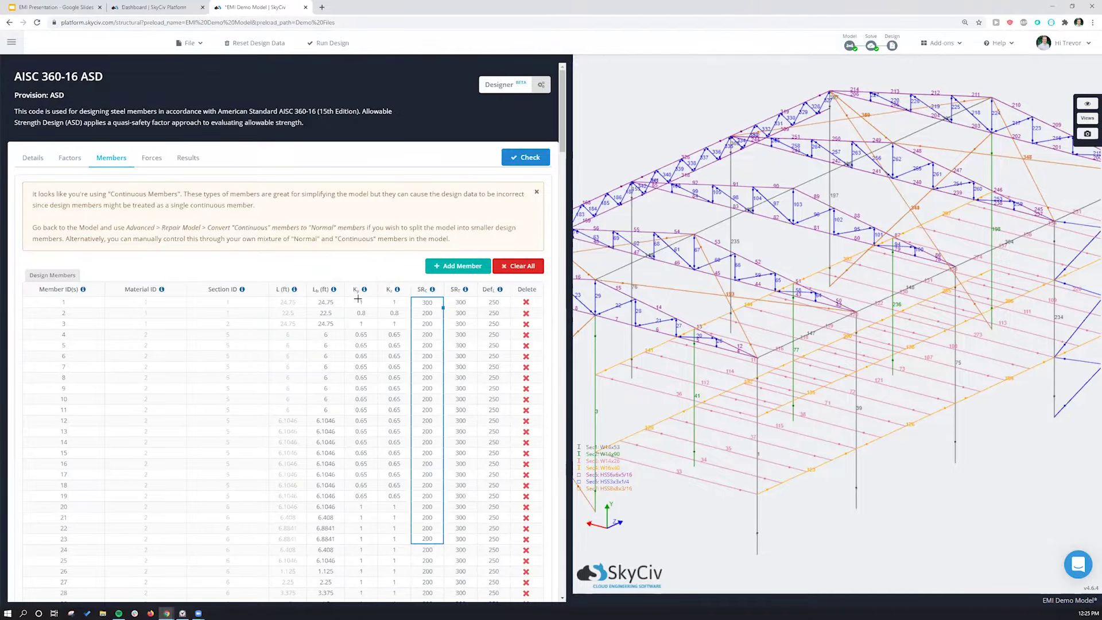
Review the load combination setting for the design forces and run the AISC 360-16 ASD design check
{"action": "left_click", "coordinate": [153, 161]}
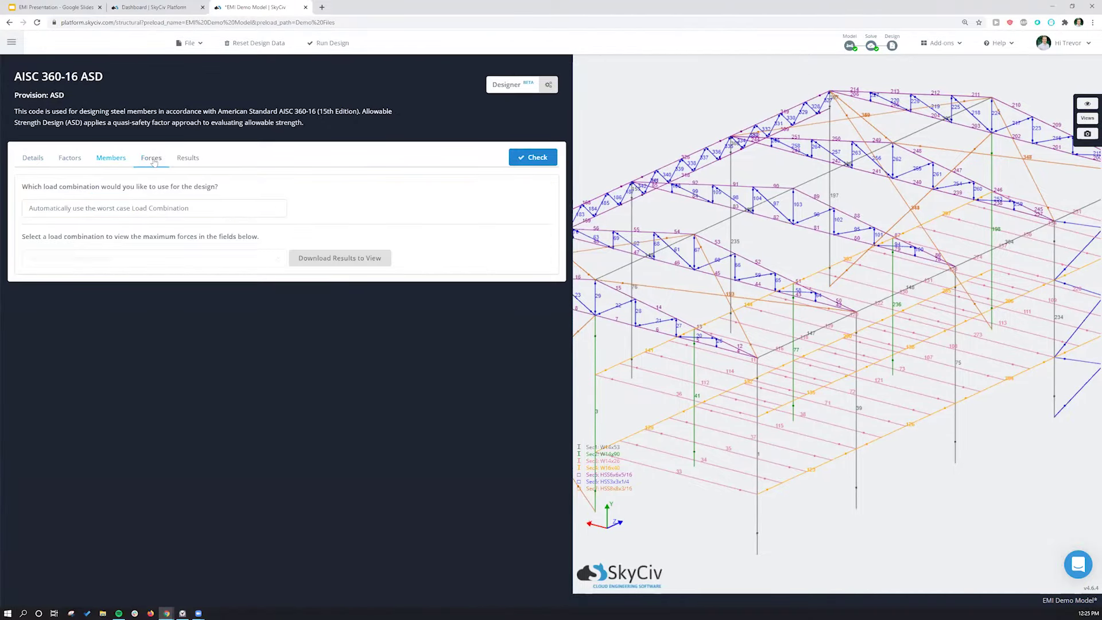
{"action": "left_click", "coordinate": [189, 158]}
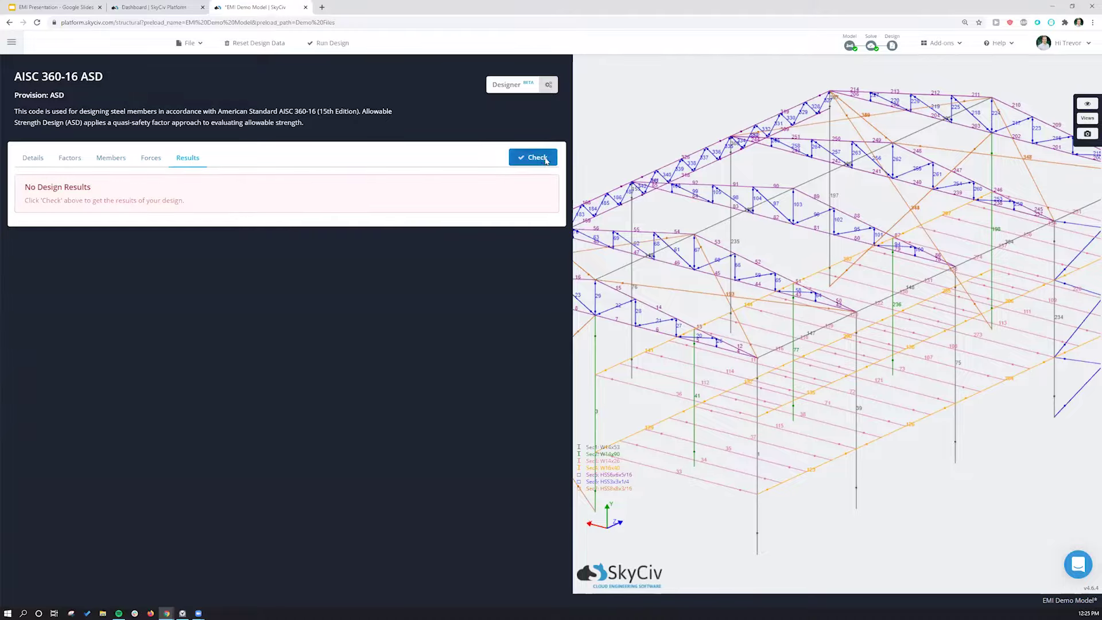
{"action": "left_click", "coordinate": [545, 159]}
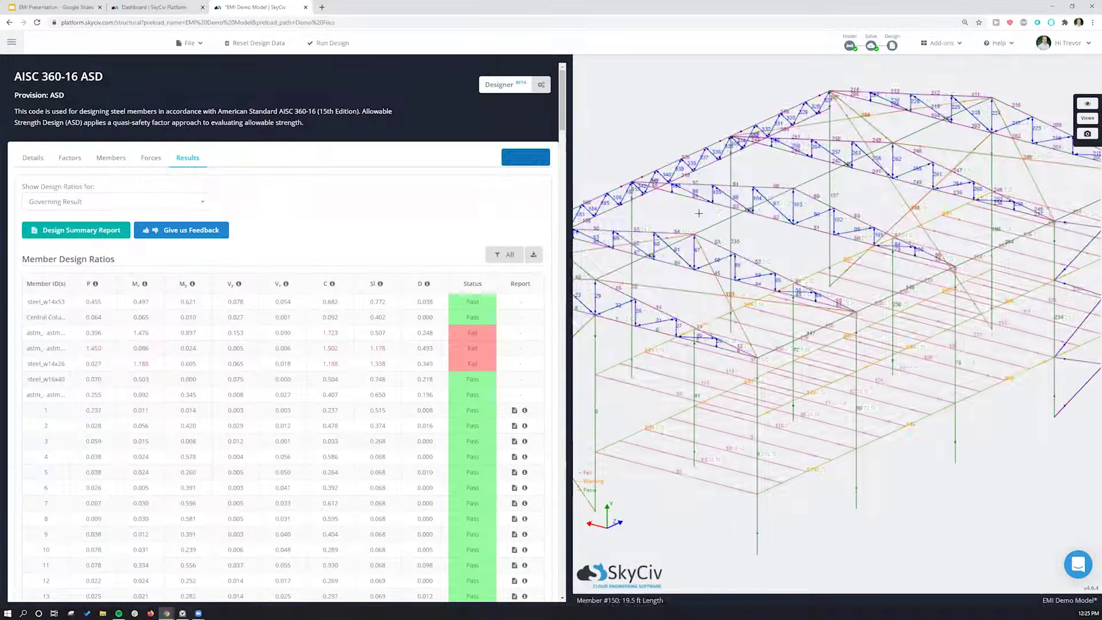
Start a new member design using the AISC 360-16 LRFD code
{"action": "mouse_move", "coordinate": [891, 46]}
{"action": "left_click", "coordinate": [909, 64]}
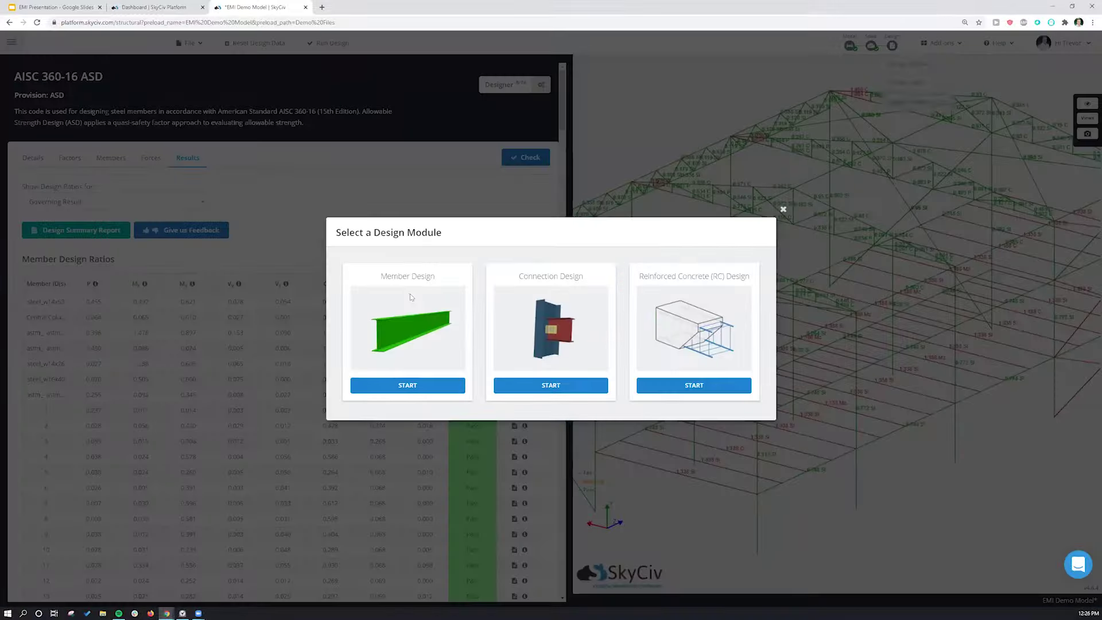
{"action": "left_click", "coordinate": [408, 385]}
{"action": "left_click", "coordinate": [516, 306]}
{"action": "left_click", "coordinate": [492, 322]}
{"action": "left_click", "coordinate": [491, 332]}
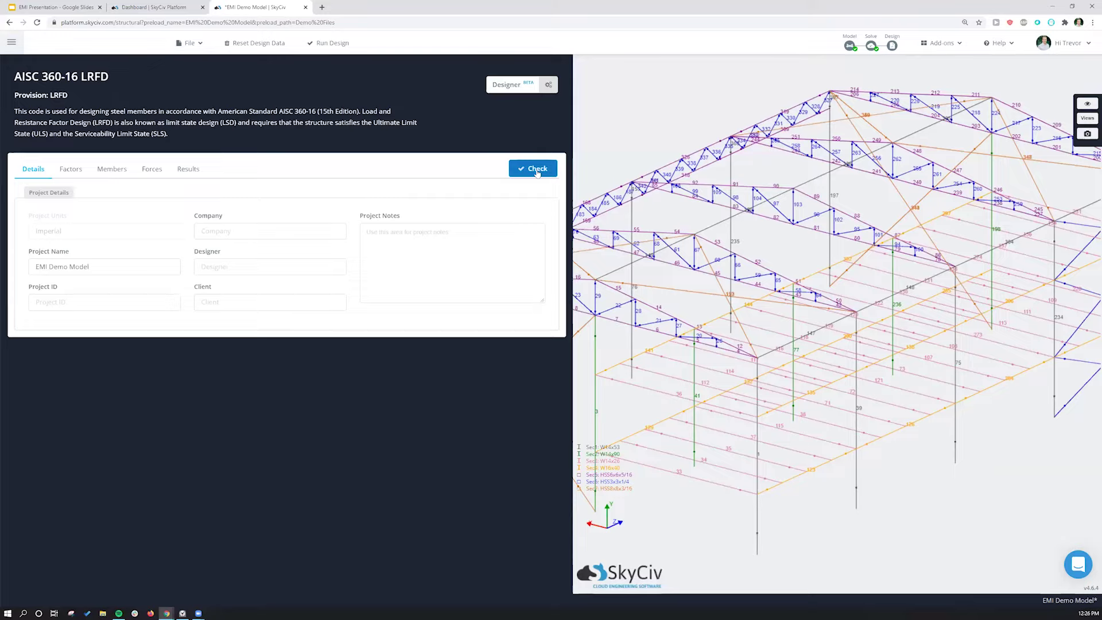
Run the AISC 360-16 LRFD design check and examine the member design ratios on the 3D model
{"action": "left_click", "coordinate": [536, 169]}
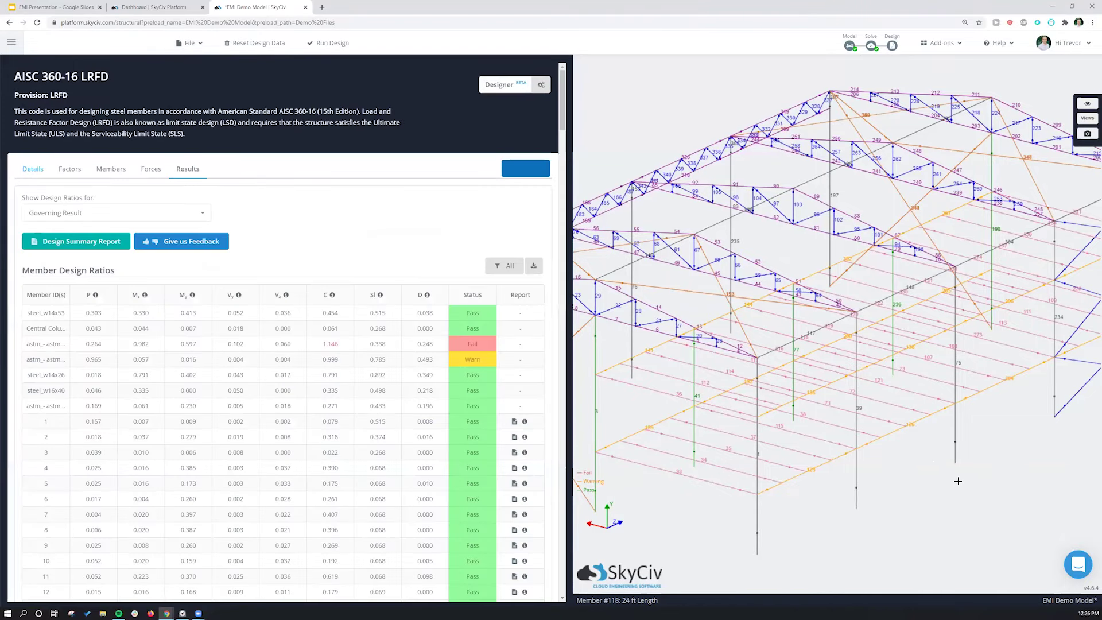
{"action": "left_click_drag", "start_coordinate": [987, 482], "coordinate": [883, 461]}
{"action": "scroll", "coordinate": [883, 461], "scroll_direction": "down", "scroll_amount": 1}
{"action": "mouse_move", "coordinate": [752, 373]}
{"action": "right_mouse_down"}
{"action": "mouse_move", "coordinate": [815, 338]}
{"action": "mouse_move", "coordinate": [771, 371]}
{"action": "right_mouse_up"}
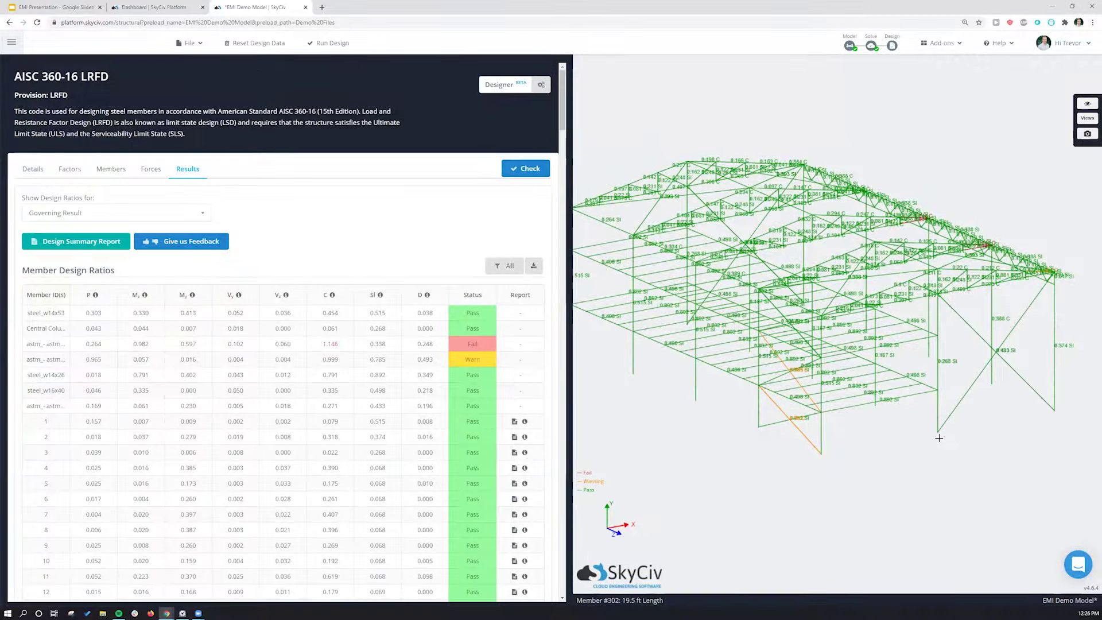
Isolate the W14x53, central column and failing ASTM section groups one by one on the 3D model to examine their design ratios
{"action": "left_click_drag", "start_coordinate": [973, 230], "coordinate": [935, 323]}
{"action": "left_click_drag", "start_coordinate": [890, 509], "coordinate": [610, 332]}
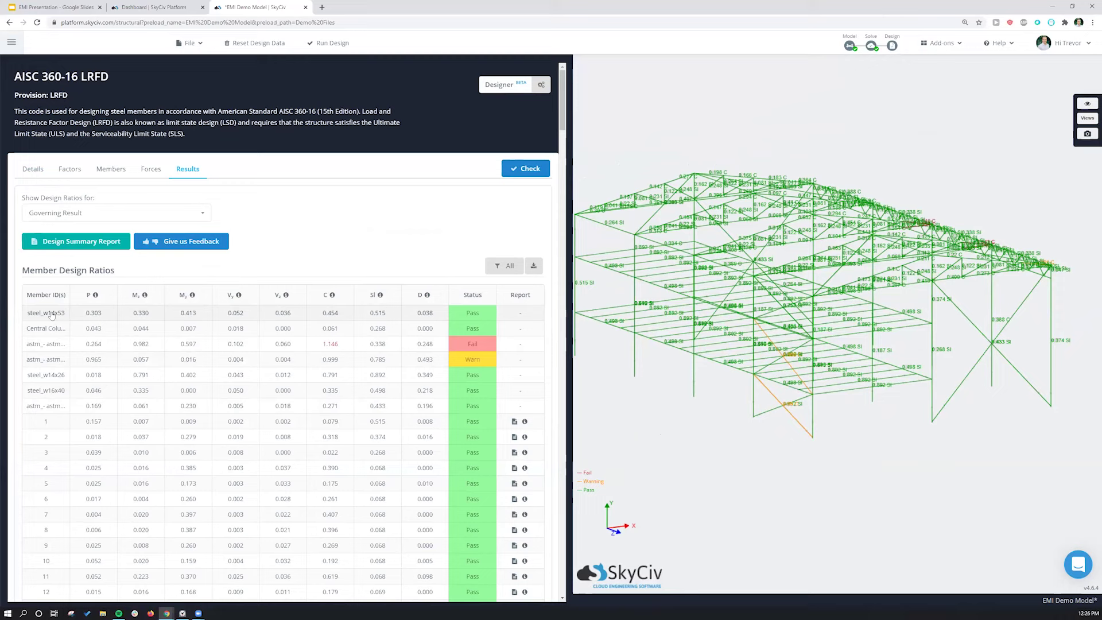
{"action": "left_click", "coordinate": [31, 322]}
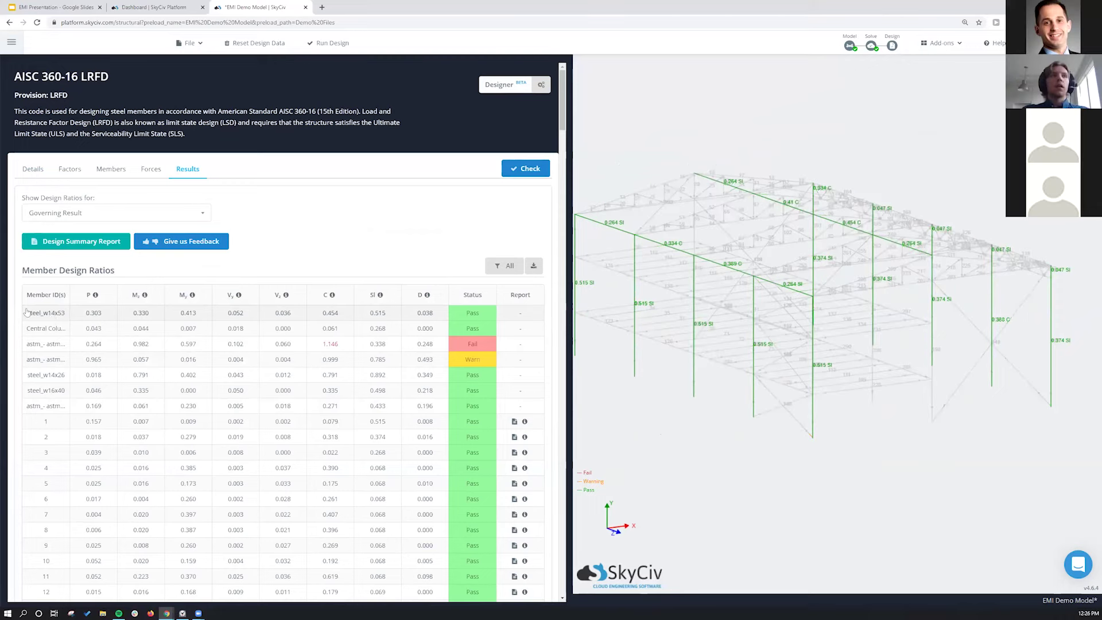
{"action": "left_click", "coordinate": [57, 327]}
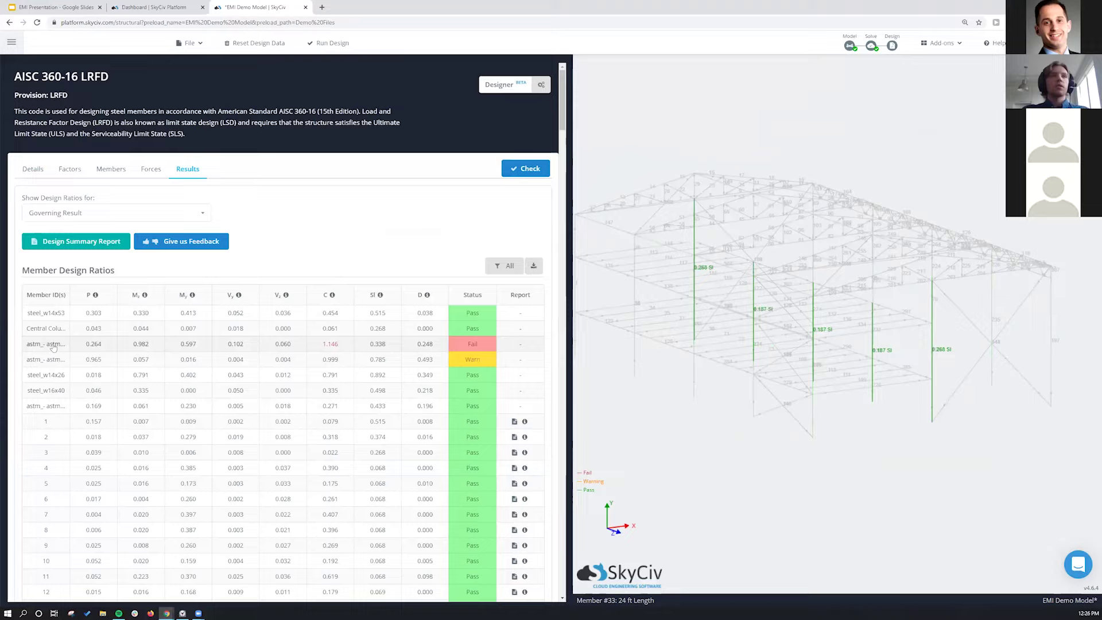
{"action": "left_click", "coordinate": [53, 346]}
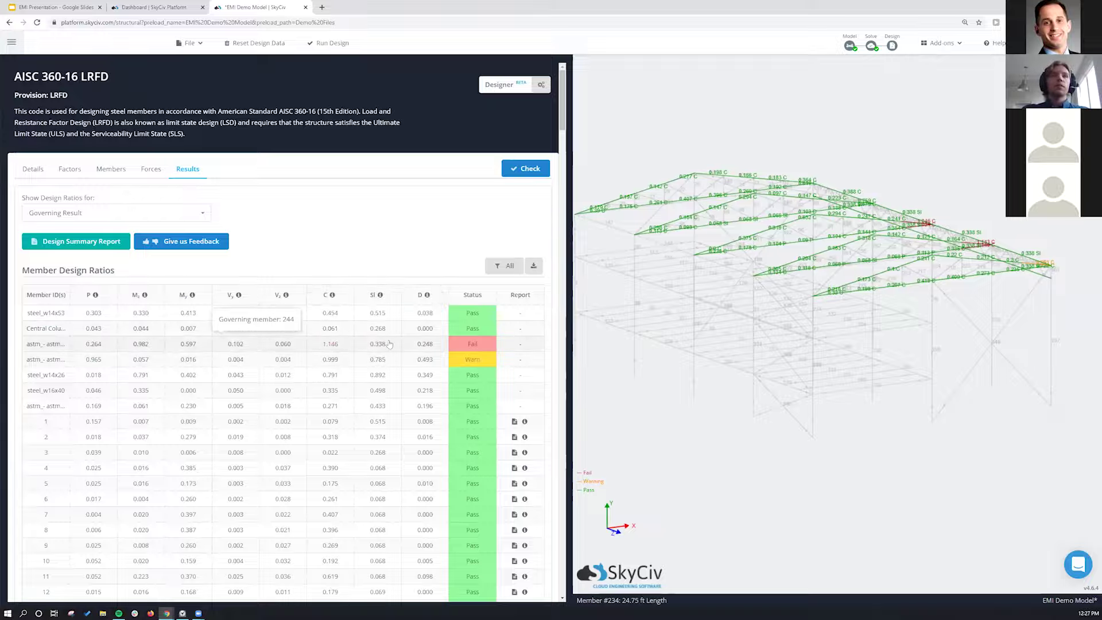
{"action": "left_click_drag", "start_coordinate": [989, 381], "coordinate": [971, 411]}
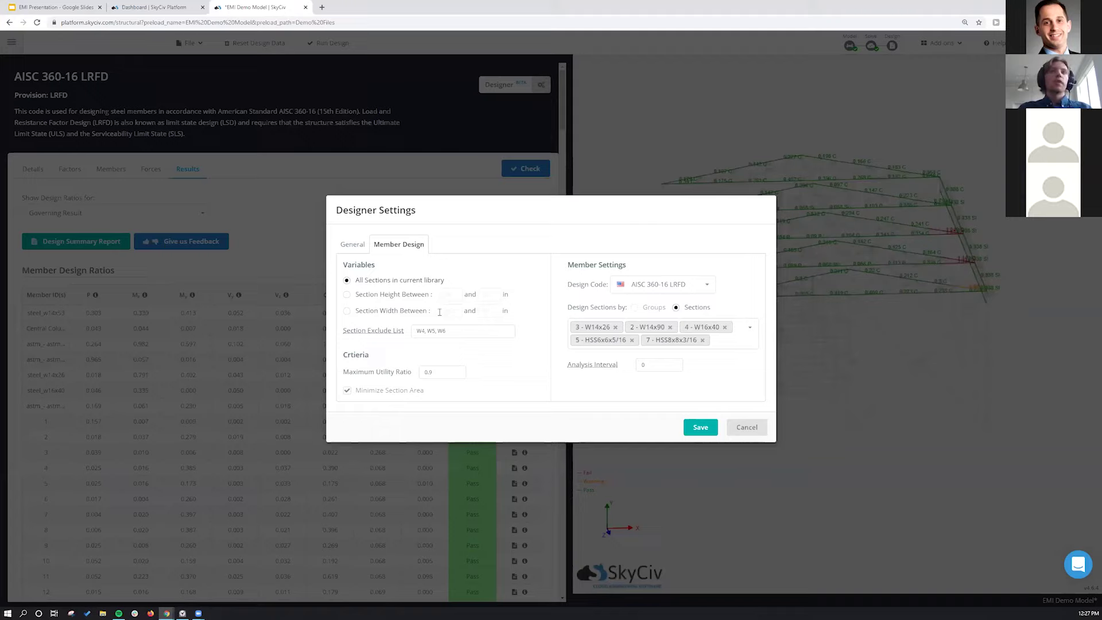
Review the designer's member design settings, try limiting the designed sections to 3 - W14x26, and discard the changes
{"action": "triple_click", "coordinate": [452, 333]}
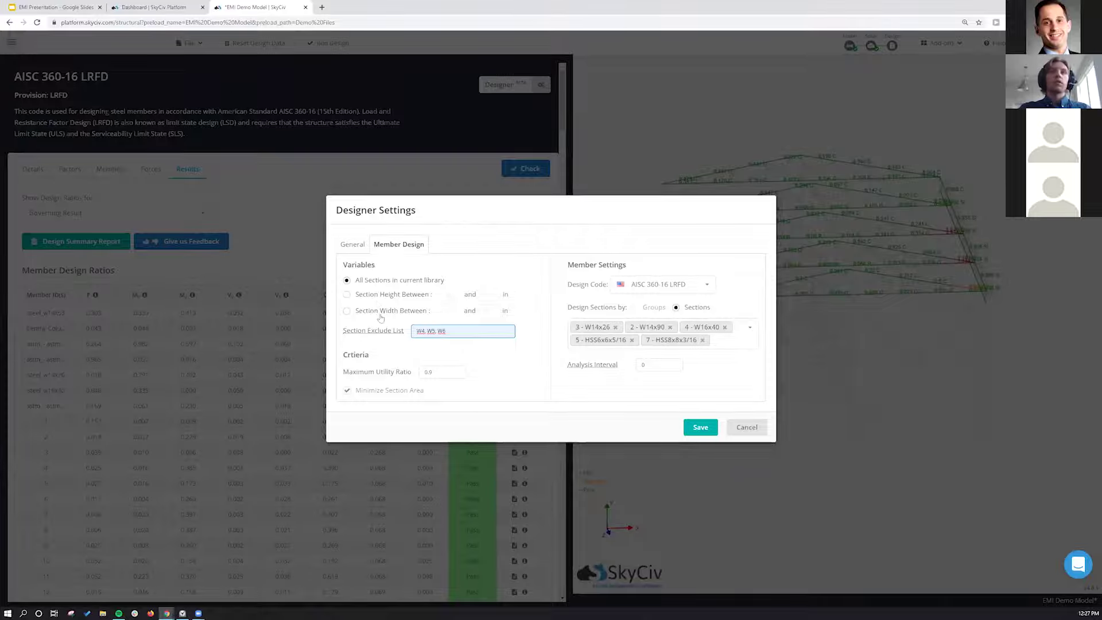
{"action": "left_click", "coordinate": [443, 372]}
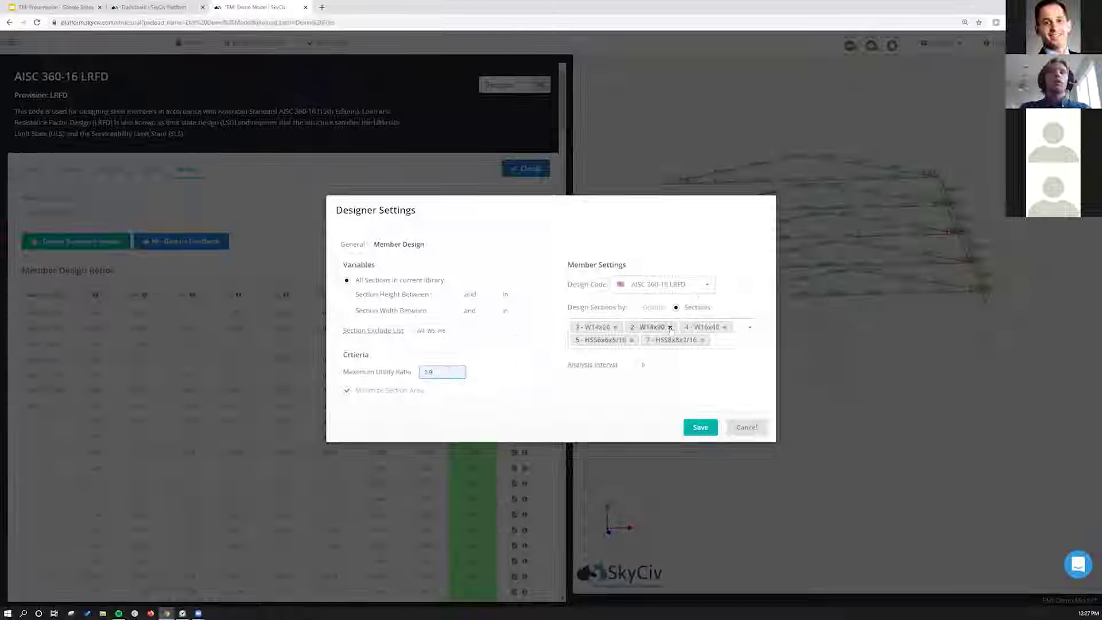
{"action": "left_click", "coordinate": [724, 327]}
{"action": "left_click", "coordinate": [702, 340]}
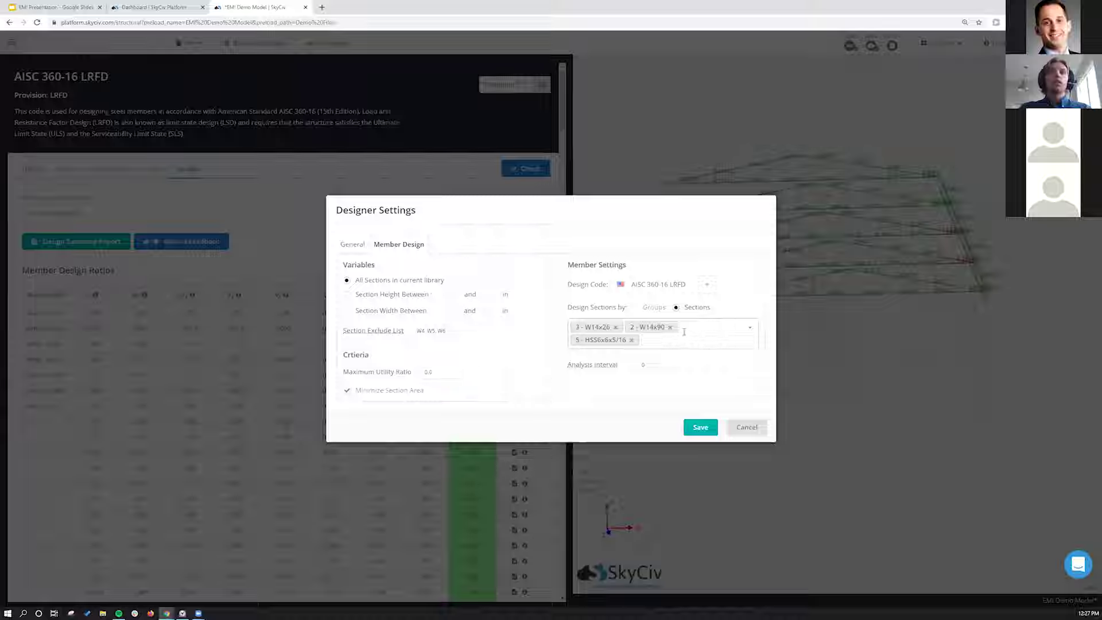
{"action": "left_click", "coordinate": [669, 327]}
{"action": "left_click", "coordinate": [685, 326]}
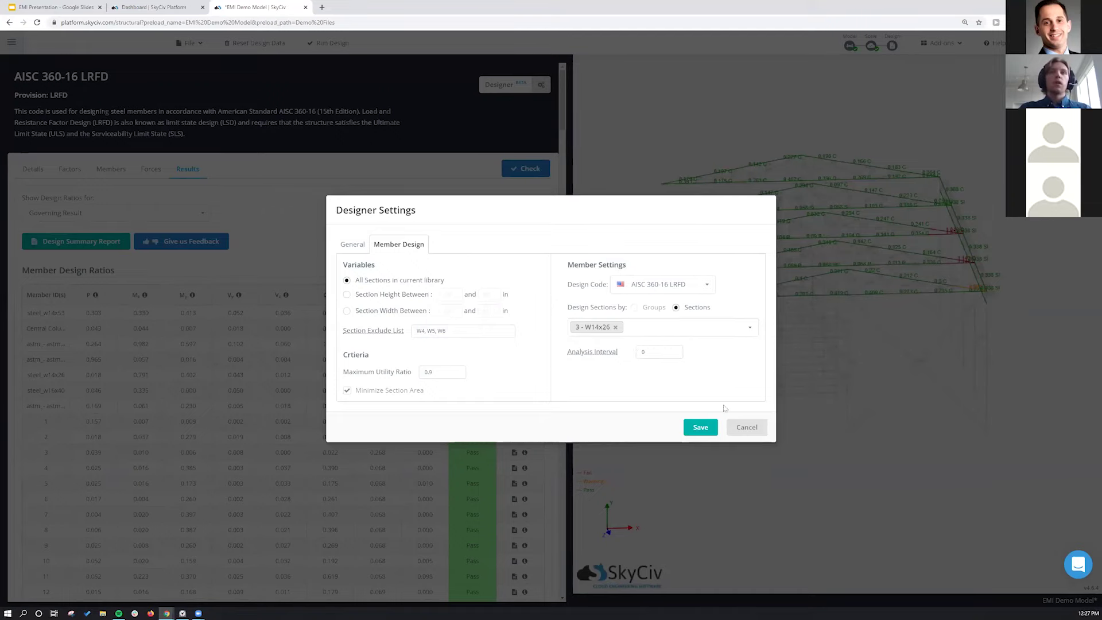
{"action": "left_click", "coordinate": [745, 426]}
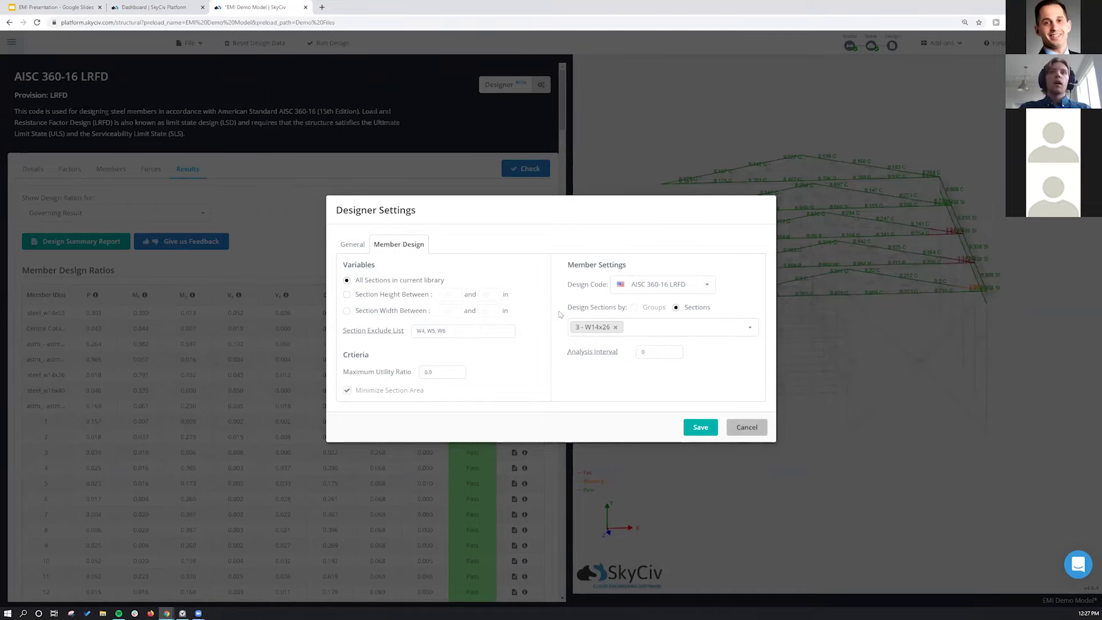
Isolate the section group with the Warn status on the 3D model and examine its bracing members
{"action": "scroll", "coordinate": [493, 295], "scroll_direction": "down", "scroll_amount": 10}
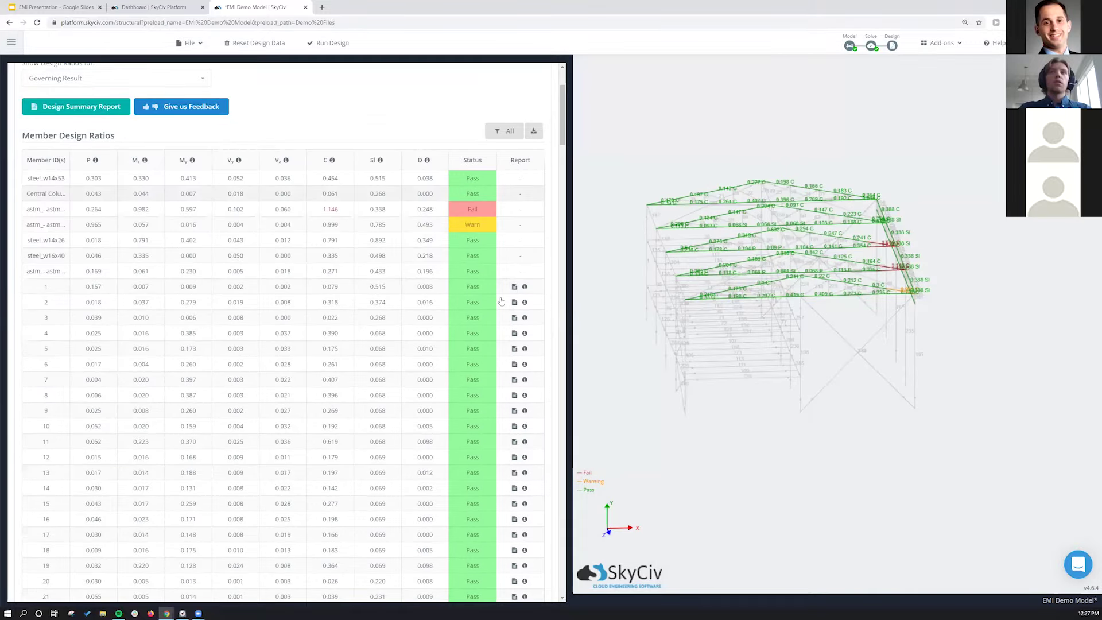
{"action": "scroll", "coordinate": [494, 295], "scroll_direction": "up", "scroll_amount": 12}
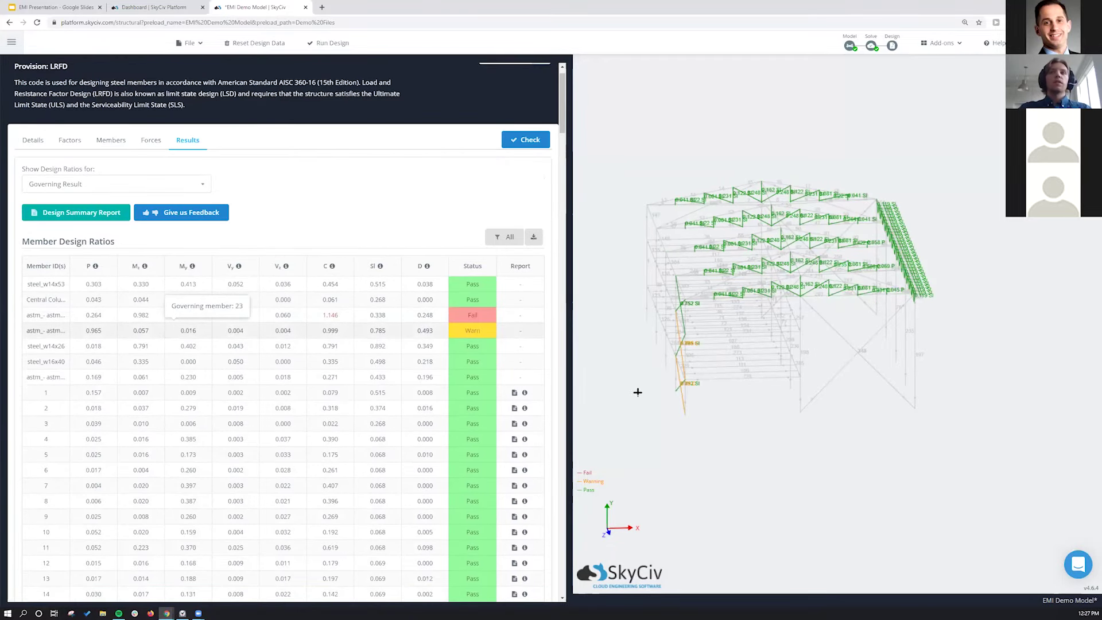
{"action": "left_click_drag", "start_coordinate": [743, 322], "coordinate": [766, 366]}
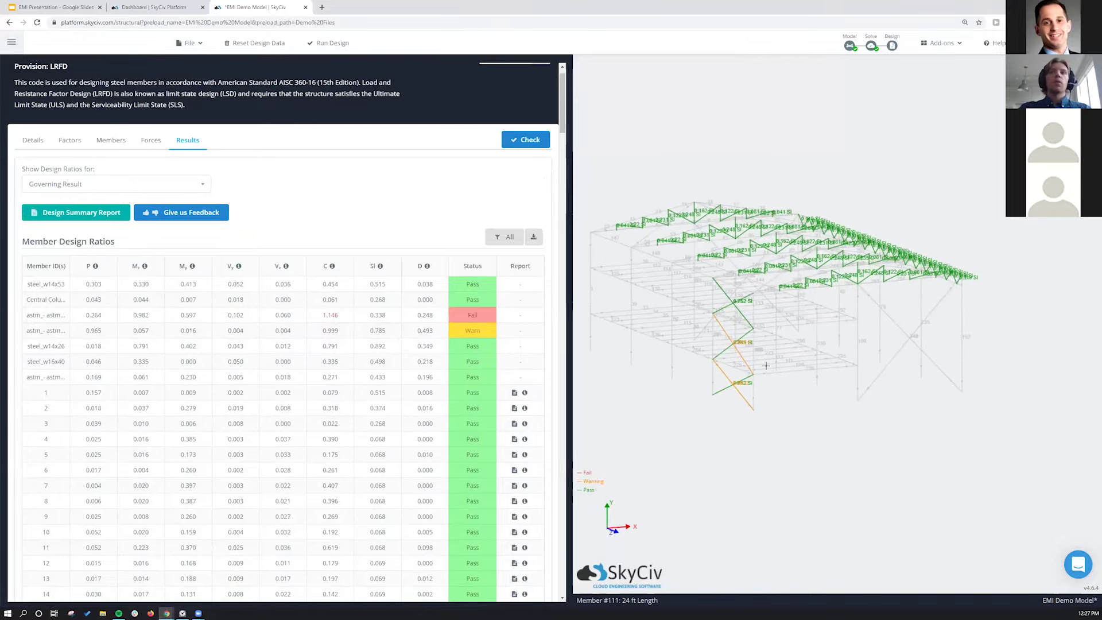
{"action": "scroll", "coordinate": [485, 239], "scroll_direction": "up", "scroll_amount": 1}
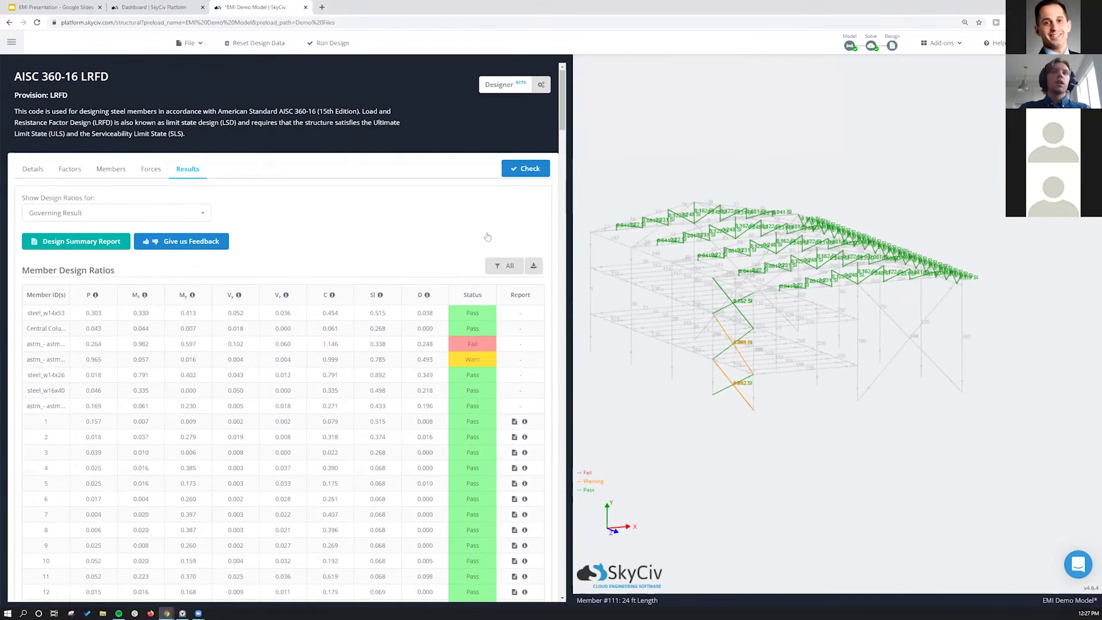
Look through the individual members in the design ratio table for Fail and Warn statuses
{"action": "scroll", "coordinate": [485, 238], "scroll_direction": "down", "scroll_amount": 3}
{"action": "scroll", "coordinate": [485, 238], "scroll_direction": "down", "scroll_amount": 10}
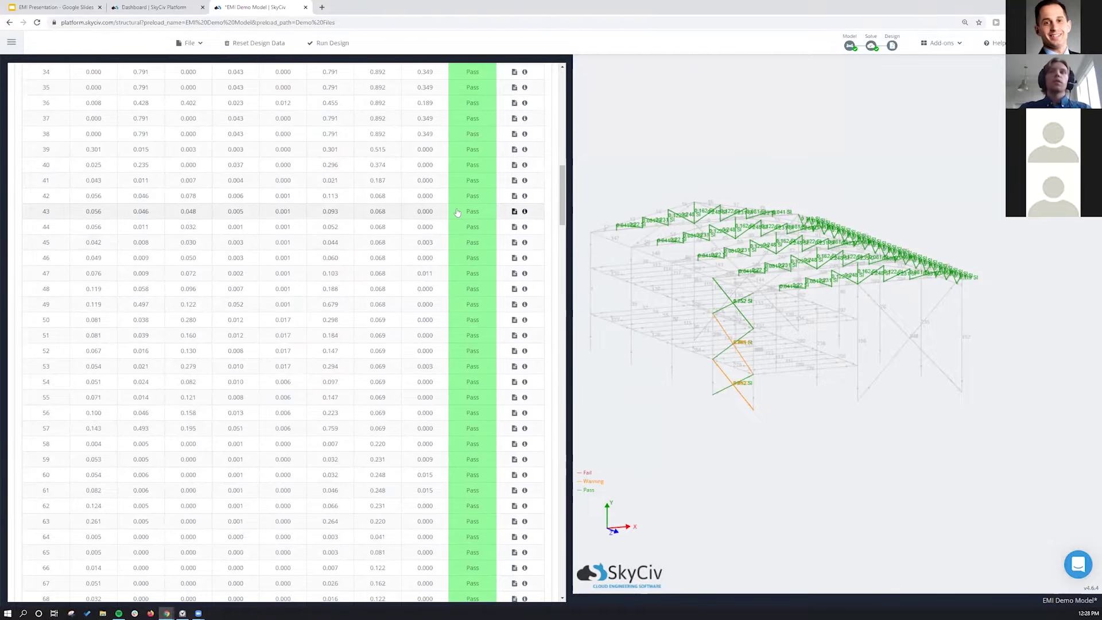
{"action": "mouse_move", "coordinate": [563, 174]}
{"action": "left_mouse_down"}
{"action": "mouse_move", "coordinate": [563, 221]}
{"action": "mouse_move", "coordinate": [559, 177]}
{"action": "left_mouse_up"}
{"action": "scroll", "coordinate": [160, 291], "scroll_direction": "up", "scroll_amount": 4}
{"action": "scroll", "coordinate": [175, 289], "scroll_direction": "up", "scroll_amount": 9}
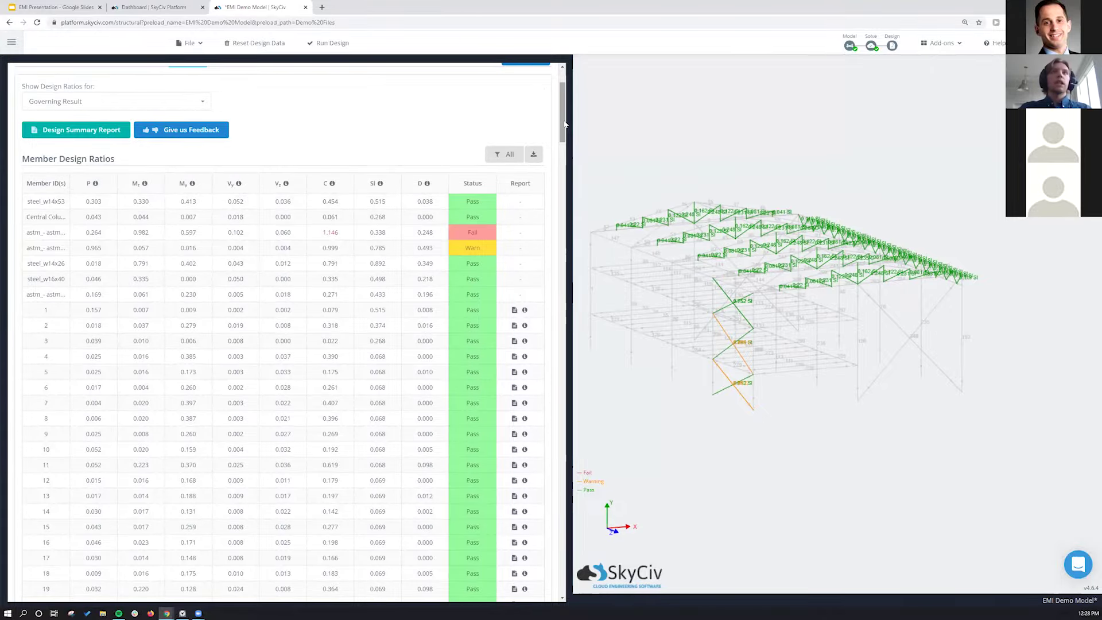
{"action": "left_click_drag", "start_coordinate": [565, 122], "coordinate": [556, 286]}
{"action": "scroll", "coordinate": [553, 291], "scroll_direction": "down", "scroll_amount": 1}
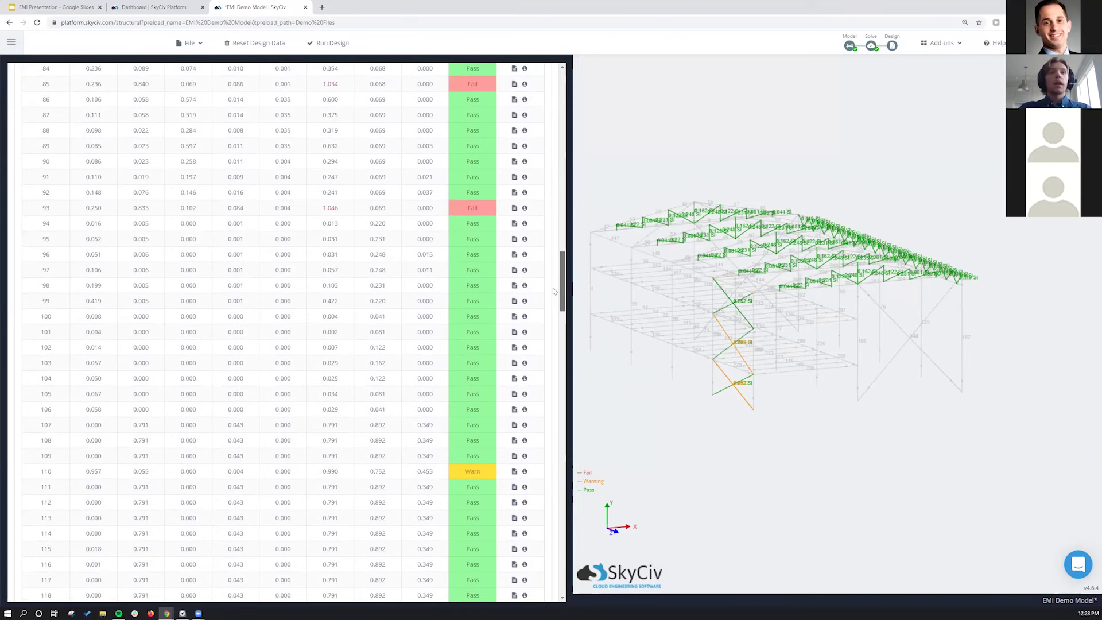
{"action": "scroll", "coordinate": [552, 293], "scroll_direction": "down", "scroll_amount": 5}
{"action": "scroll", "coordinate": [552, 310], "scroll_direction": "down", "scroll_amount": 1}
Open the design report for member 110 and read its design internal forces and axial slenderness check
{"action": "mouse_move", "coordinate": [525, 302]}
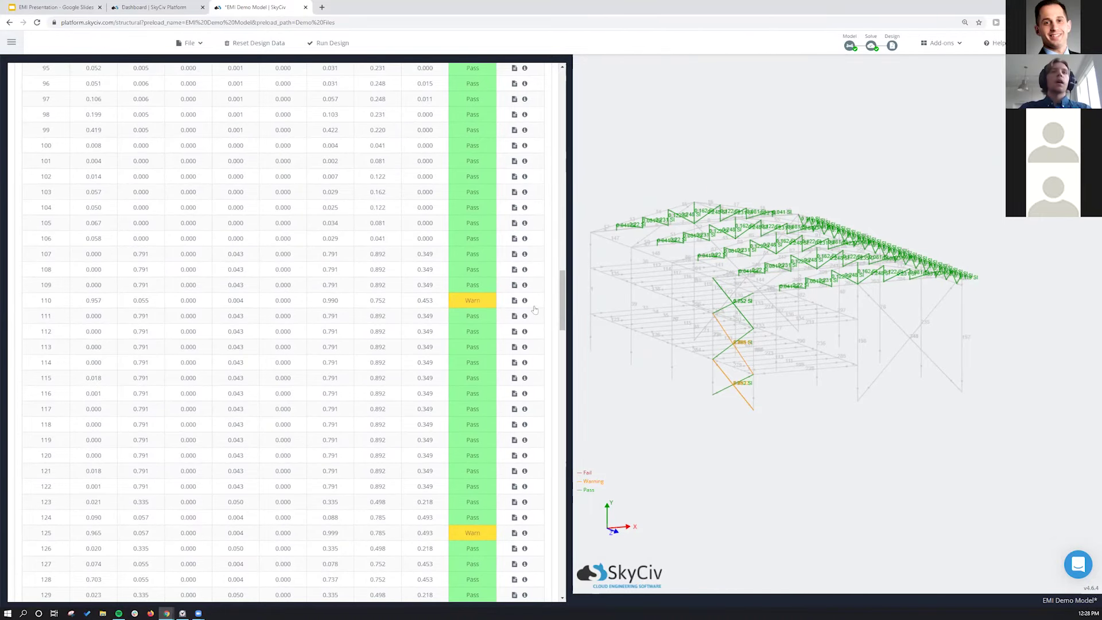
{"action": "left_click", "coordinate": [513, 302]}
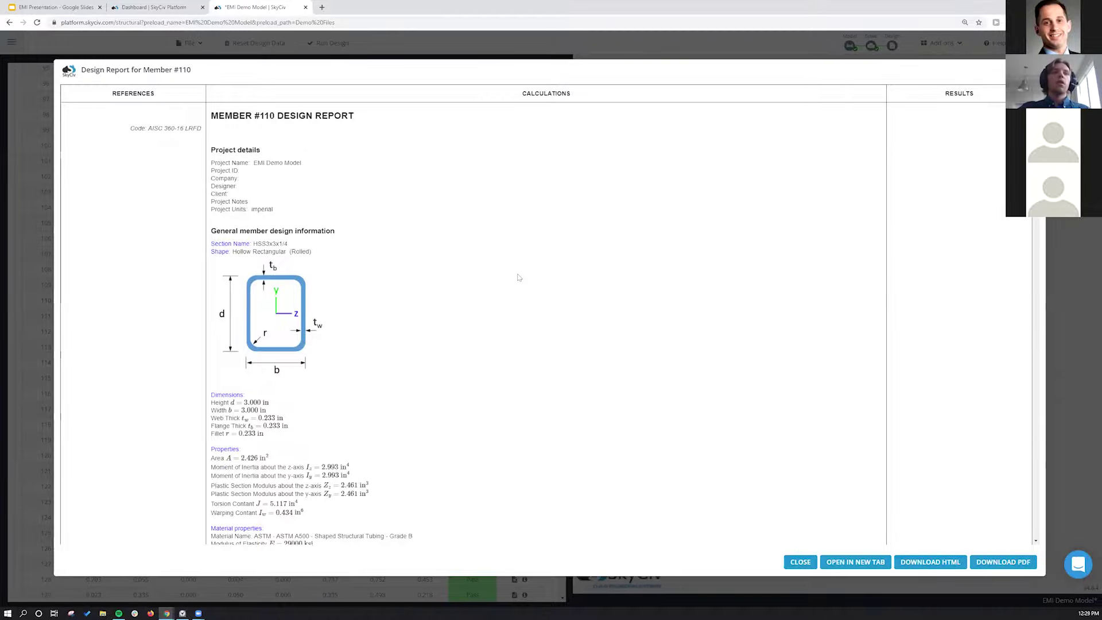
{"action": "scroll", "coordinate": [518, 277], "scroll_direction": "down", "scroll_amount": 8}
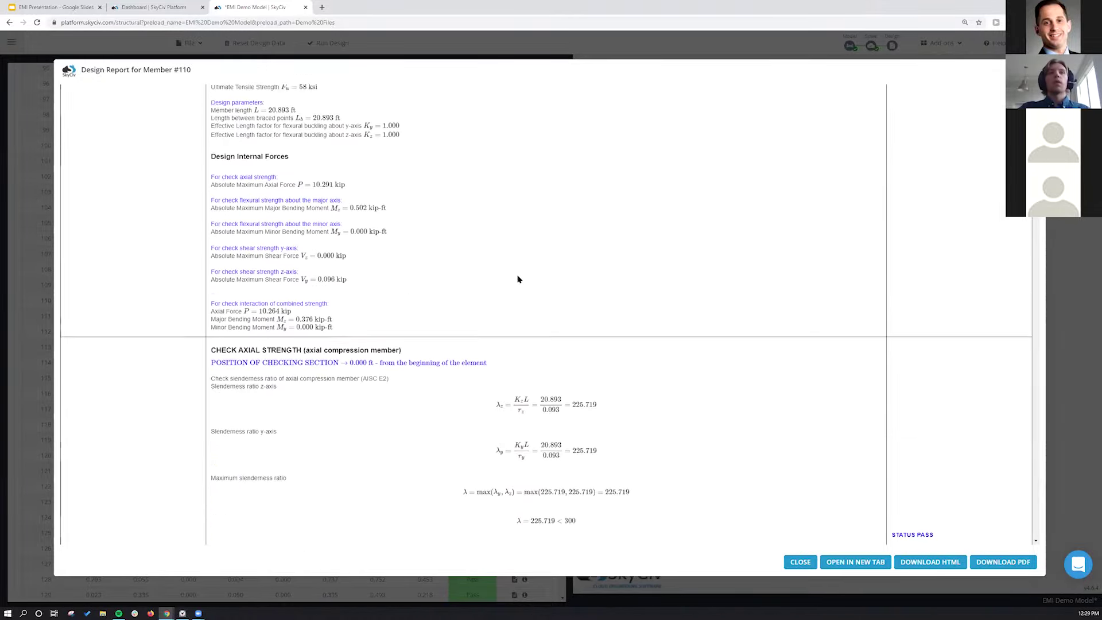
{"action": "scroll", "coordinate": [518, 279], "scroll_direction": "down", "scroll_amount": 1}
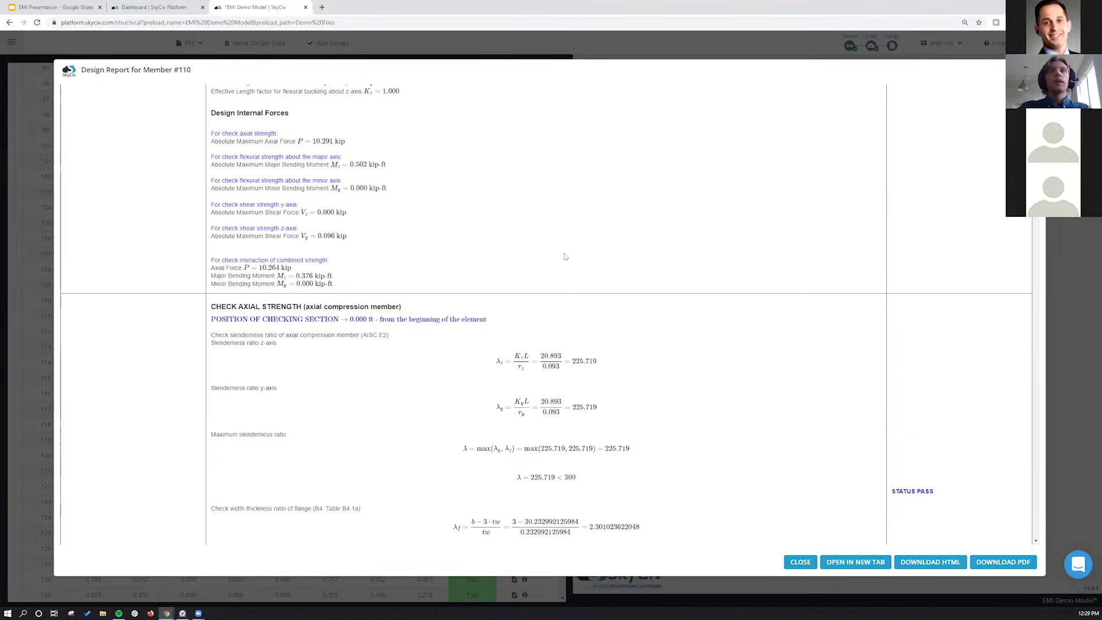
{"action": "scroll", "coordinate": [528, 268], "scroll_direction": "up", "scroll_amount": 8}
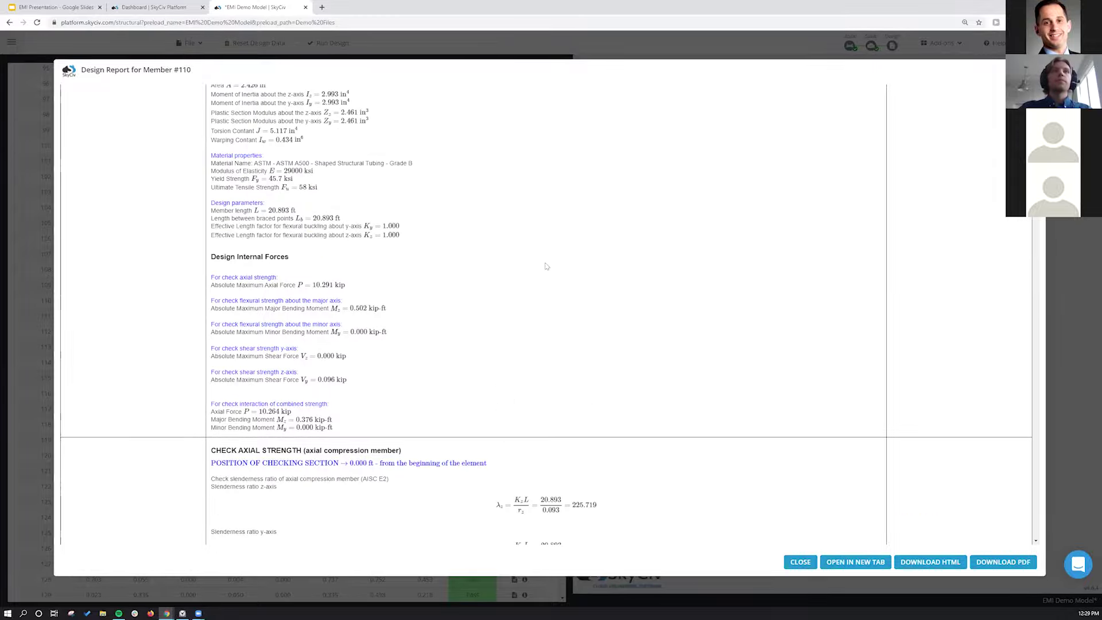
{"action": "scroll", "coordinate": [508, 269], "scroll_direction": "up", "scroll_amount": 3}
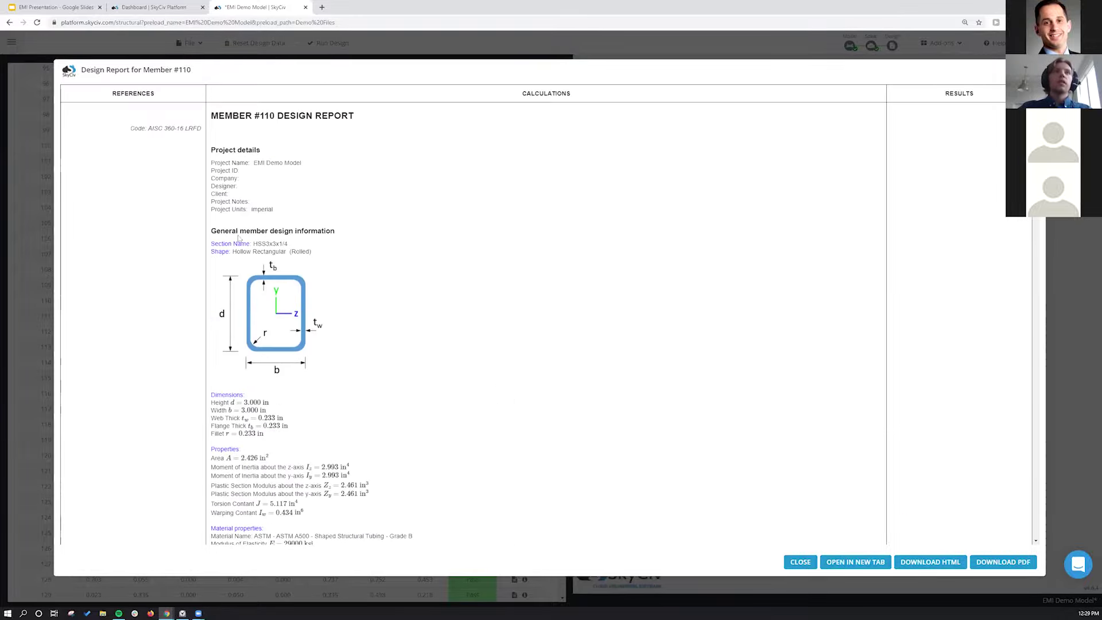
Examine the section dimensions, section properties, material properties and design parameters in member 110's design report
{"action": "scroll", "coordinate": [261, 236], "scroll_direction": "down", "scroll_amount": 3}
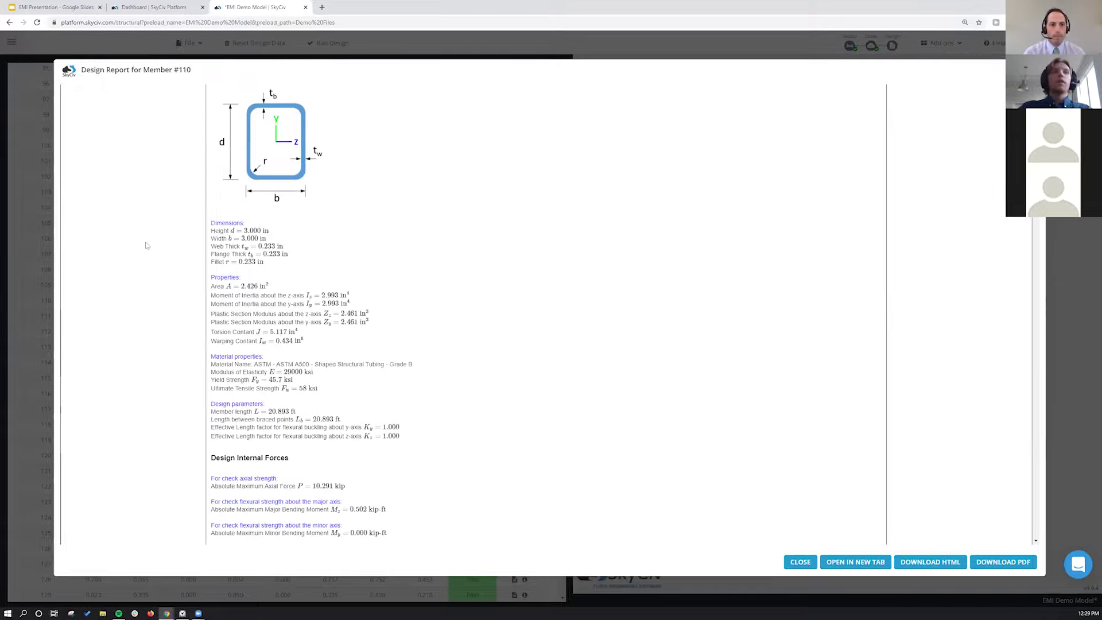
{"action": "left_click_drag", "start_coordinate": [210, 235], "coordinate": [270, 287]}
{"action": "left_click", "coordinate": [270, 287]}
{"action": "scroll", "coordinate": [269, 321], "scroll_direction": "down", "scroll_amount": 3}
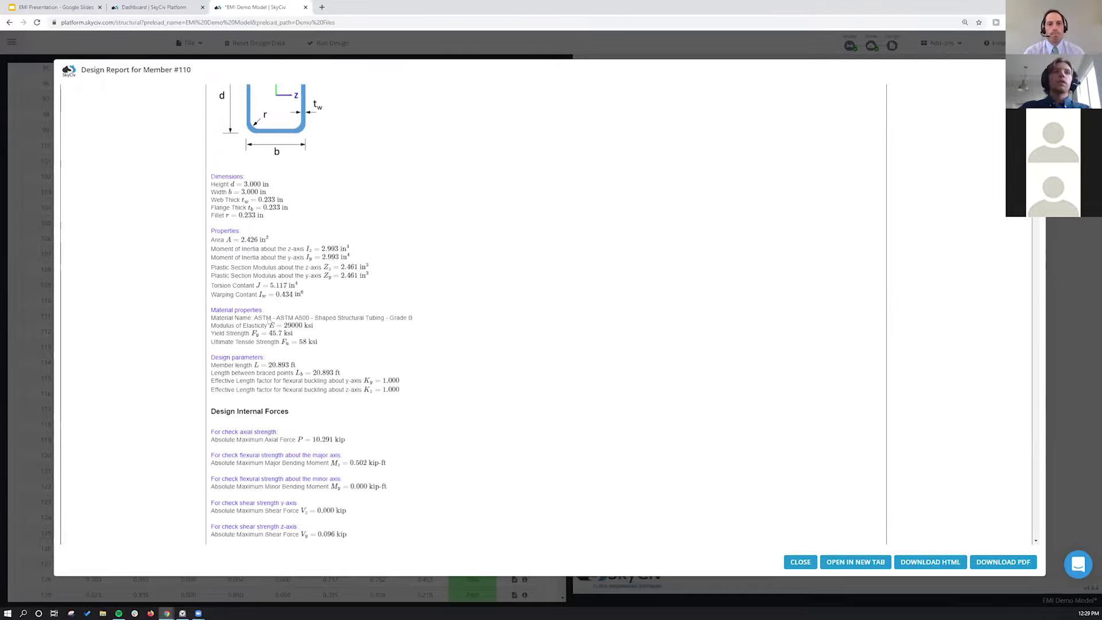